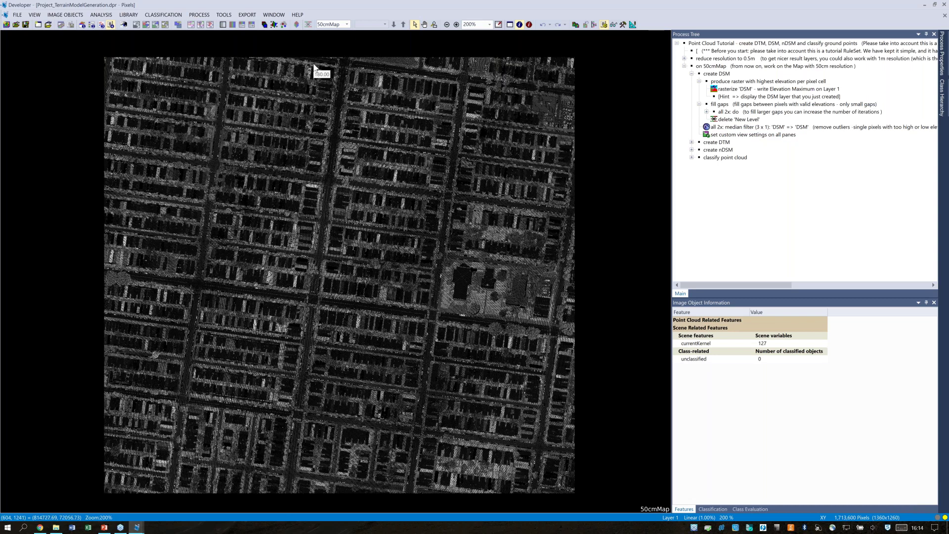
Hide image Layer 1 in all colour channels and display the Layer 1 point cloud rendered by height.
click(265, 25)
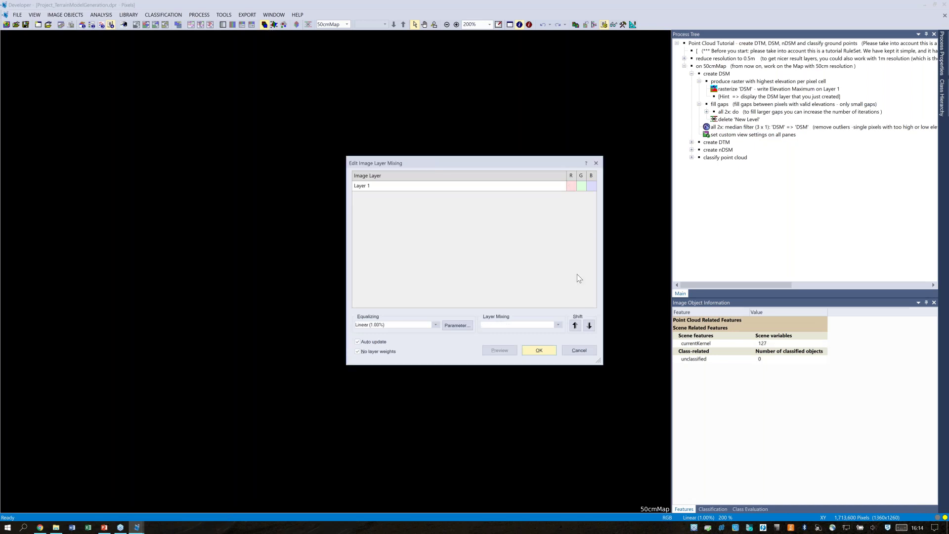
click(539, 350)
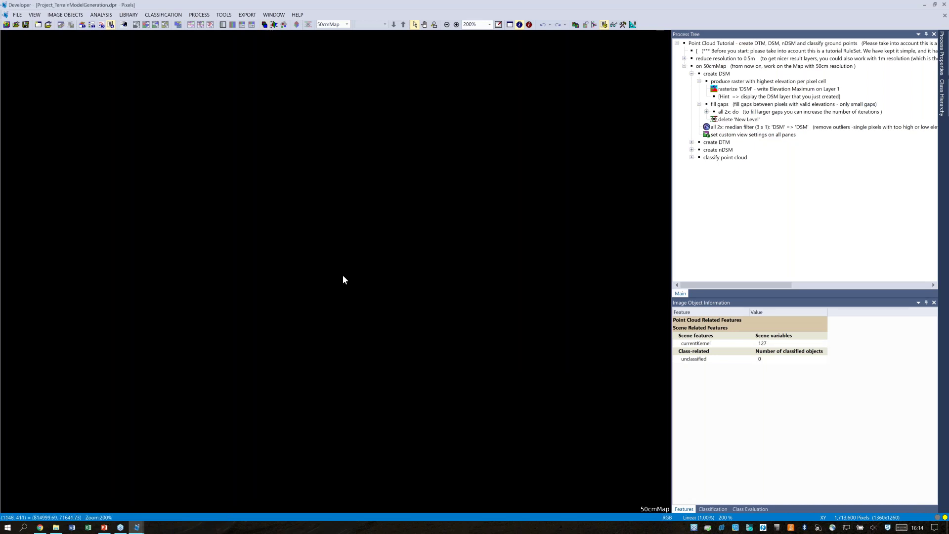
click(284, 24)
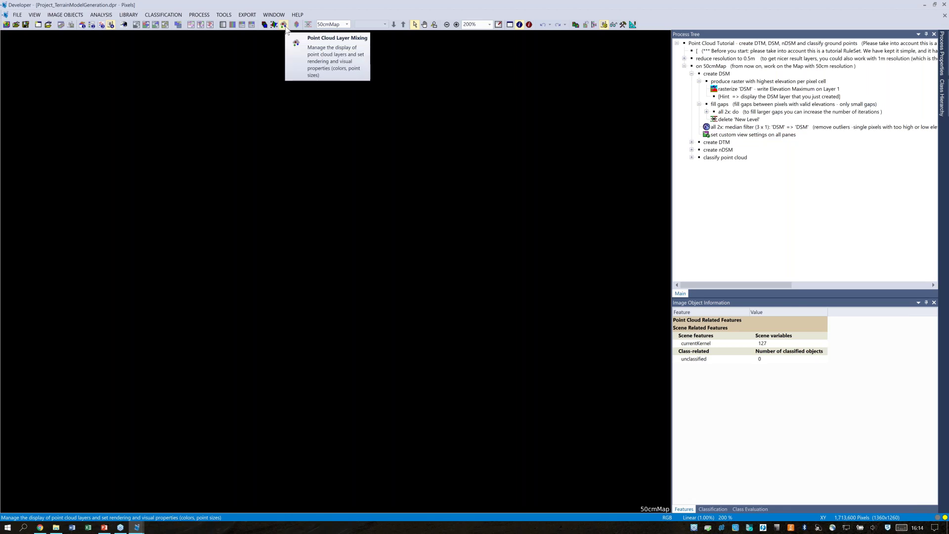
click(284, 25)
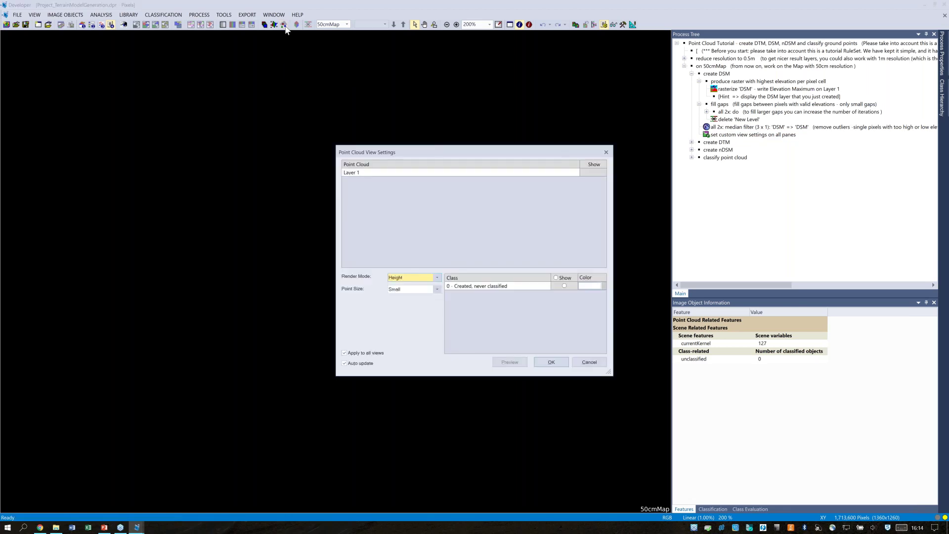
drag(412, 151, 410, 116)
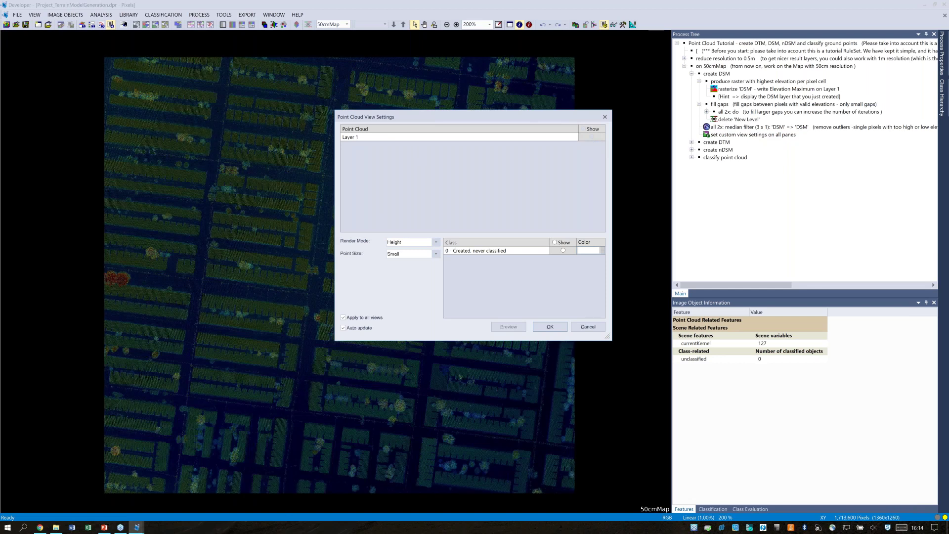
drag(557, 116, 821, 93)
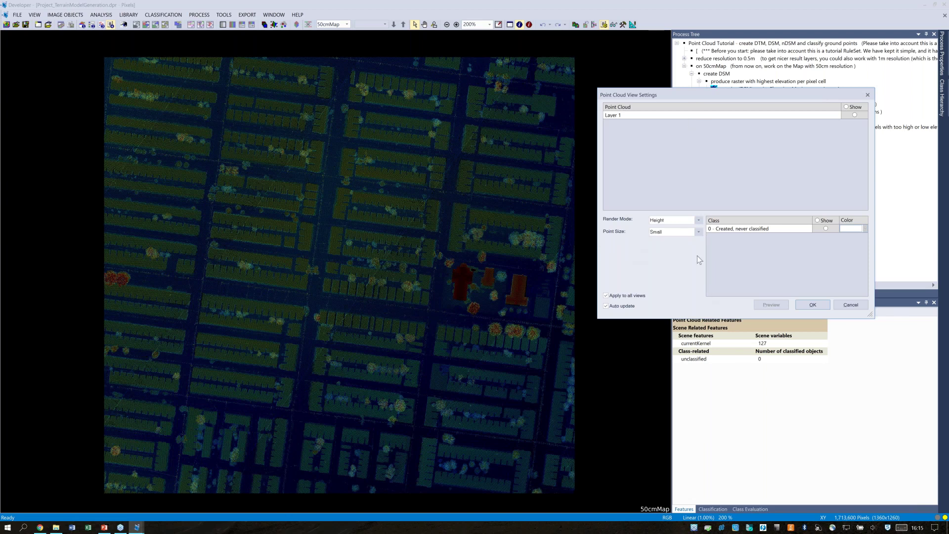
Set the point size of the displayed point cloud to Large and apply the view settings.
click(698, 232)
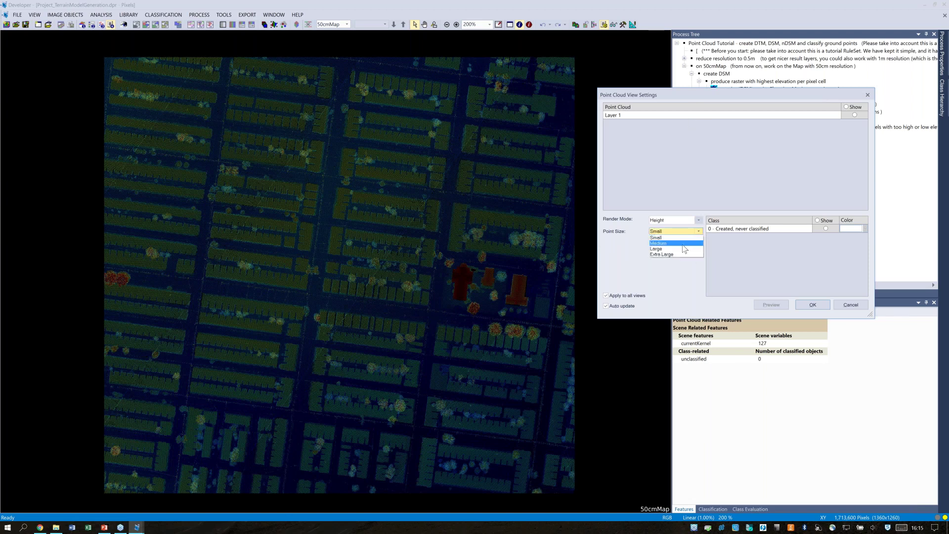
click(681, 250)
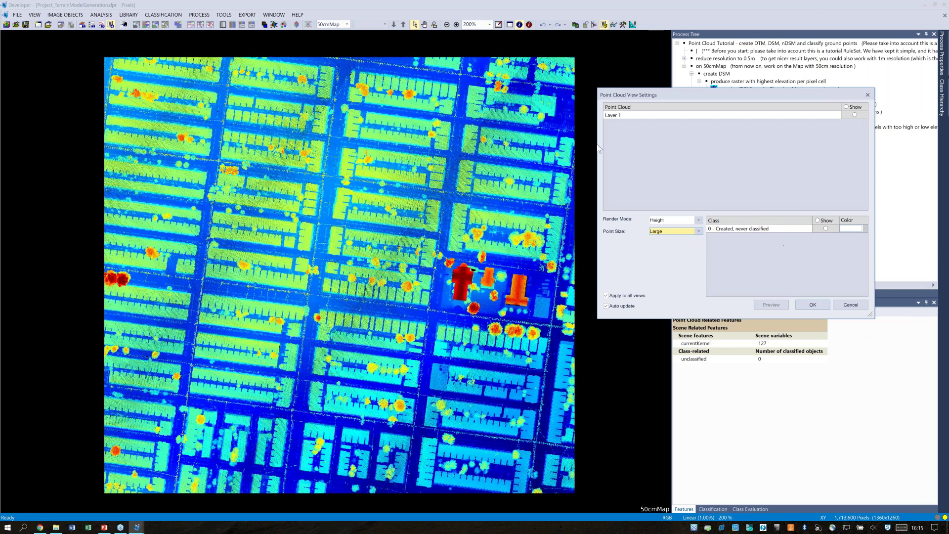
click(823, 306)
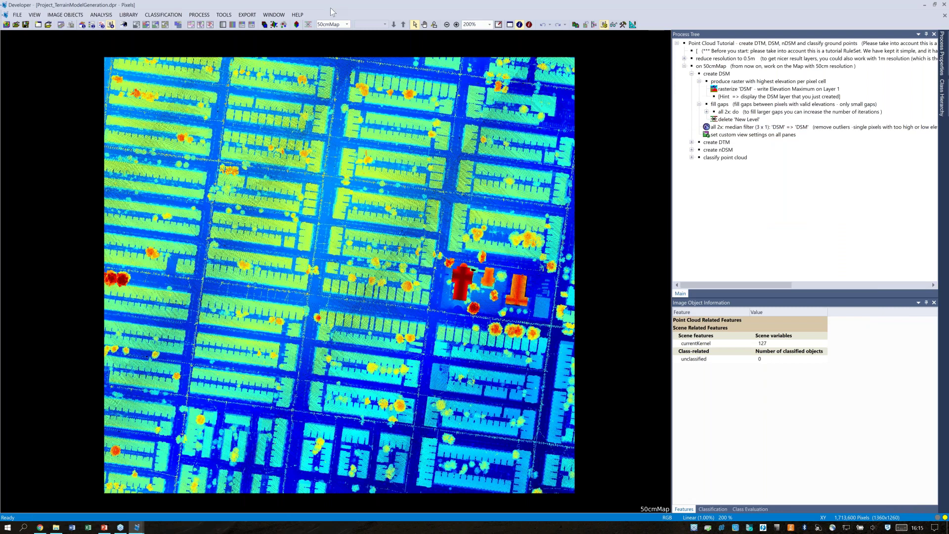
Open a 3D view of a rectangular subset around the large red and orange buildings in the map's eastern part.
click(296, 24)
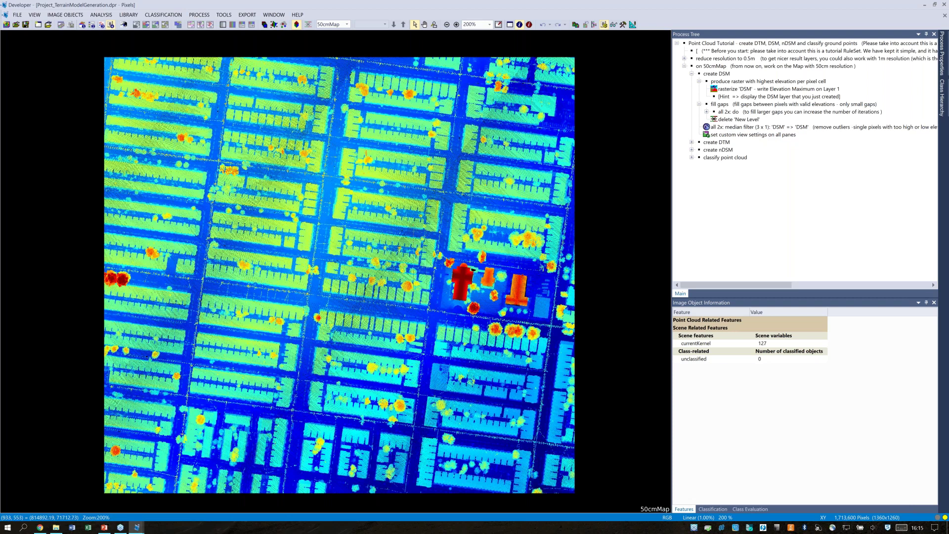
click(553, 347)
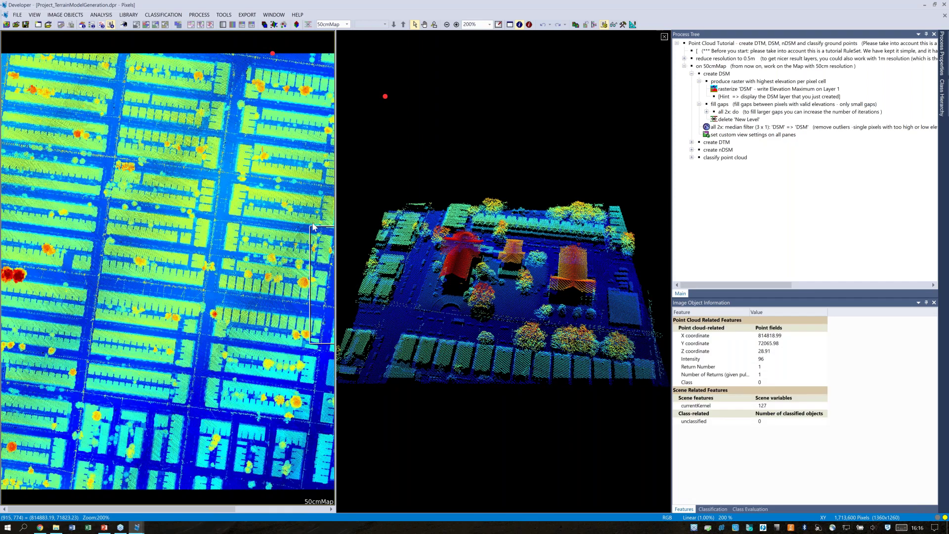
drag(313, 227, 285, 226)
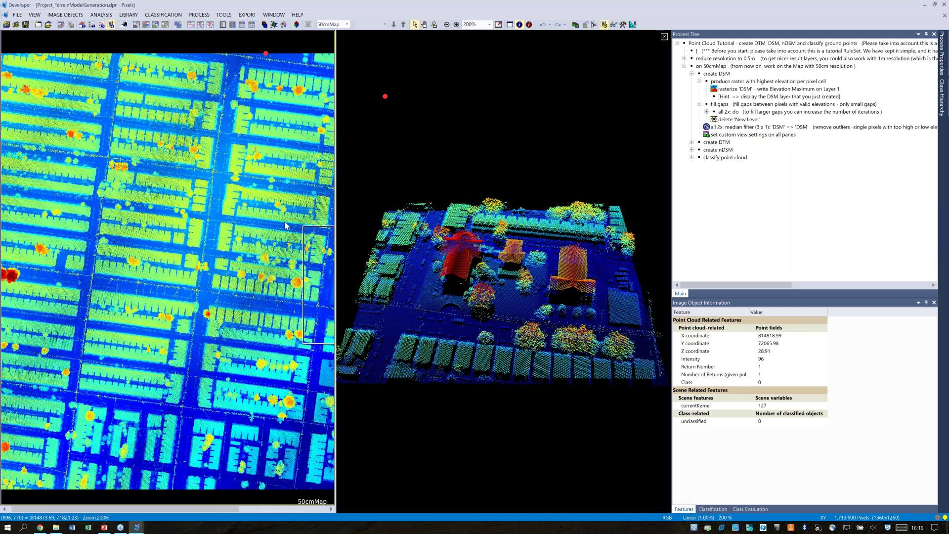
drag(285, 226, 156, 226)
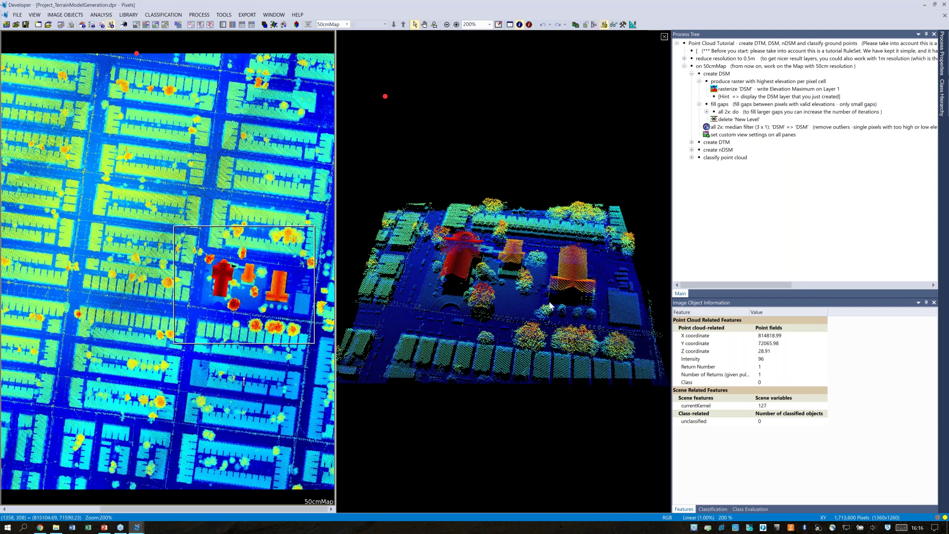
Examine the buildings and trees of the 3D point cloud subset at different distances and viewing angles.
scroll(550, 306, up, 2)
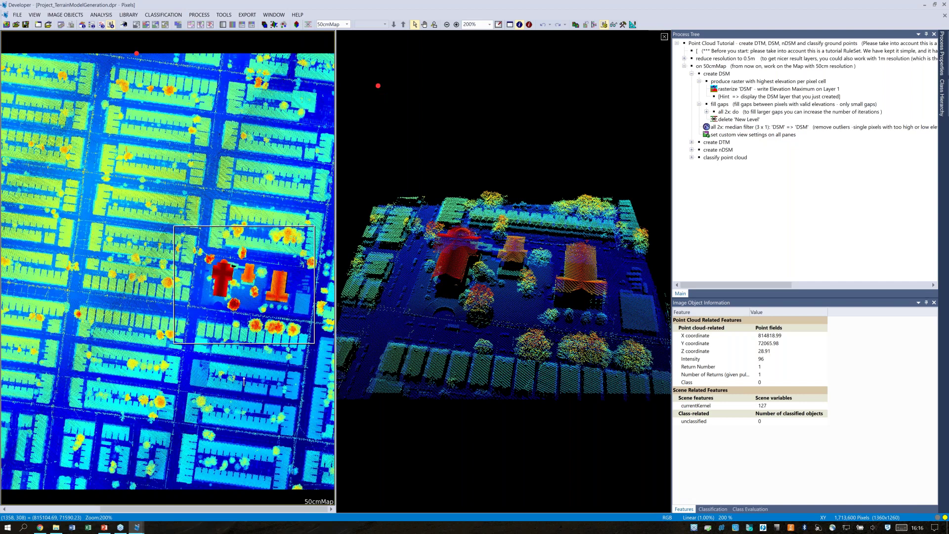
scroll(504, 272, up, 2)
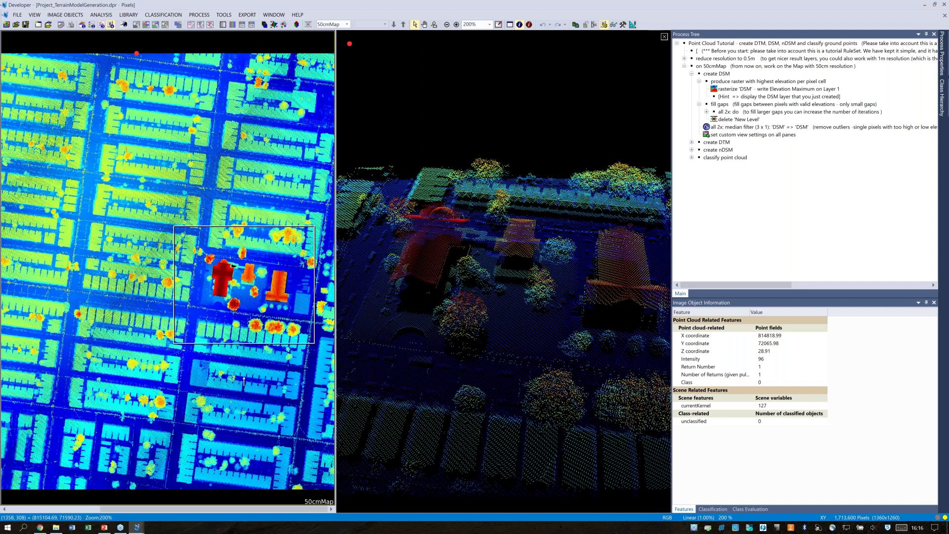
scroll(548, 316, down, 3)
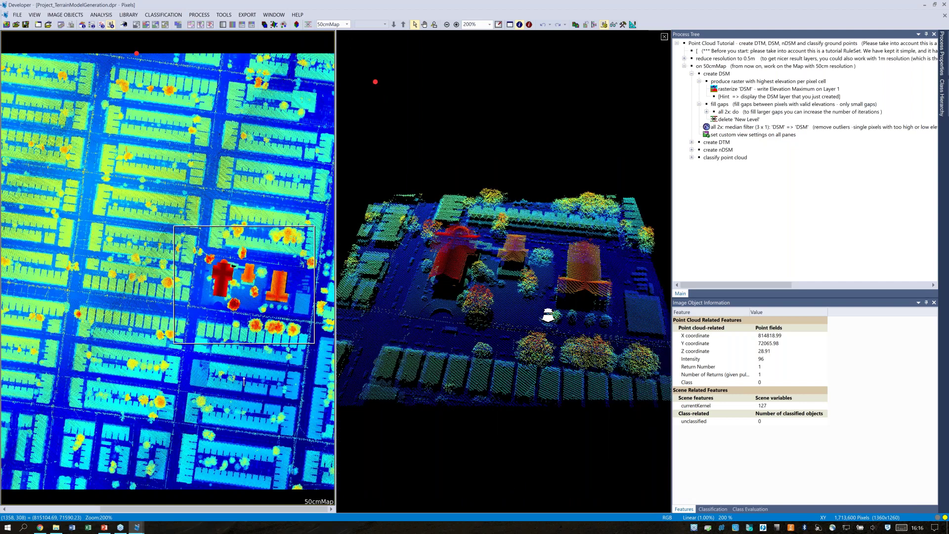
scroll(548, 315, down, 3)
scroll(536, 263, up, 2)
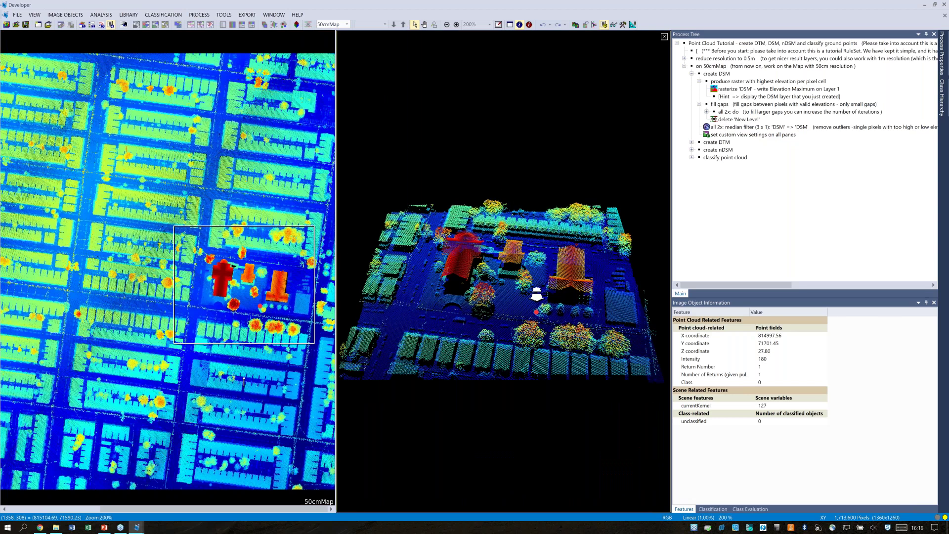
scroll(537, 317, up, 1)
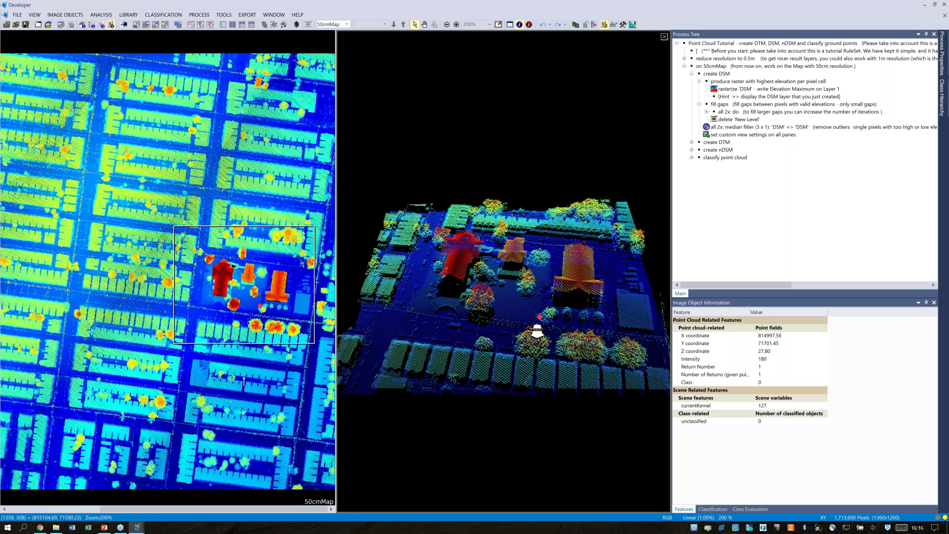
scroll(537, 332, up, 2)
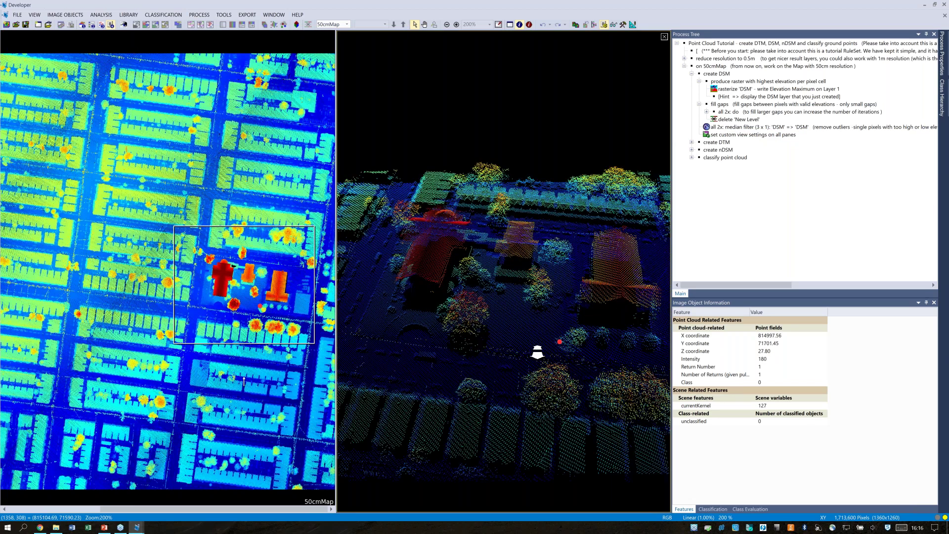
drag(538, 352, 549, 309)
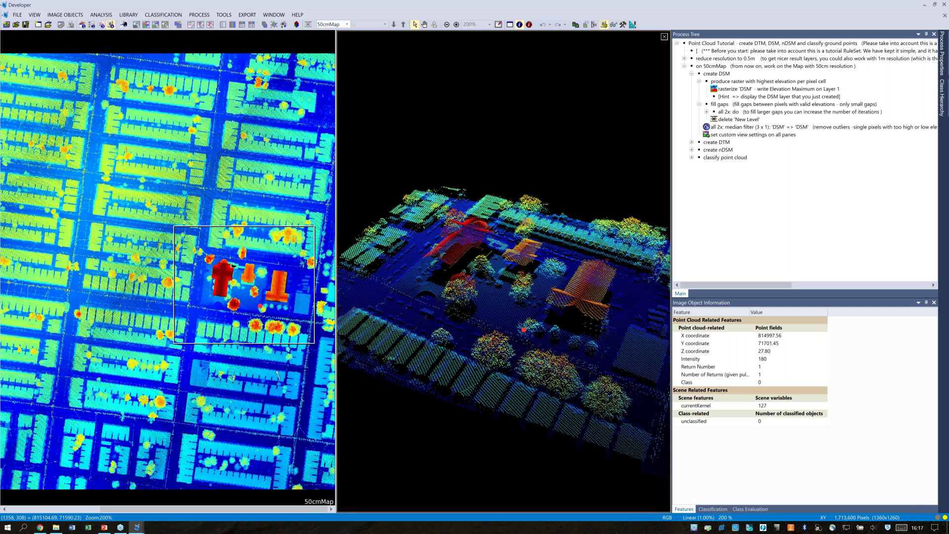
Pick a point on the roof of the small orange building in 3D and inspect its Class attribute.
scroll(516, 261, up, 3)
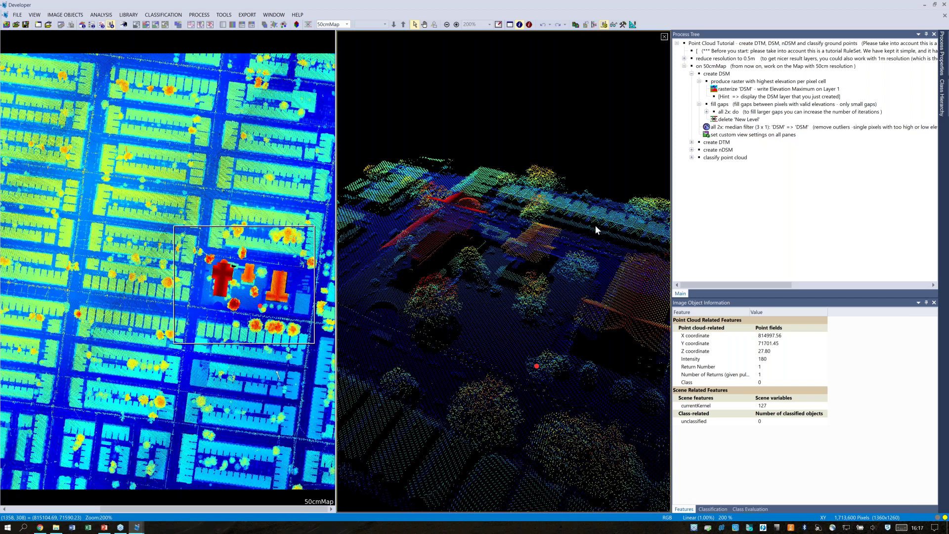
click(538, 255)
click(707, 385)
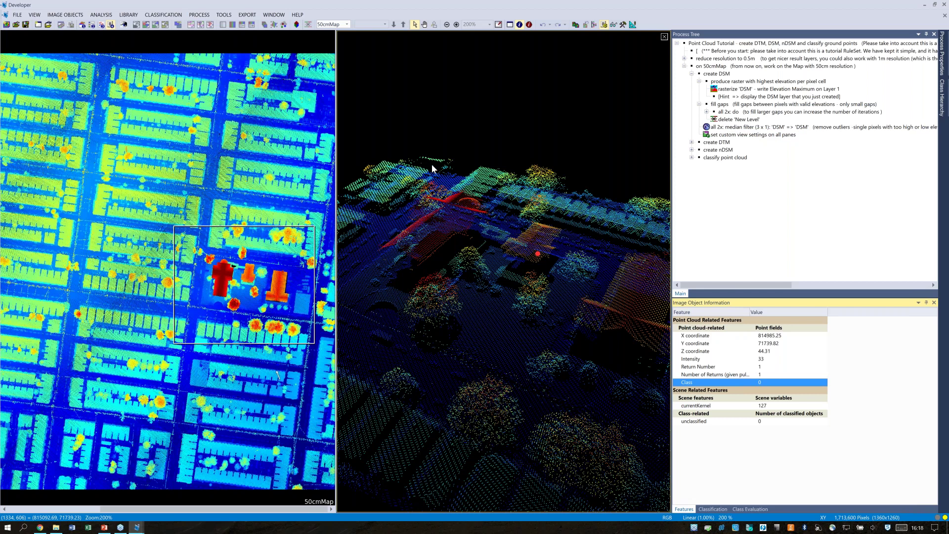
Close the 3D view of the subset and show the 3D toolbar.
click(665, 36)
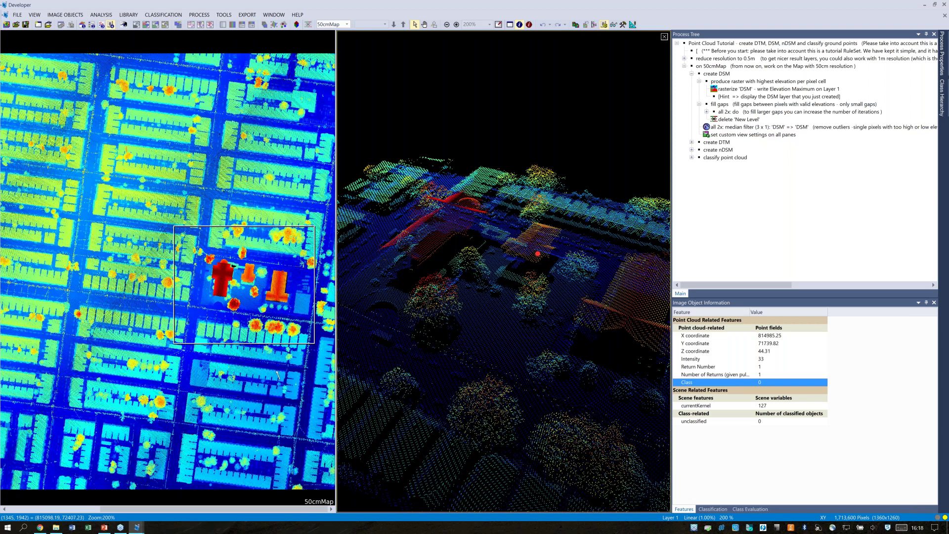
click(665, 37)
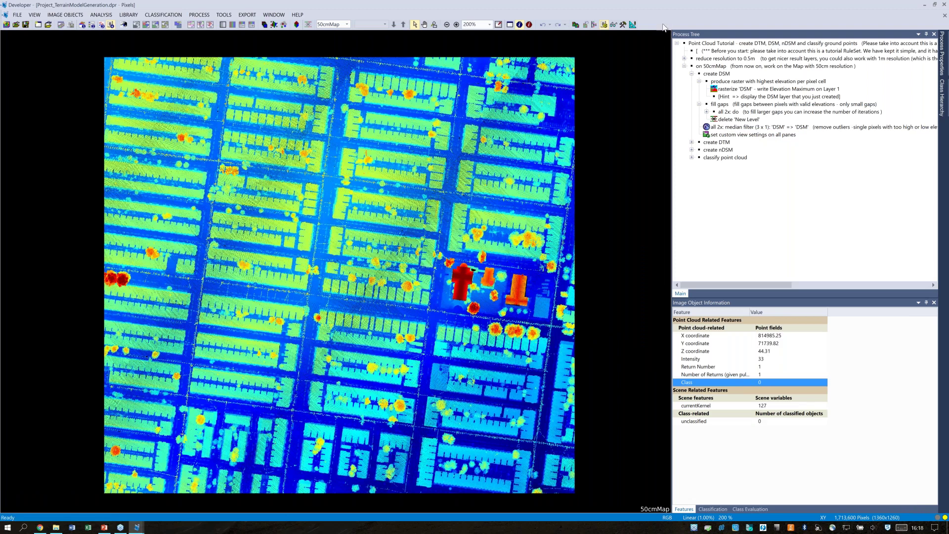
right_click(661, 26)
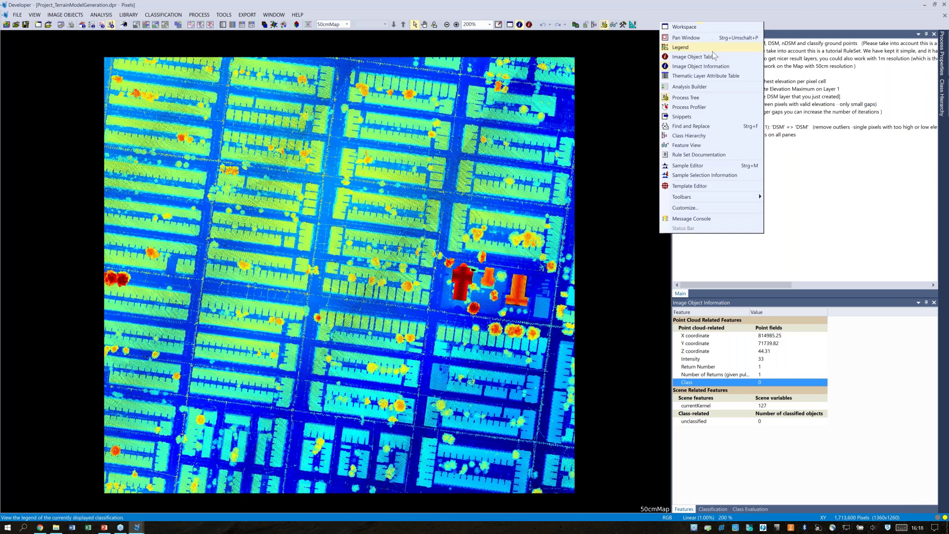
mouse_move(714, 194)
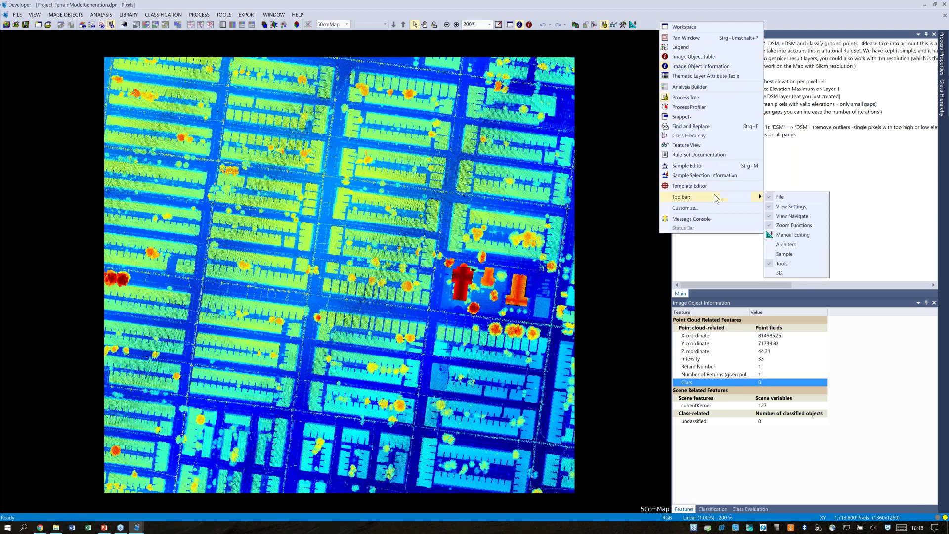
click(795, 274)
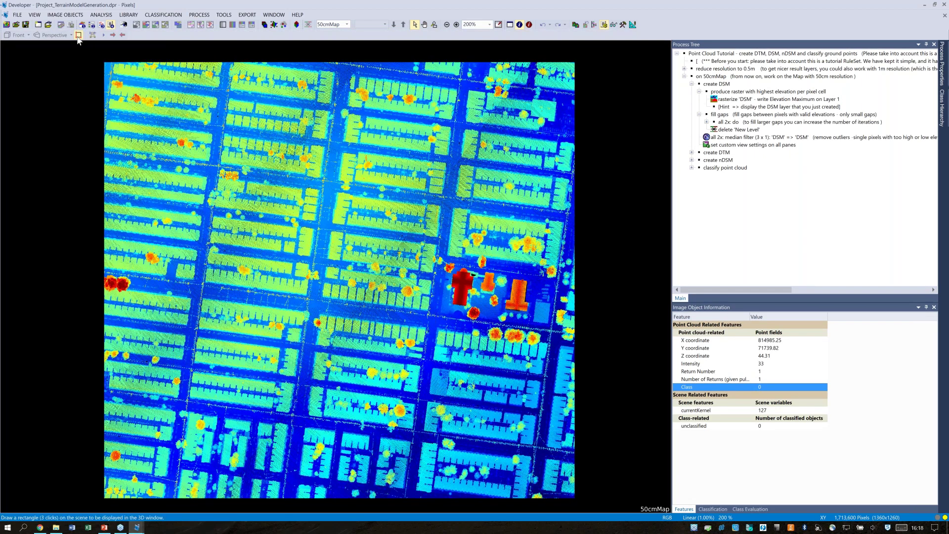
Open a rotated 3D subset of the two house rows west of the large buildings and view it along the street.
click(79, 36)
click(79, 36)
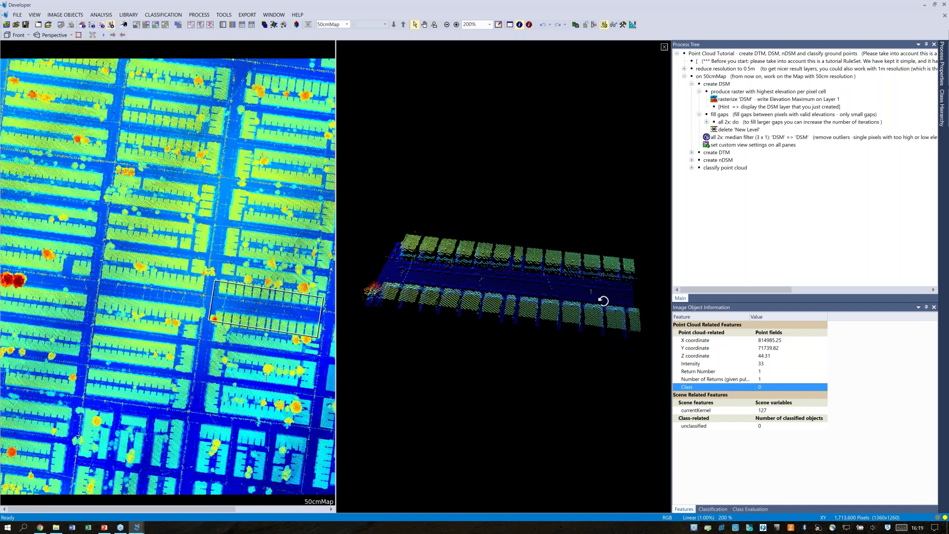
drag(604, 300, 562, 284)
mouse_move(526, 325)
mouse_down()
mouse_move(543, 312)
mouse_move(520, 324)
mouse_up()
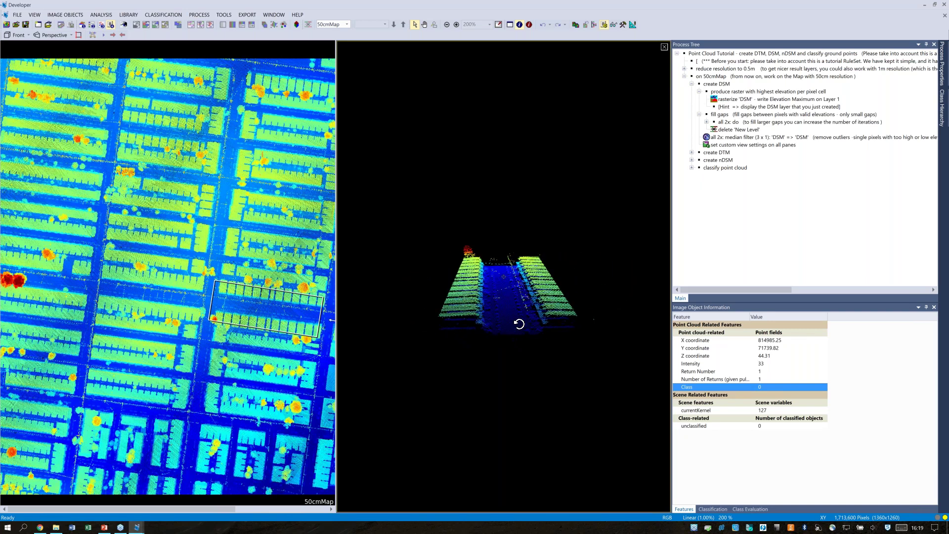
Examine the street subset in 3D from the Left viewpoint with Orthogonal projection.
click(28, 35)
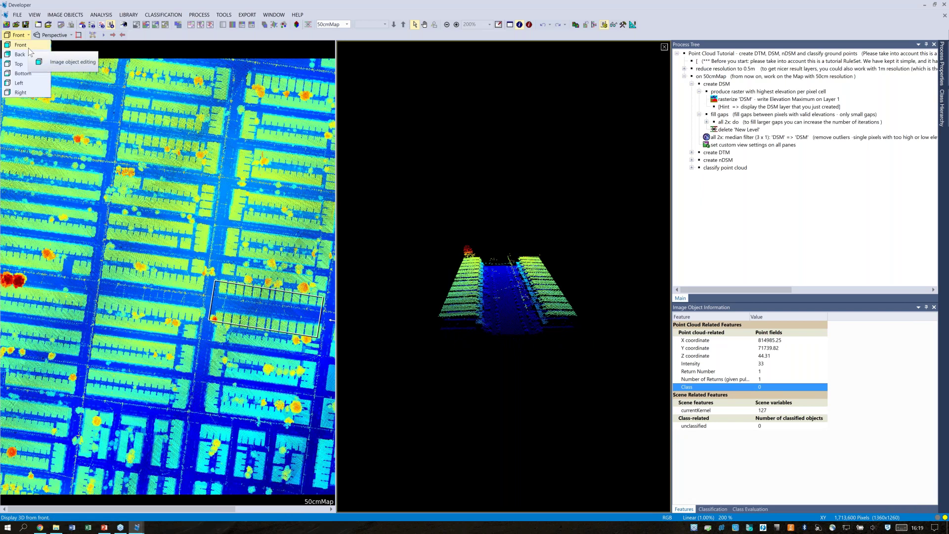
click(30, 84)
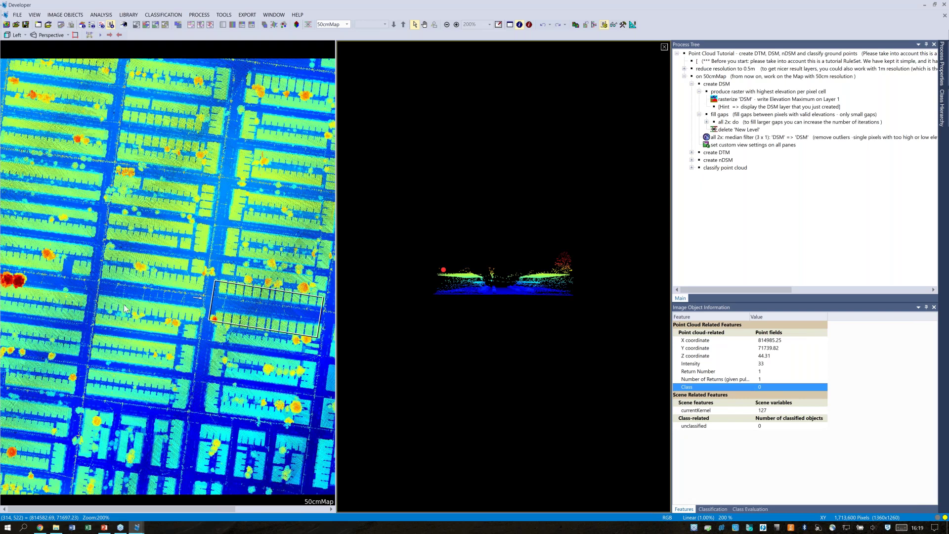
click(62, 40)
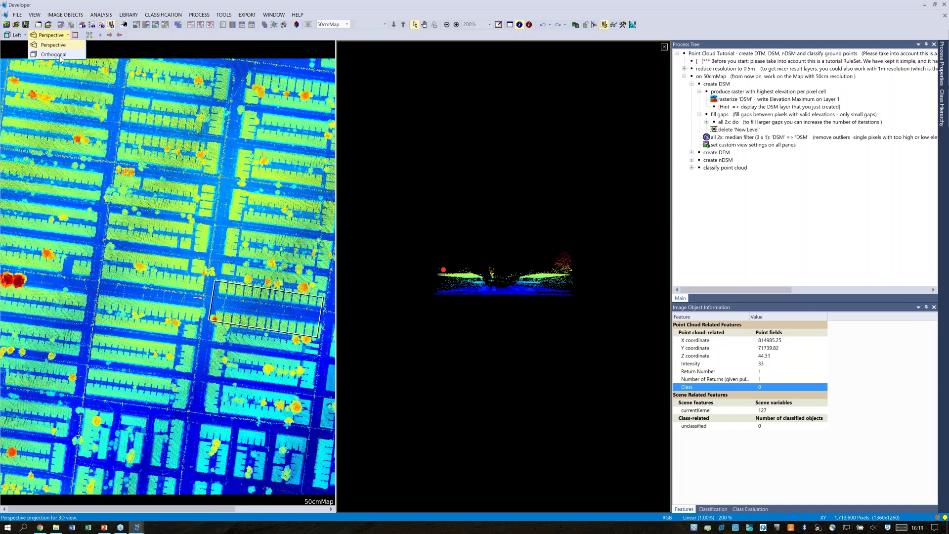
click(54, 55)
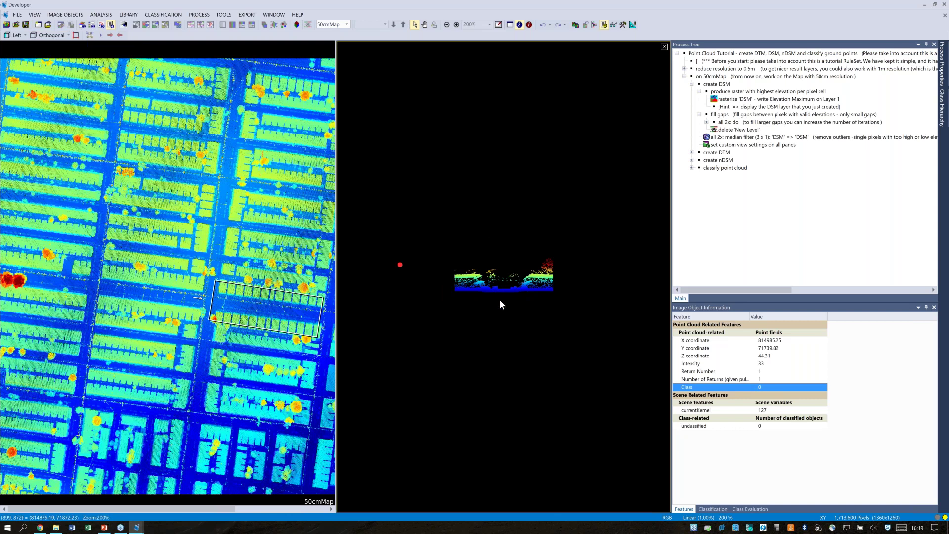
scroll(499, 298, up, 1)
scroll(504, 277, up, 3)
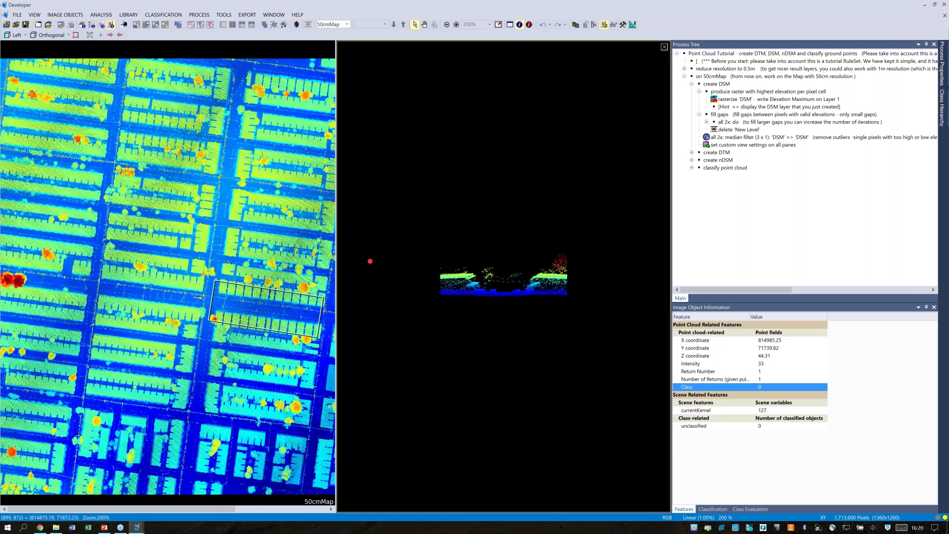
scroll(503, 277, up, 3)
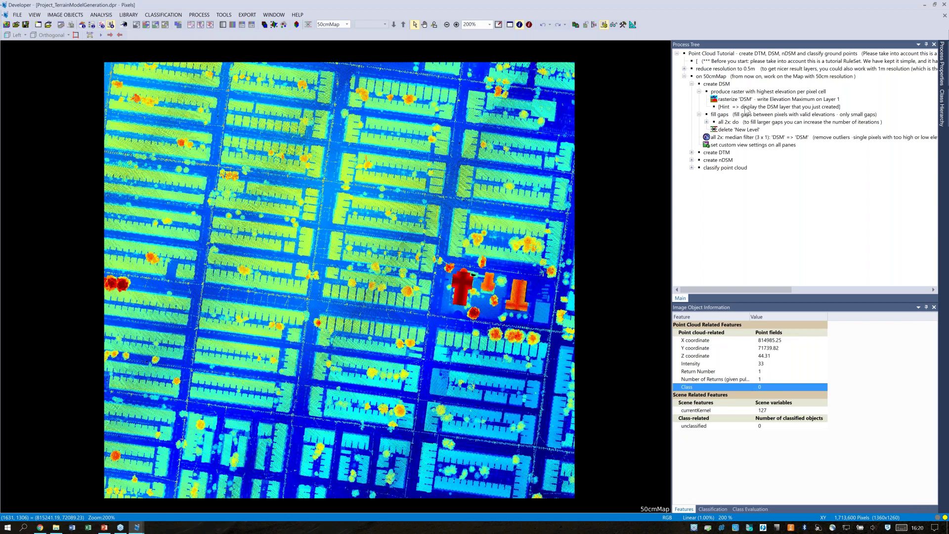
Open the rasterize 'DSM' process under create DSM, review its parameters and execute it on Layer 1.
click(739, 93)
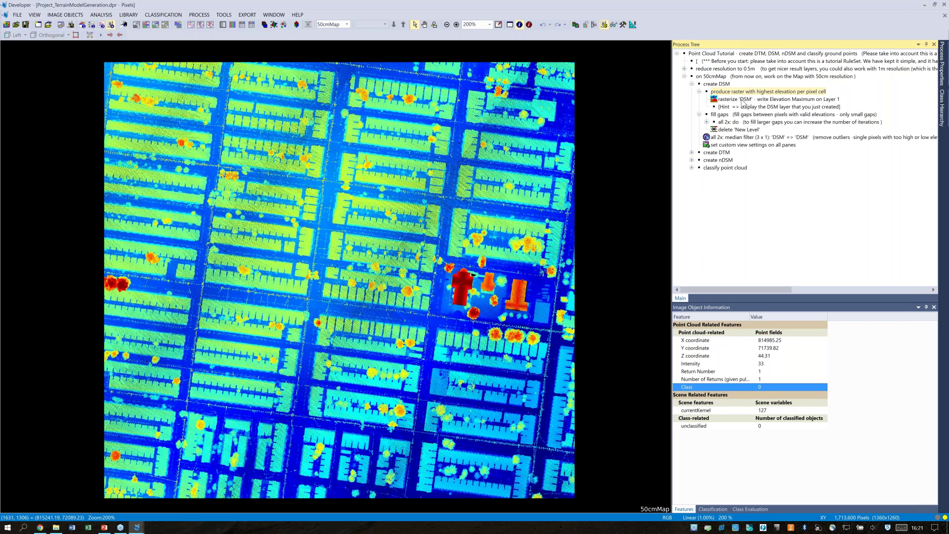
click(774, 102)
double_click(775, 102)
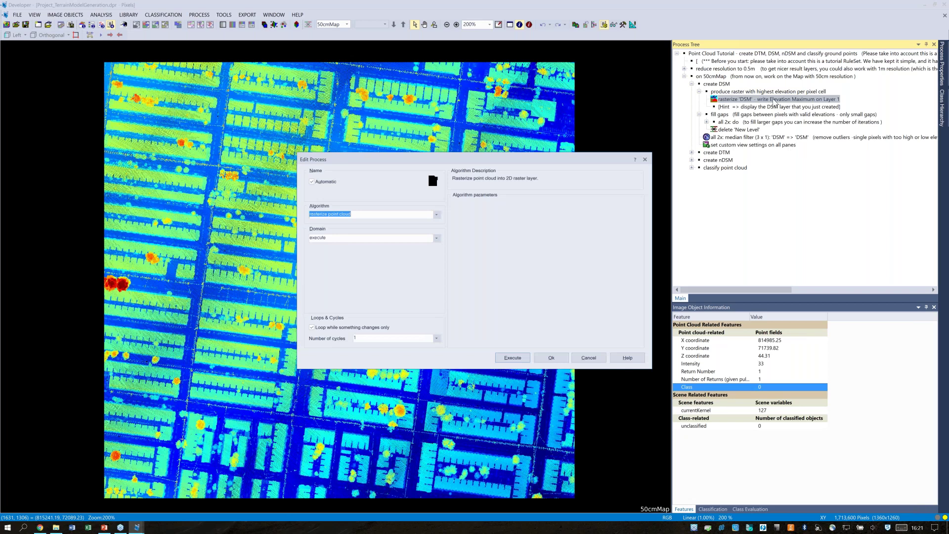
drag(600, 158, 602, 137)
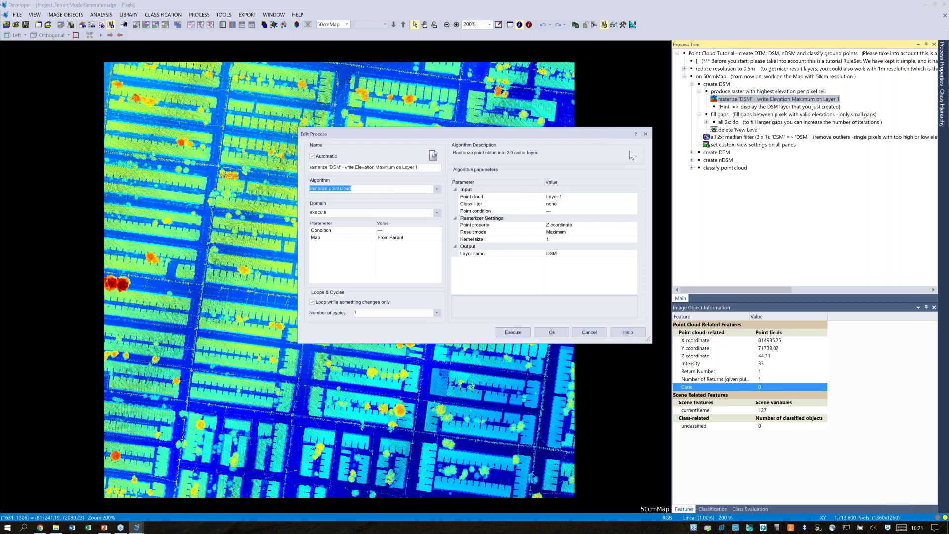
click(526, 334)
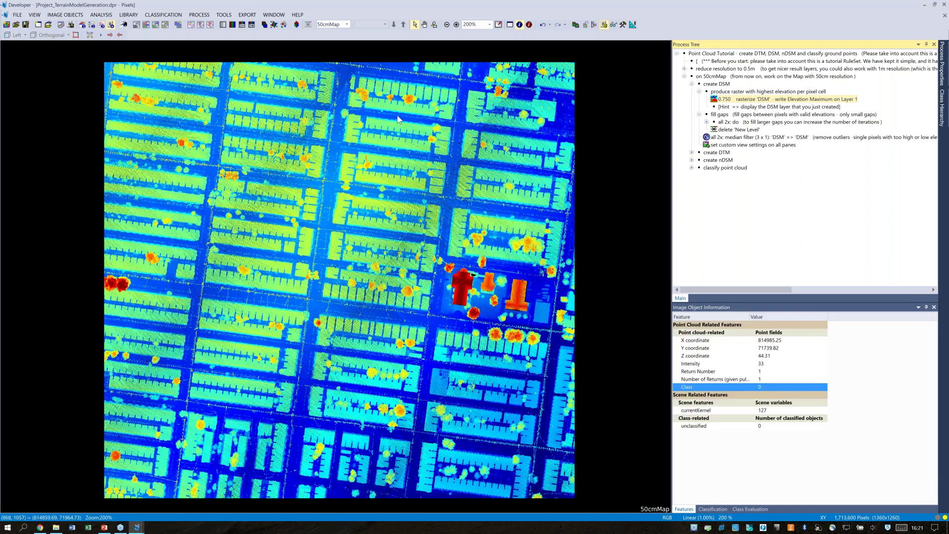
Hide the Layer 1 point cloud and display the DSM raster as the only image layer in the view.
click(284, 25)
click(854, 115)
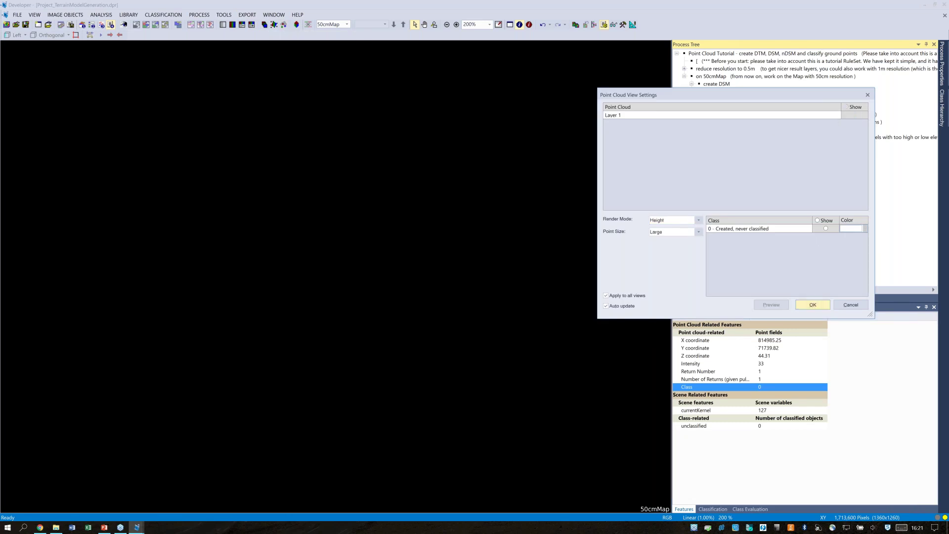
click(813, 305)
click(265, 25)
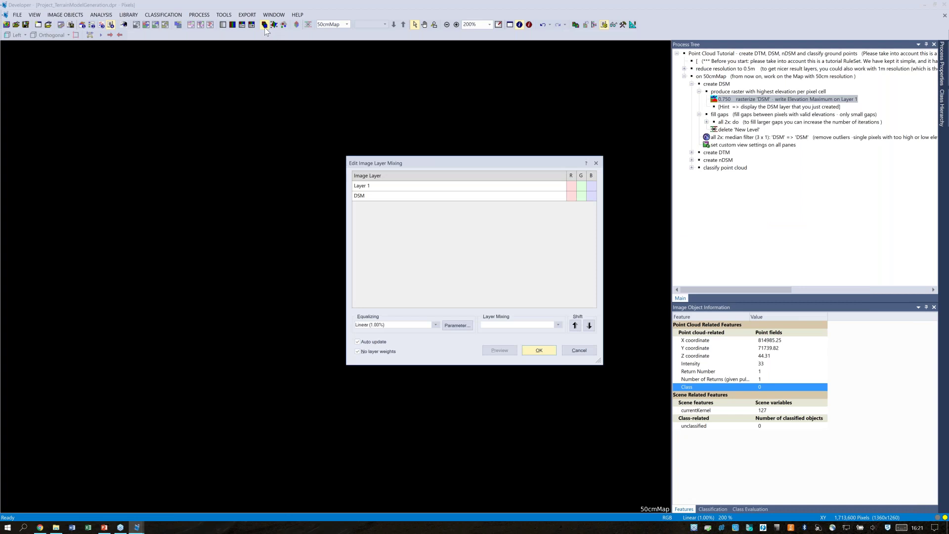
click(573, 196)
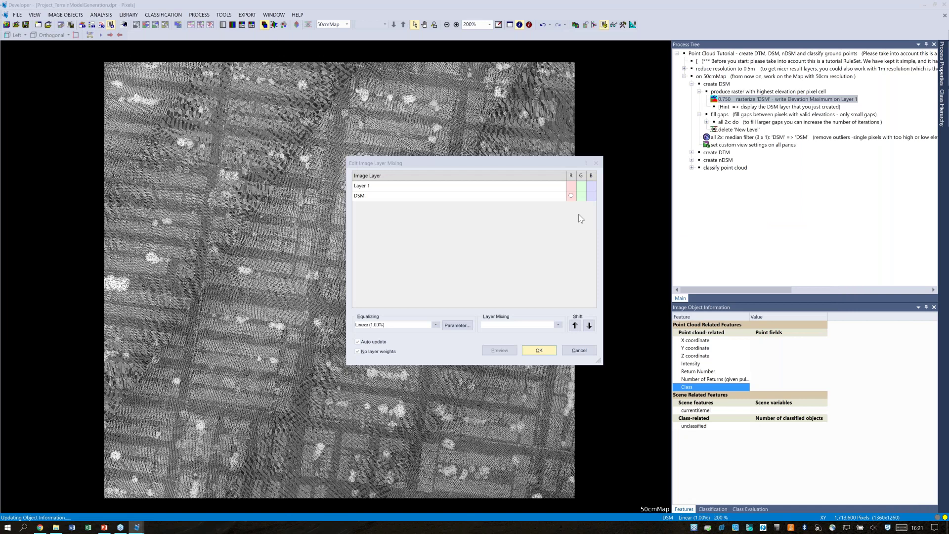
key(Return)
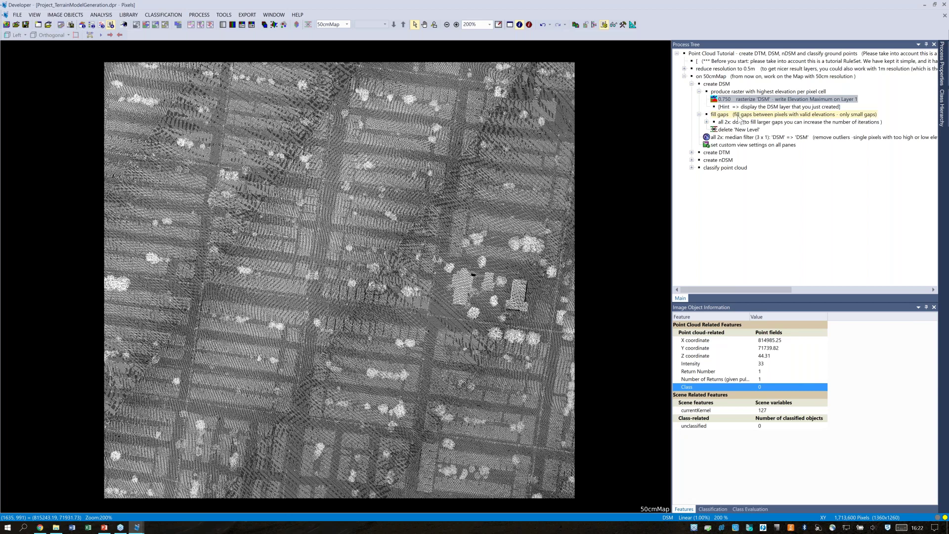
Execute the fill gaps process branch to fill the small gaps in the DSM.
click(739, 115)
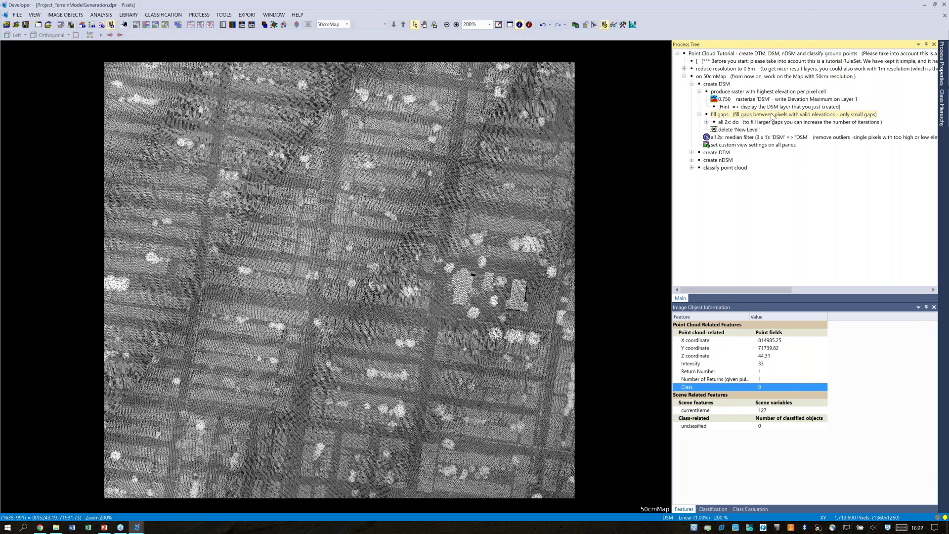
right_click(773, 116)
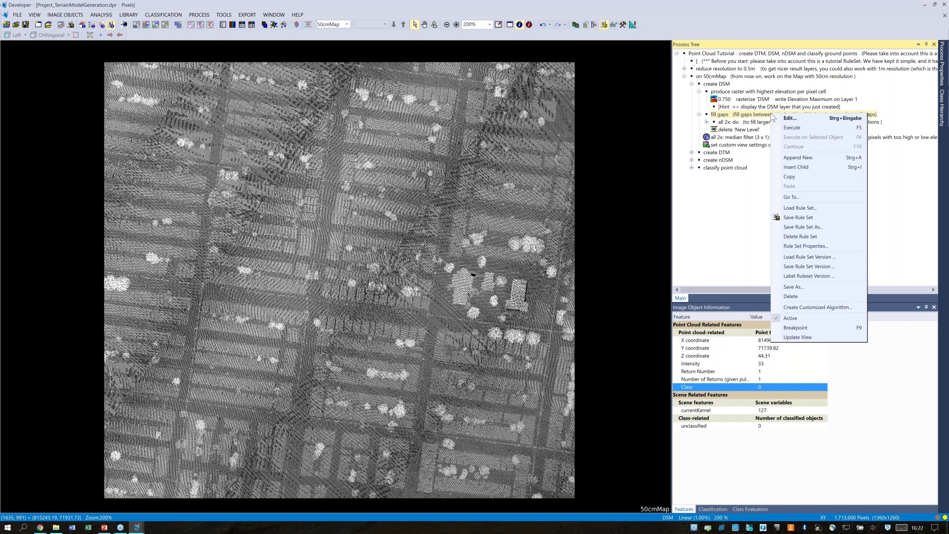
click(792, 128)
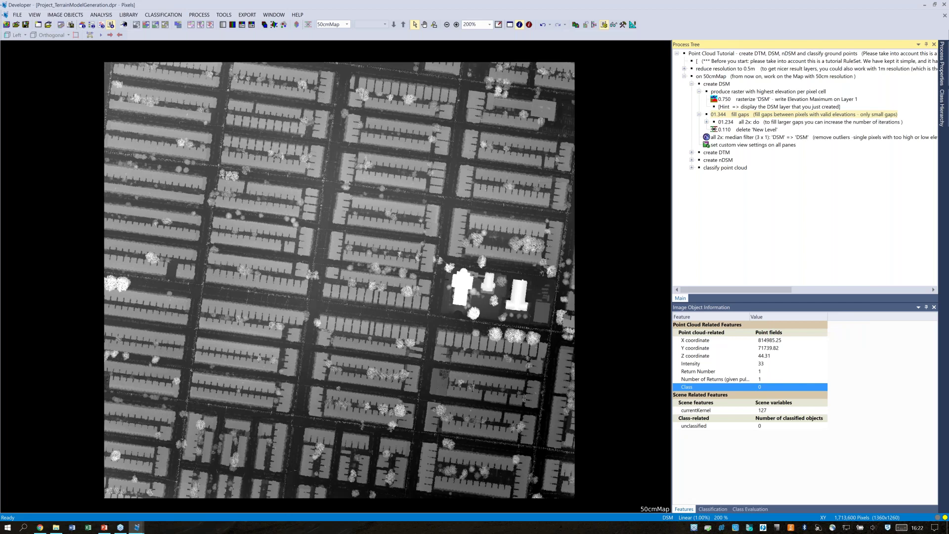
Execute the 3 x 1 median filter process on the DSM and inspect the elevations around the large buildings.
click(751, 138)
right_click(751, 139)
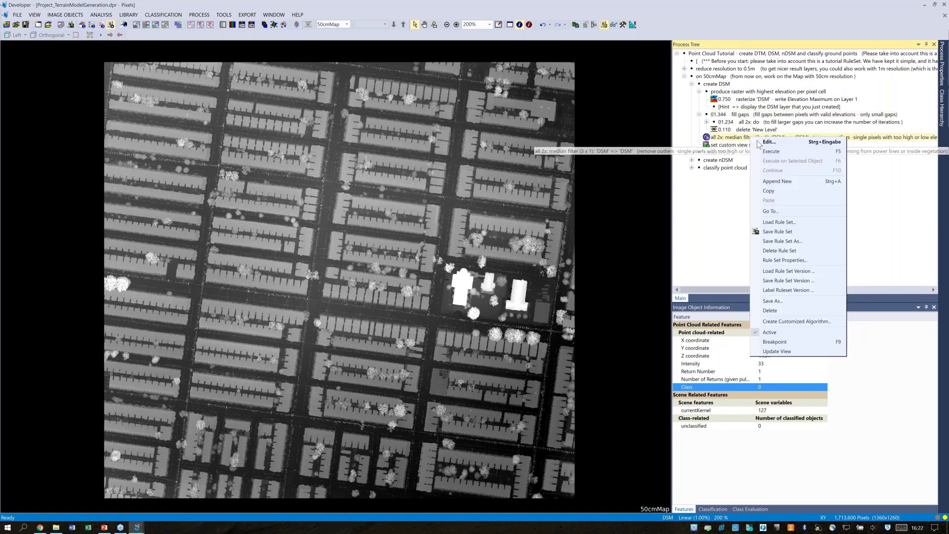
click(778, 152)
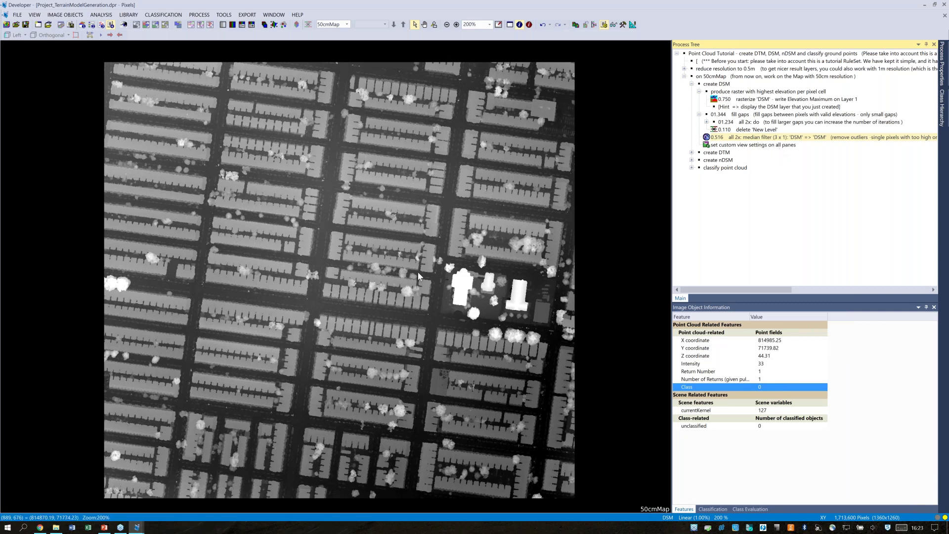
scroll(405, 260, up, 1)
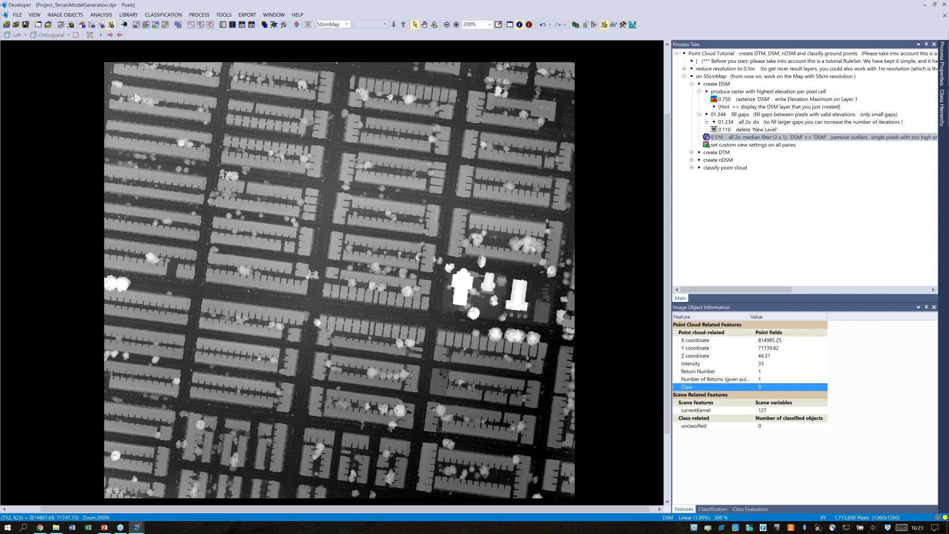
scroll(336, 296, up, 1)
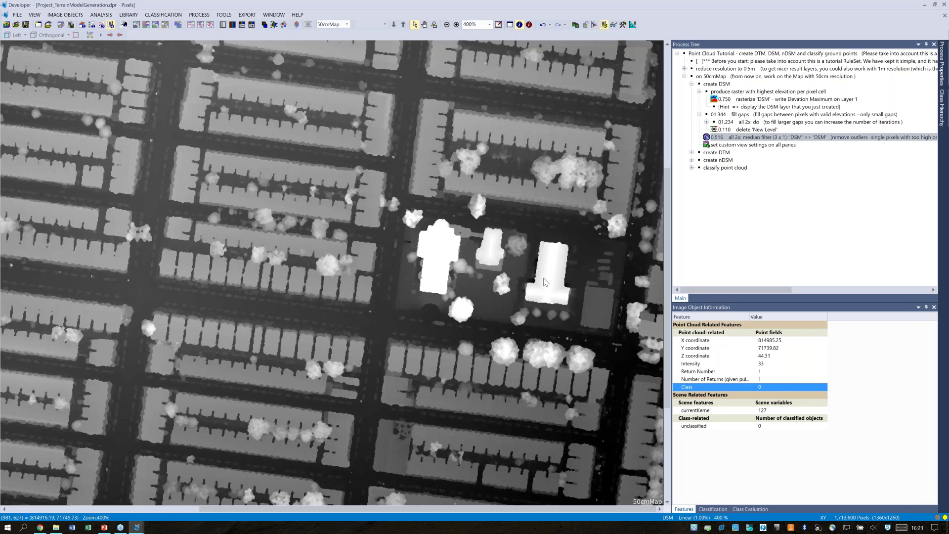
scroll(546, 282, down, 1)
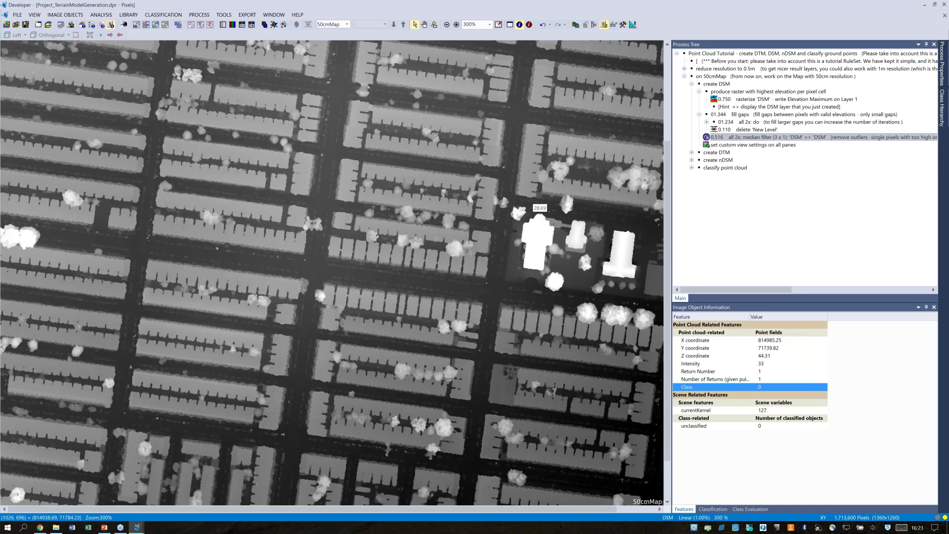
scroll(539, 218, down, 1)
Collapse the create DSM branch and execute the whole create DTM branch on the 50cmMap.
click(717, 152)
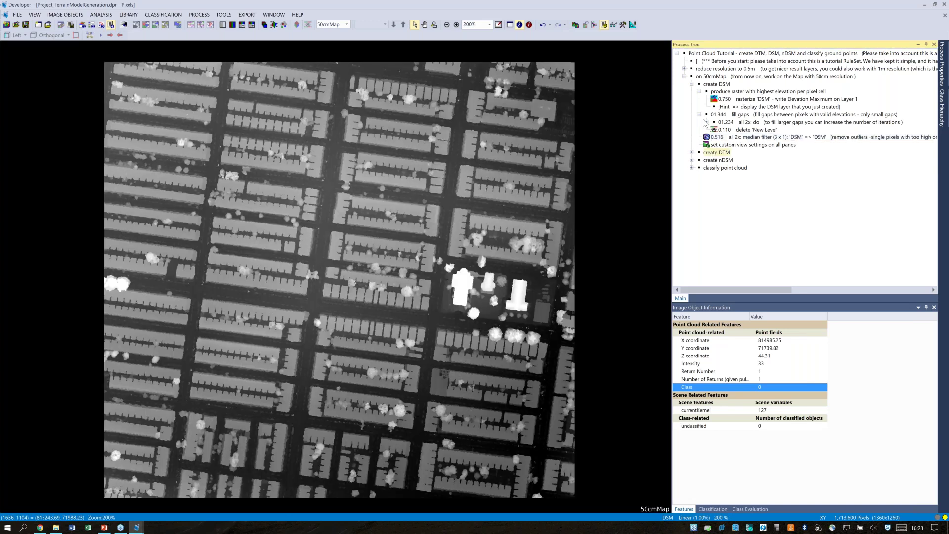
click(699, 91)
click(691, 84)
click(692, 92)
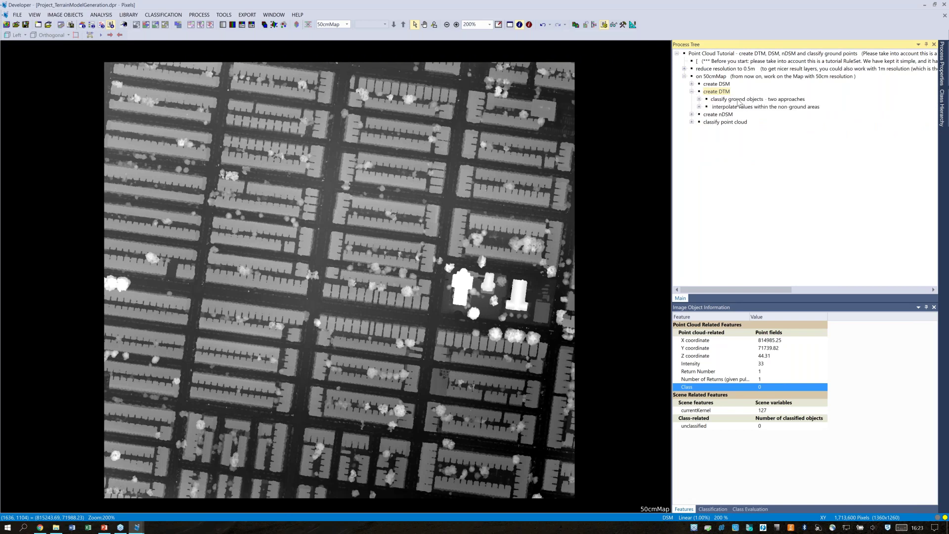
click(692, 91)
right_click(705, 94)
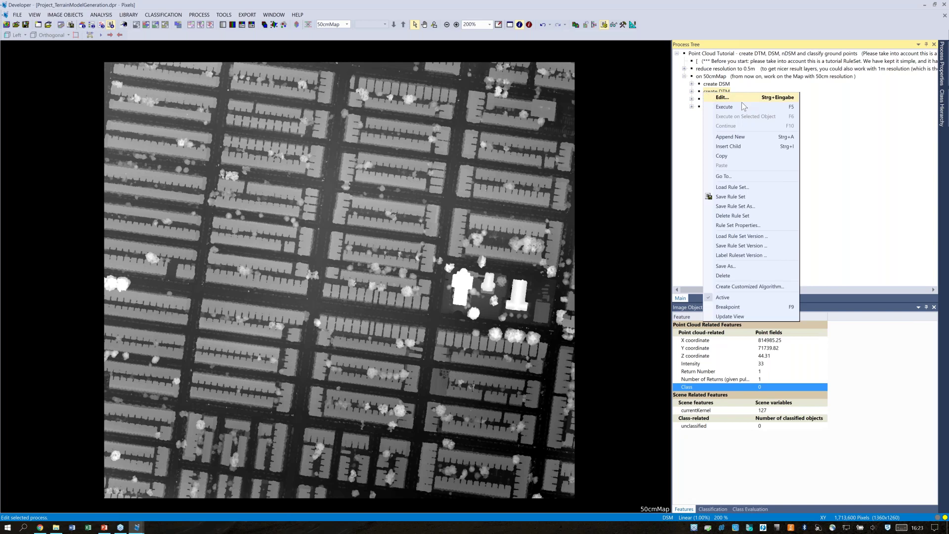
click(724, 106)
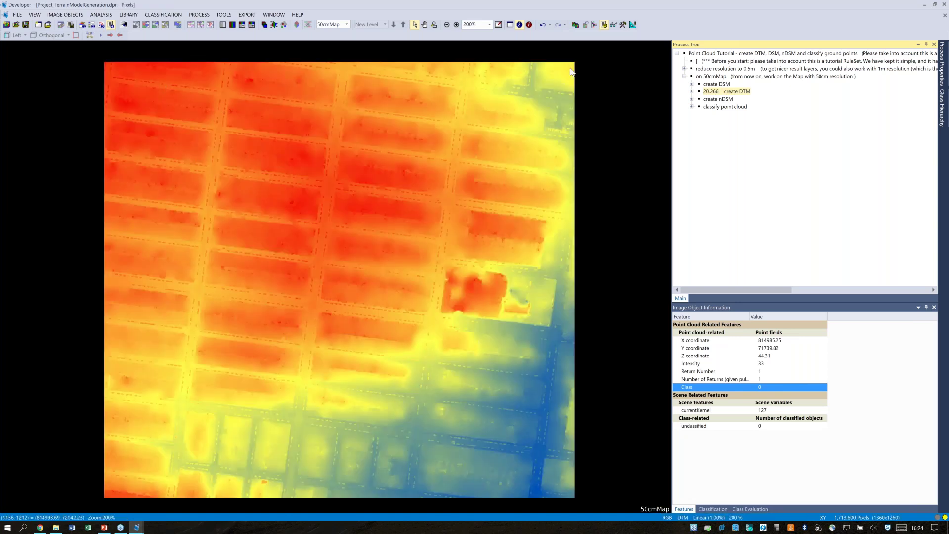
mouse_move(544, 412)
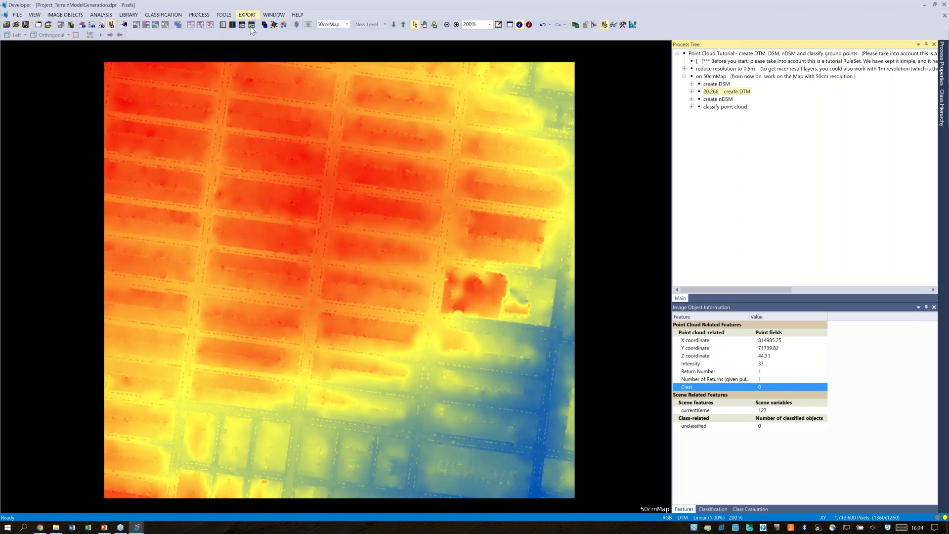
Review the parameters of the layer arithmetics process in the create nDSM branch and close its settings.
click(693, 99)
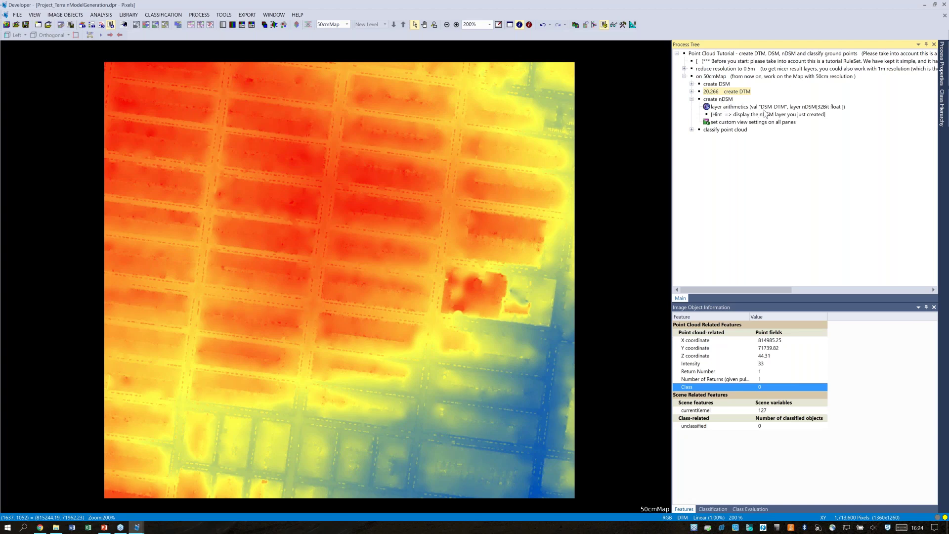
click(773, 108)
double_click(773, 108)
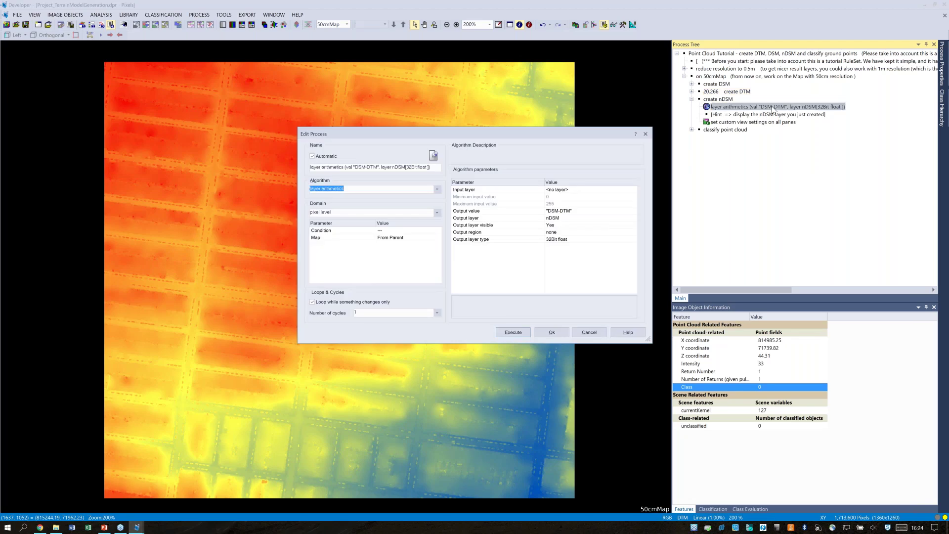
drag(581, 138, 541, 138)
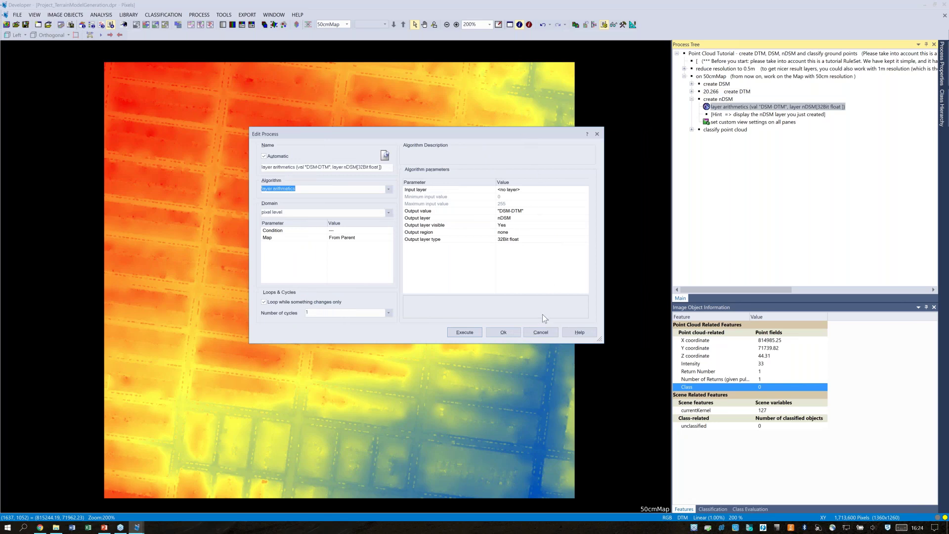
click(547, 332)
Execute the create nDSM branch to produce the nDSM layer, and collapse the branch.
right_click(733, 100)
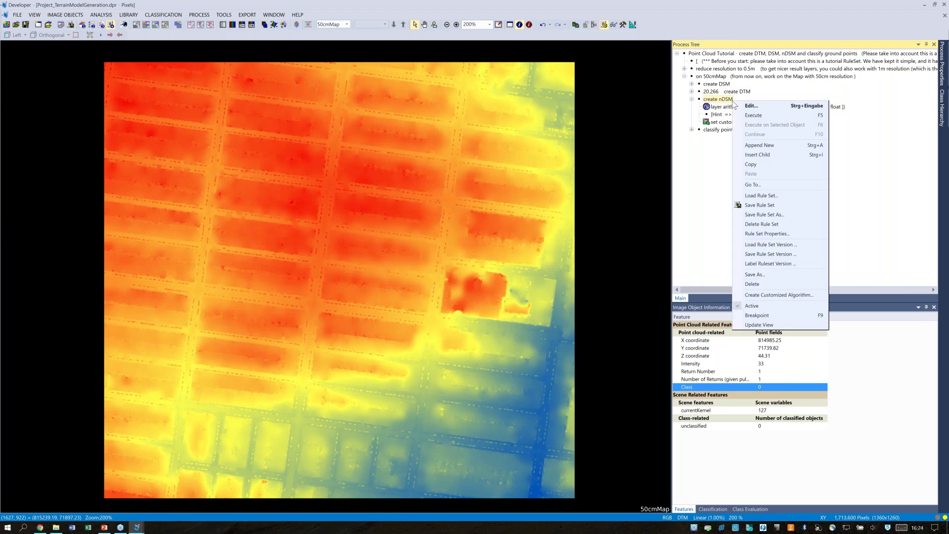
click(753, 115)
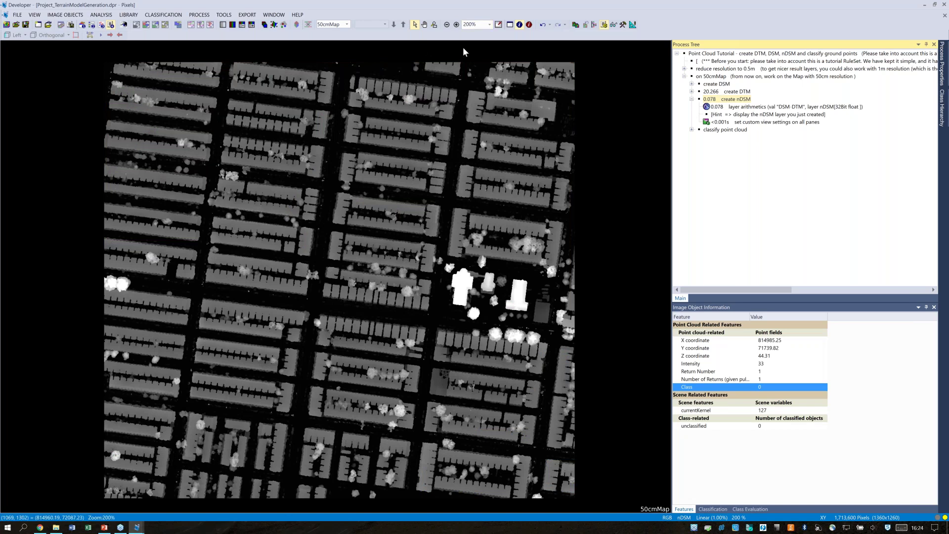
mouse_move(451, 119)
click(692, 99)
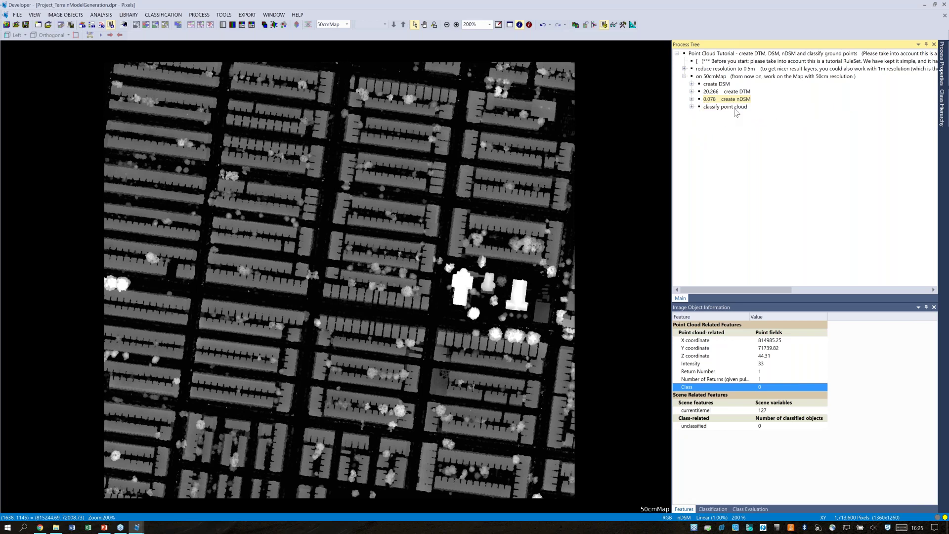
Review the assign class '1 - Unclassified' process in the classify point cloud branch and execute it on Layer 1.
click(729, 110)
click(692, 106)
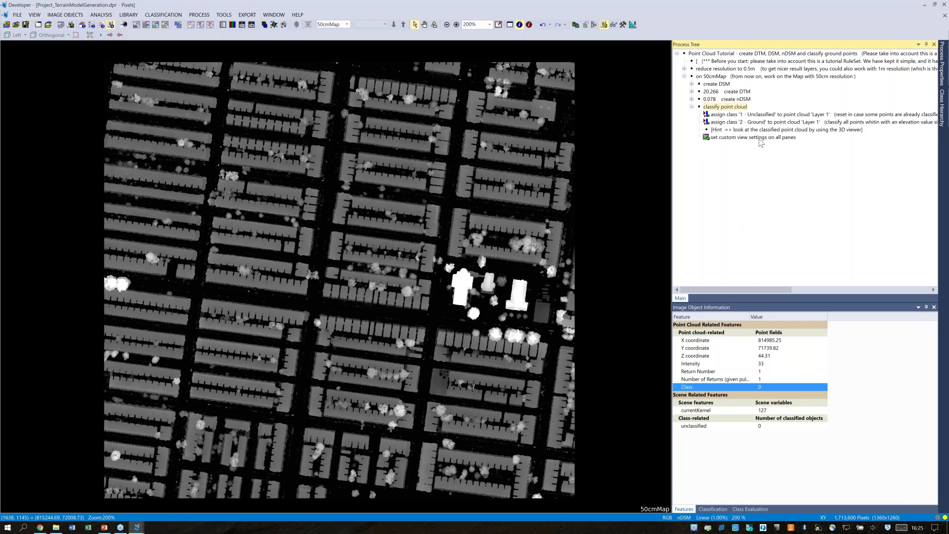
click(814, 115)
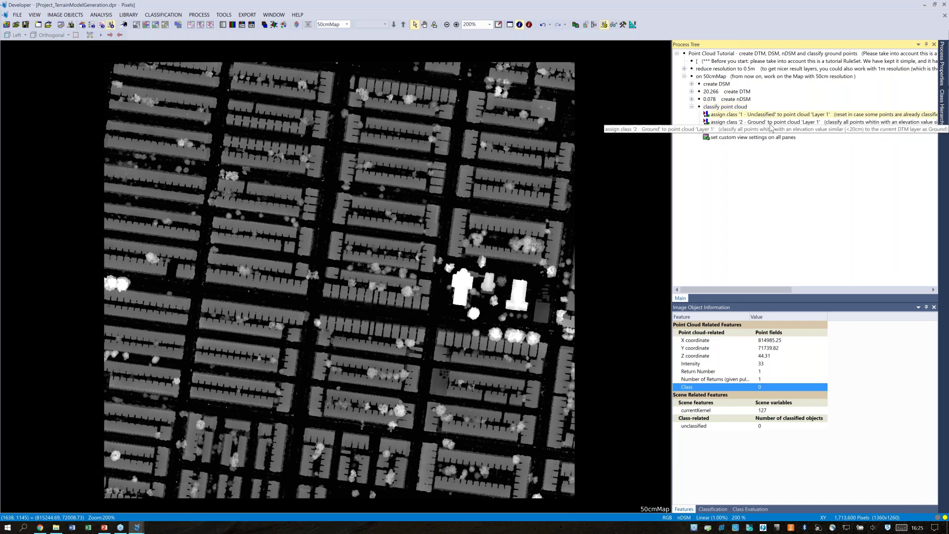
double_click(815, 118)
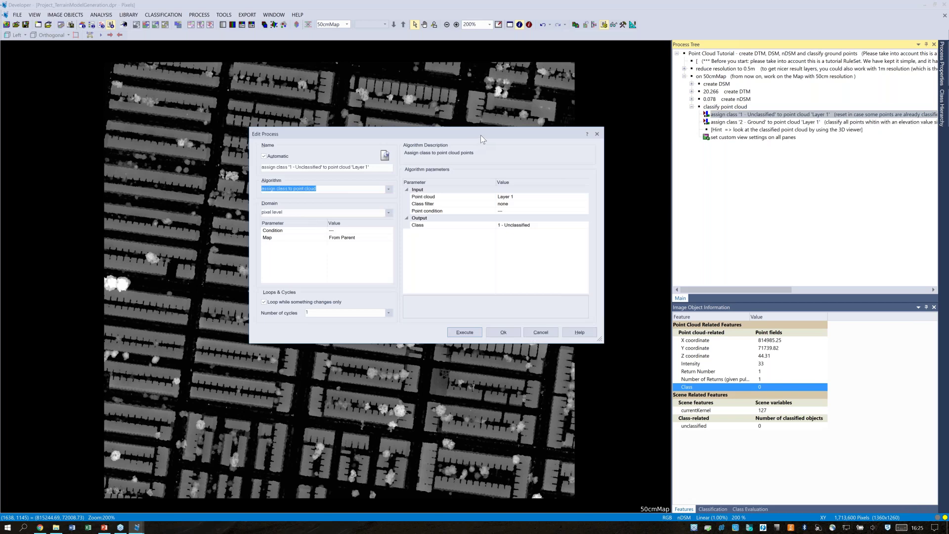
drag(480, 135, 474, 135)
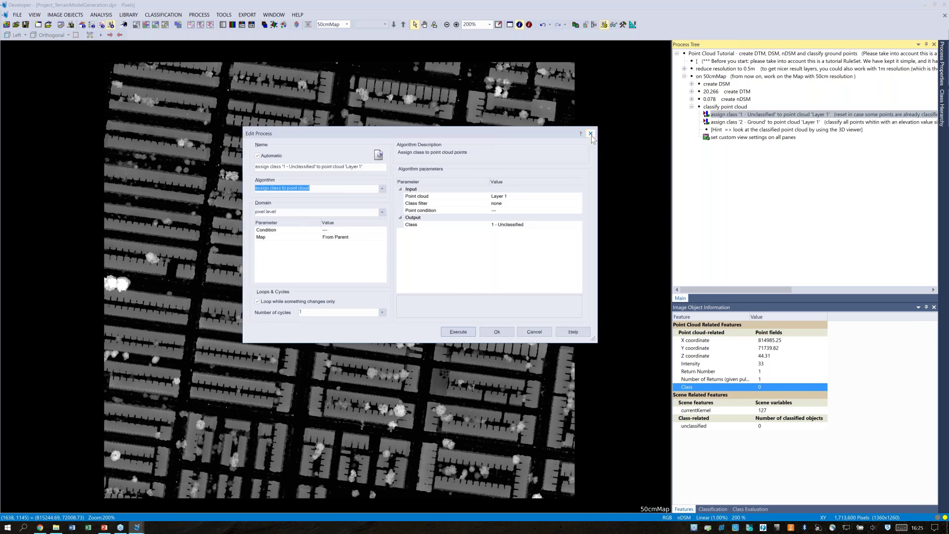
click(591, 134)
right_click(761, 116)
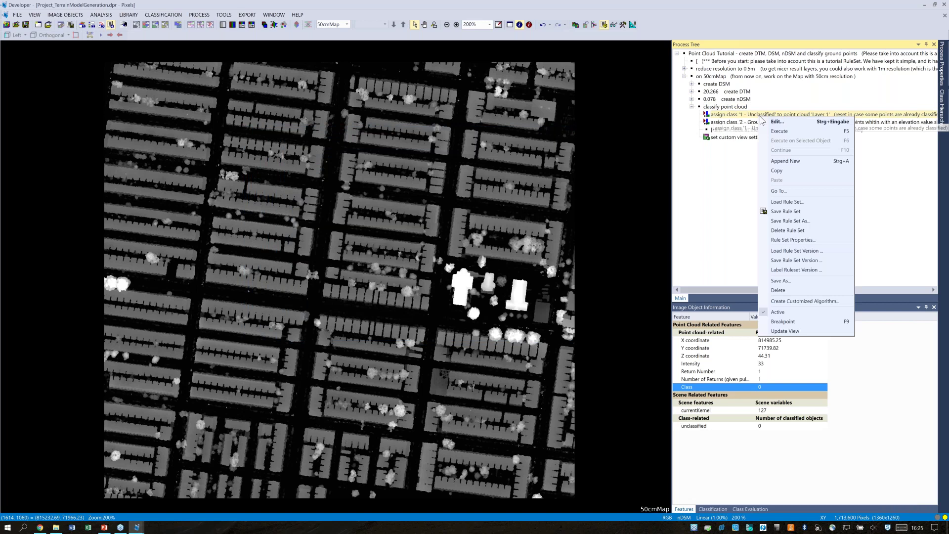
click(780, 131)
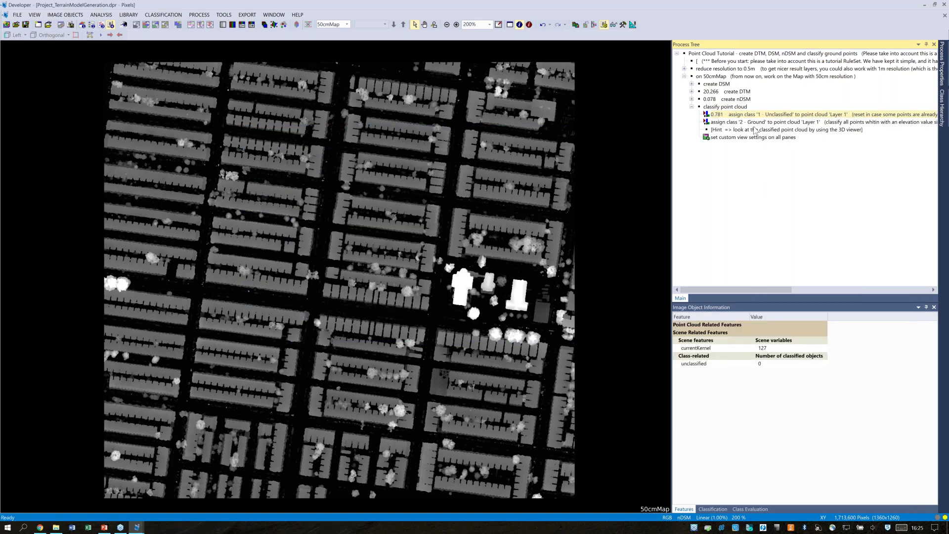
Review the parameters and available output classes of the assign class '2 - Ground' process and execute it on Layer 1.
click(783, 124)
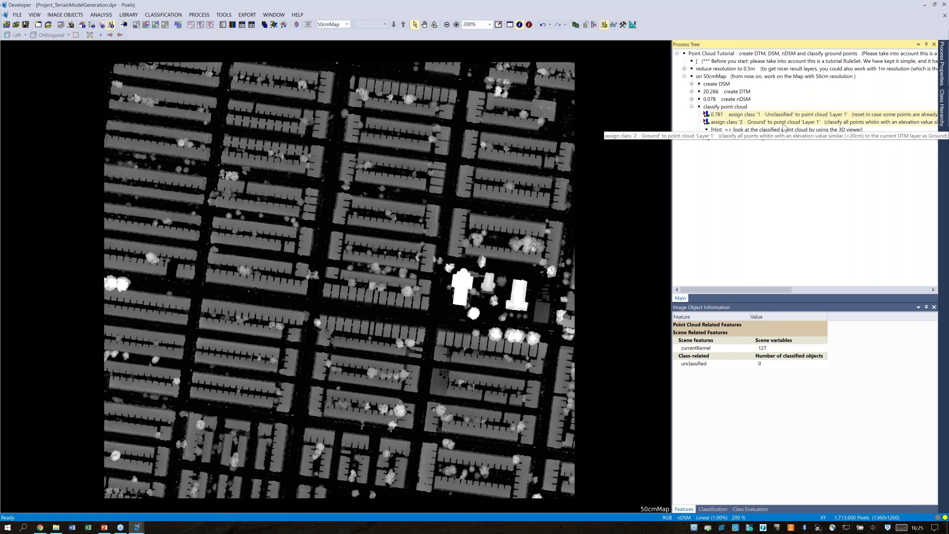
double_click(783, 123)
drag(533, 132, 539, 132)
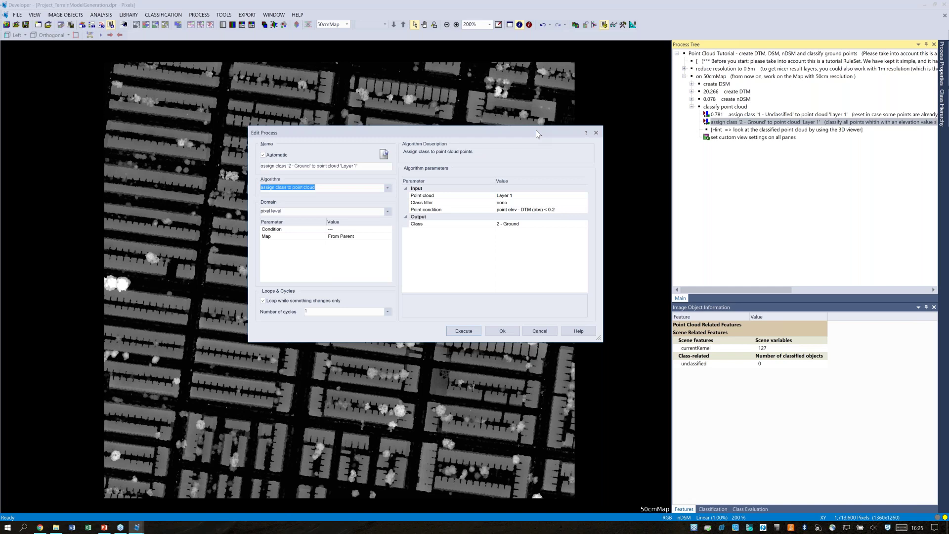
click(586, 222)
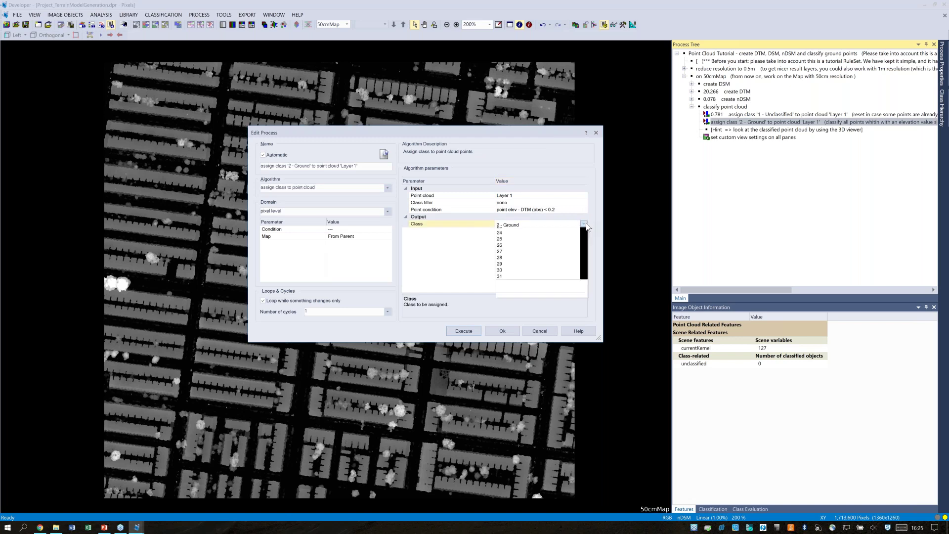
click(584, 223)
mouse_move(584, 245)
mouse_down()
mouse_move(585, 307)
mouse_move(588, 239)
mouse_up()
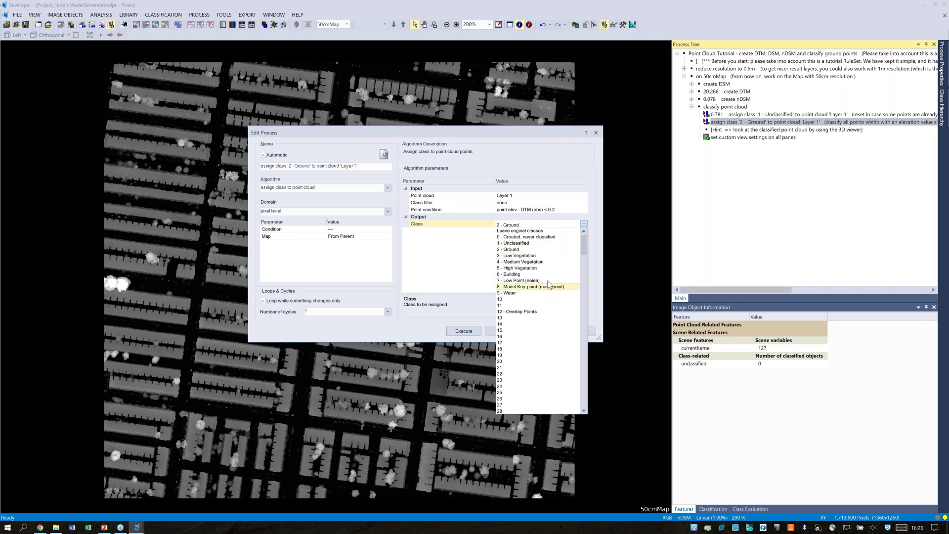
click(553, 135)
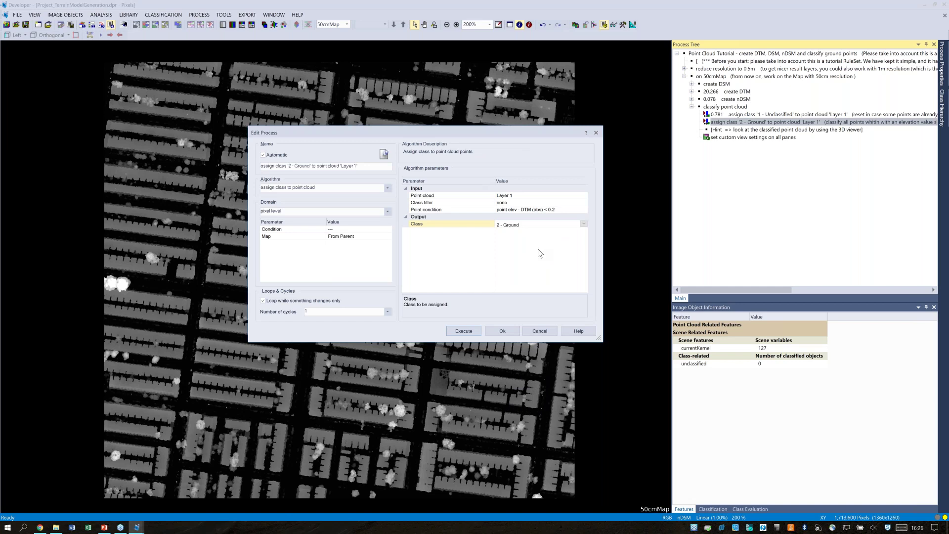
click(474, 332)
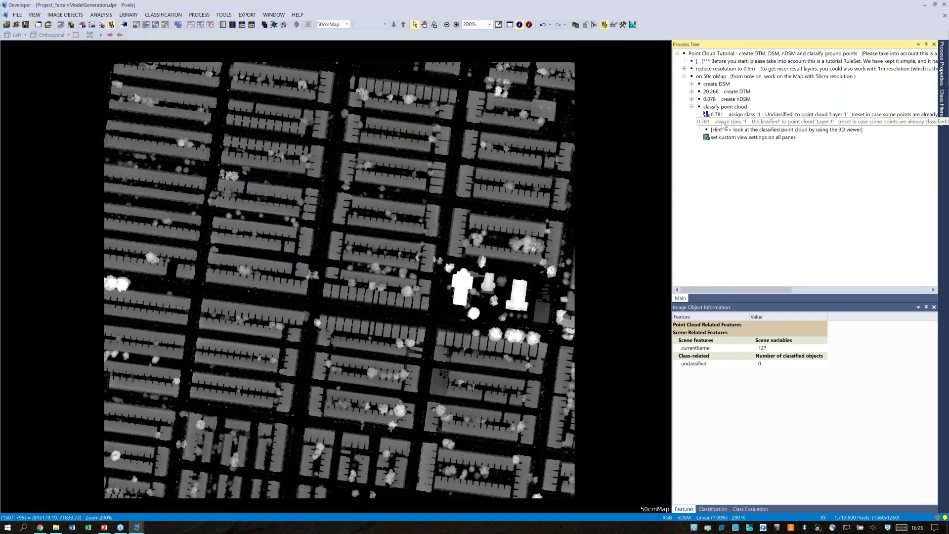
right_click(727, 124)
click(747, 137)
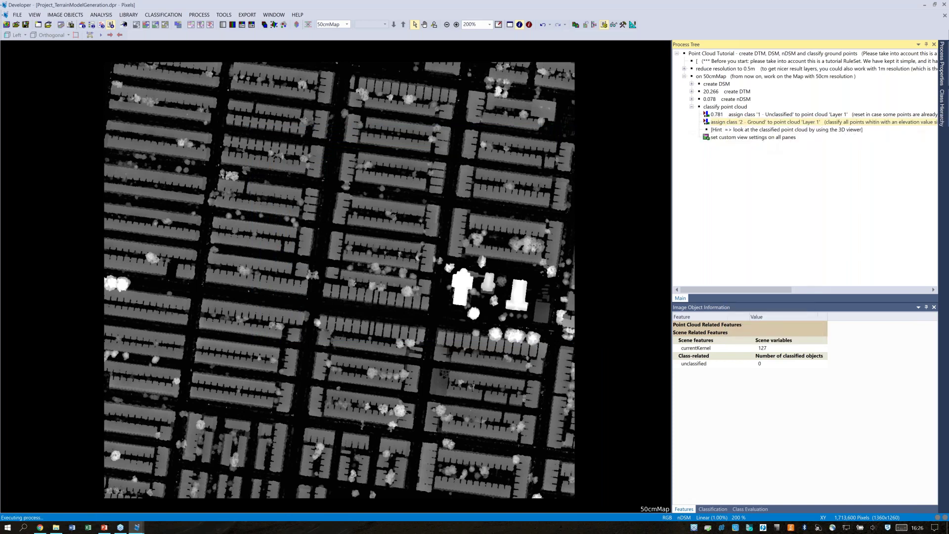
Execute the set custom view settings process and show the Layer 1 point cloud in the view.
right_click(762, 137)
click(786, 156)
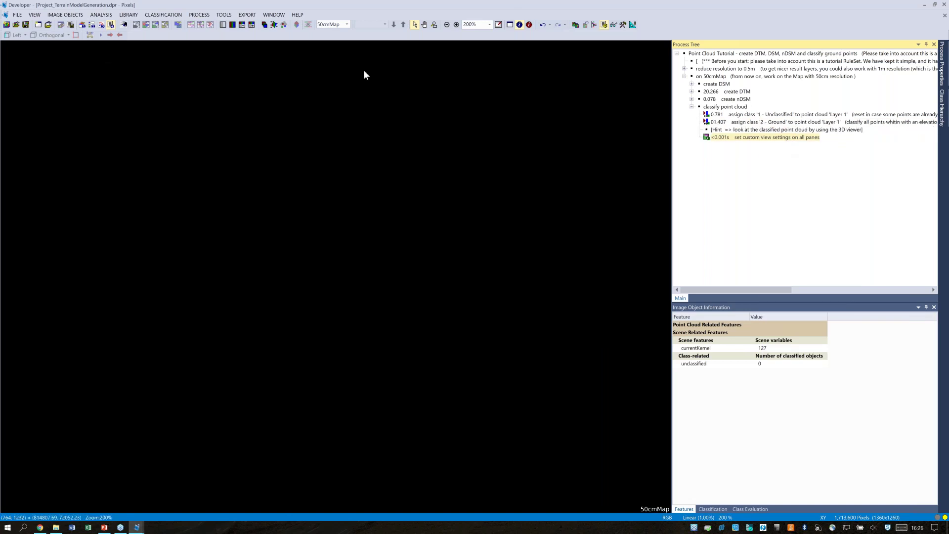
click(285, 28)
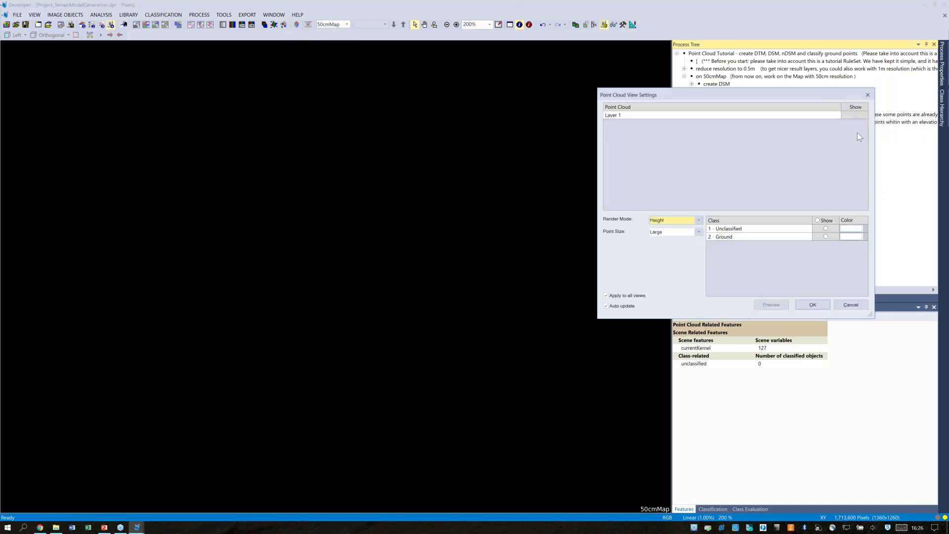
click(856, 118)
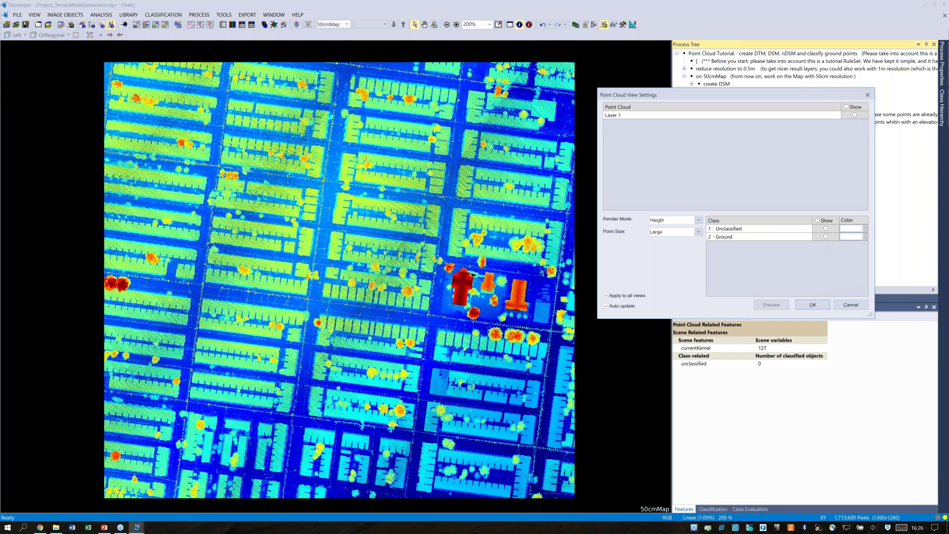
Set the point cloud render mode to Classification and apply the view settings.
click(699, 220)
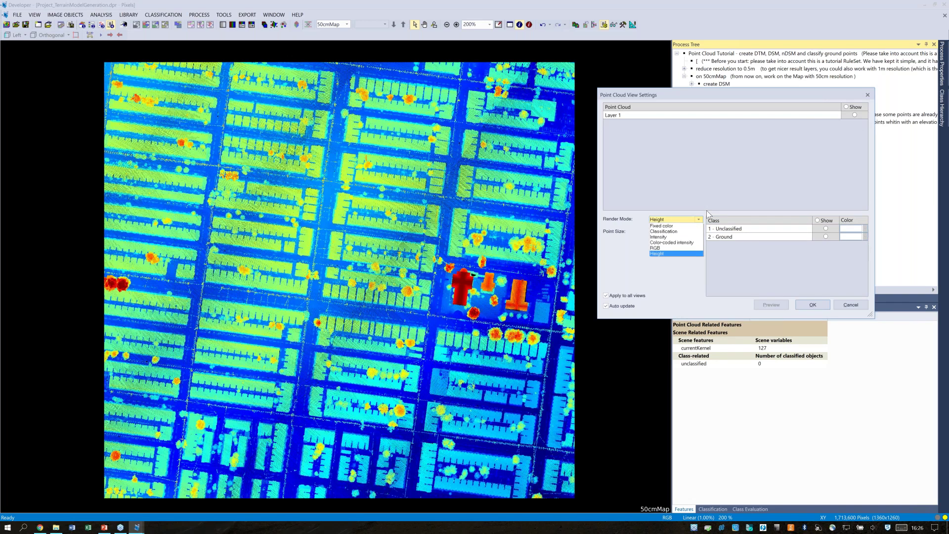
key(Up)
key(Up)
key(Up)
key(Up)
key(Return)
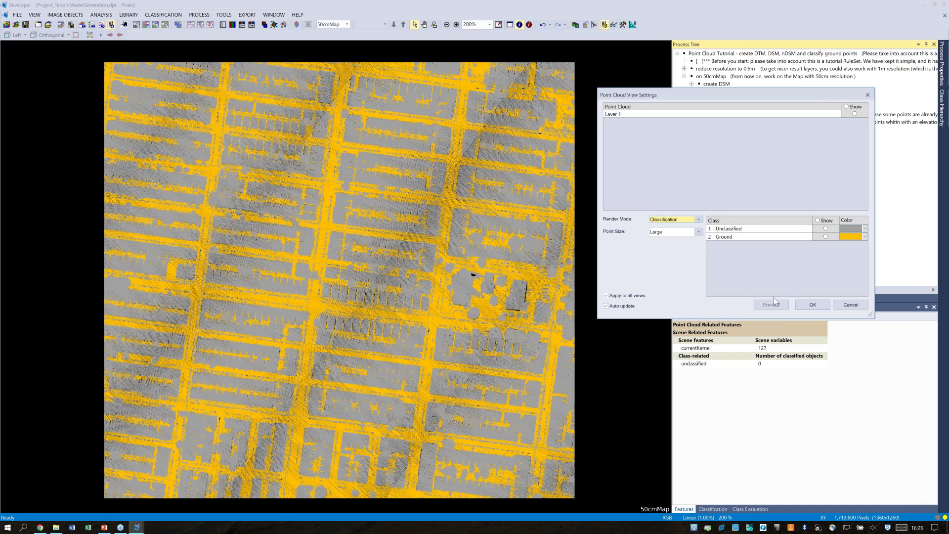
click(813, 304)
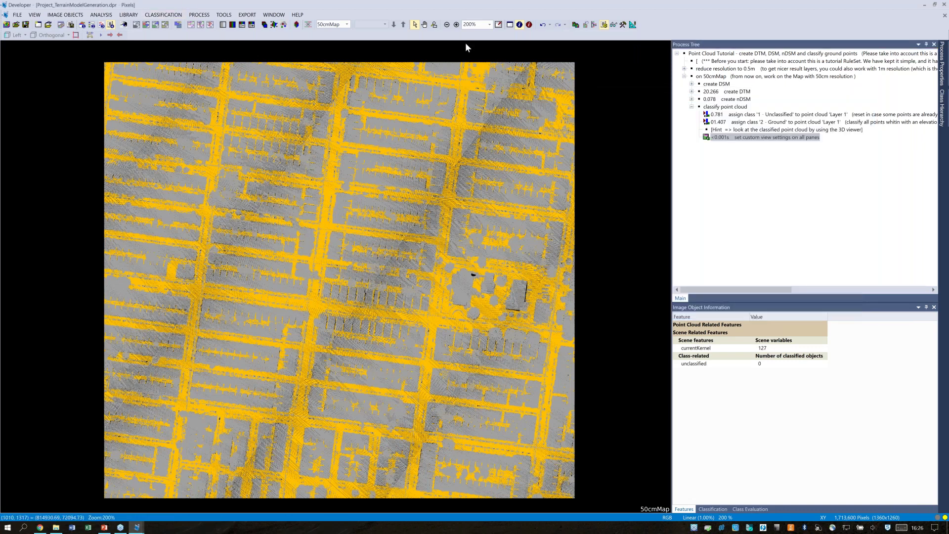
Open a 3D view of a small rectangular subset around a street with houses and set the point size to Extra Large.
click(298, 26)
click(336, 338)
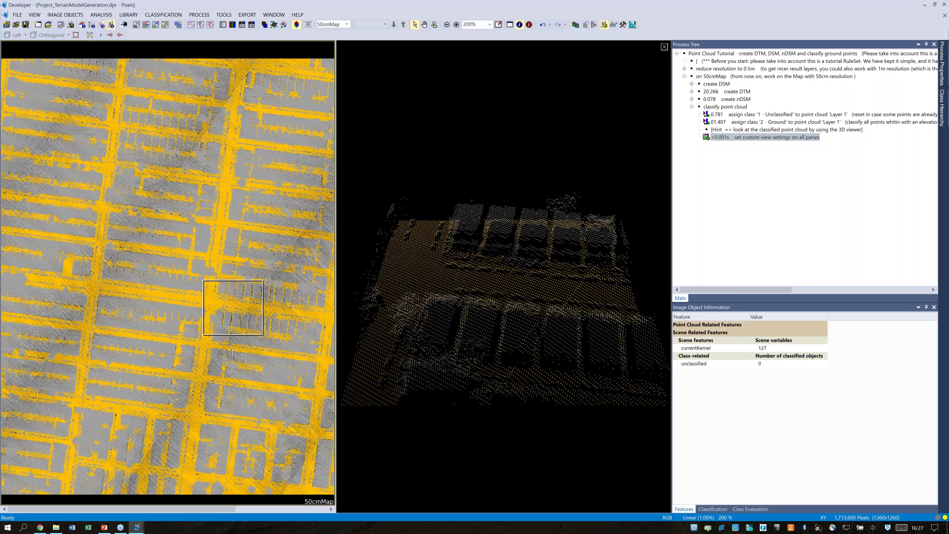
click(297, 25)
click(667, 231)
click(663, 253)
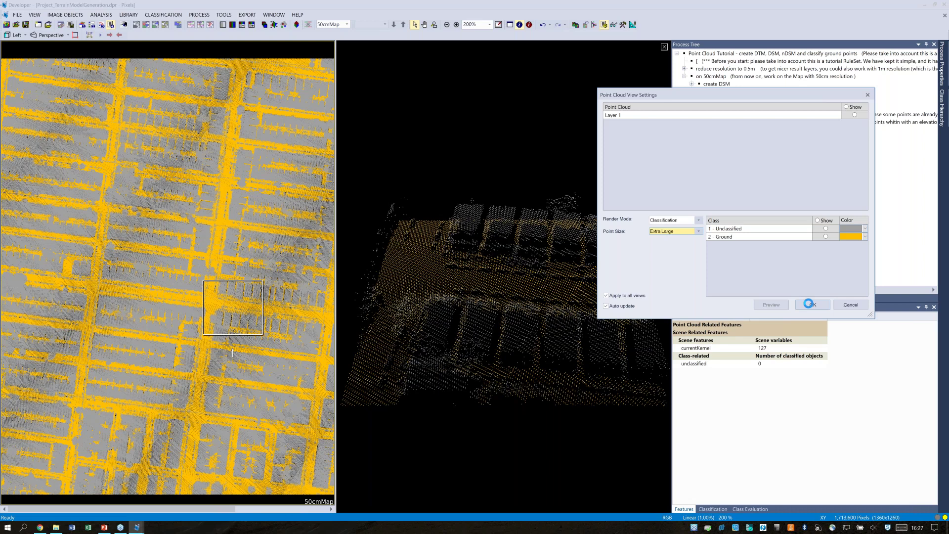
click(813, 304)
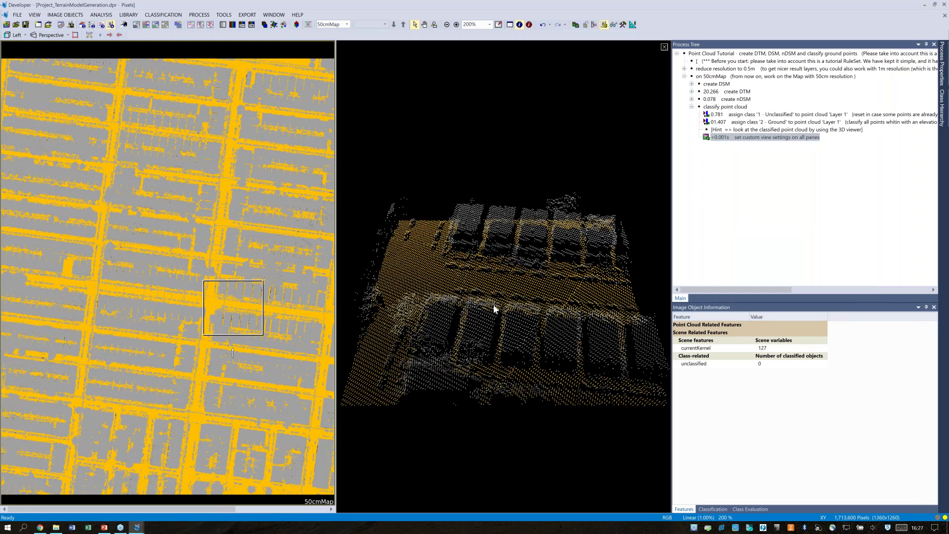
Examine the classified ground and unclassified points of the subset in 3D from several angles.
drag(494, 306, 501, 312)
drag(501, 312, 542, 308)
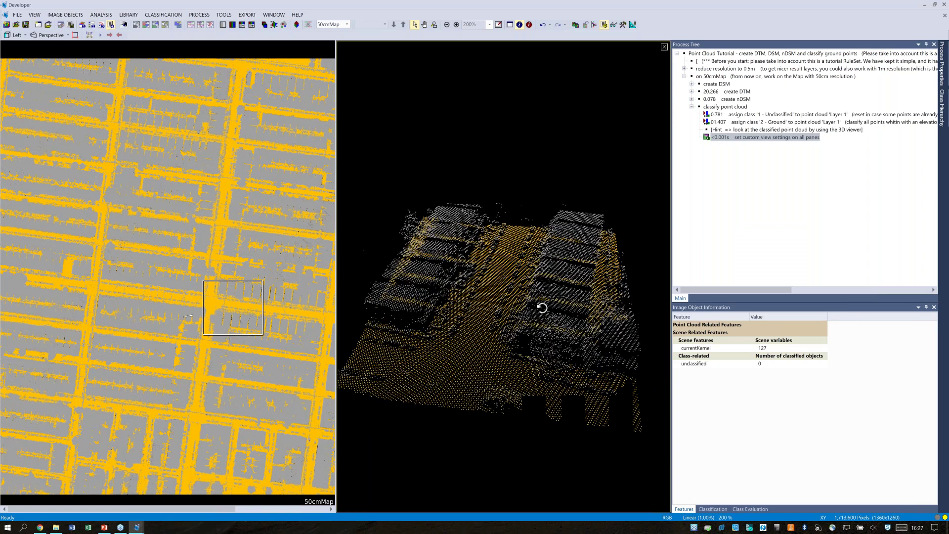
scroll(542, 308, up, 2)
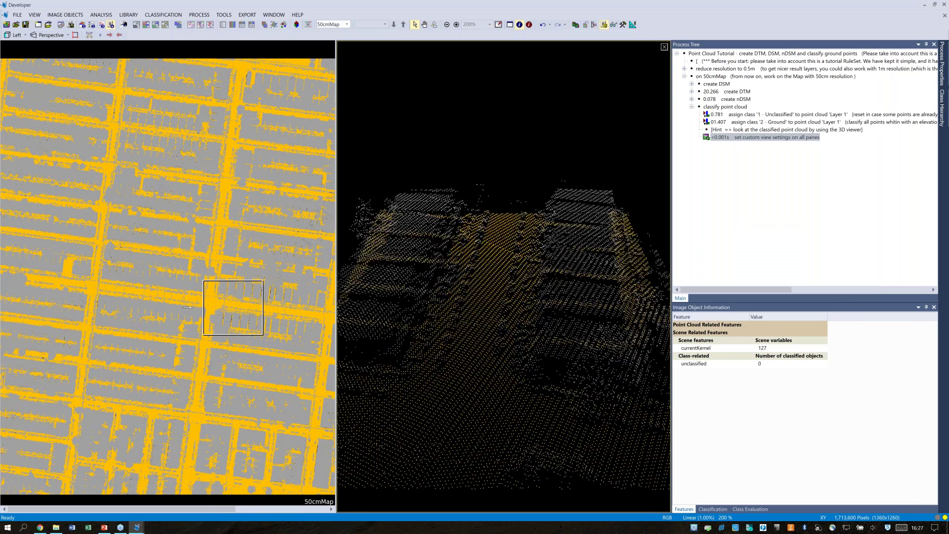
mouse_move(542, 308)
mouse_down()
mouse_move(475, 335)
mouse_move(510, 332)
mouse_move(479, 336)
mouse_move(498, 347)
mouse_move(463, 324)
mouse_up()
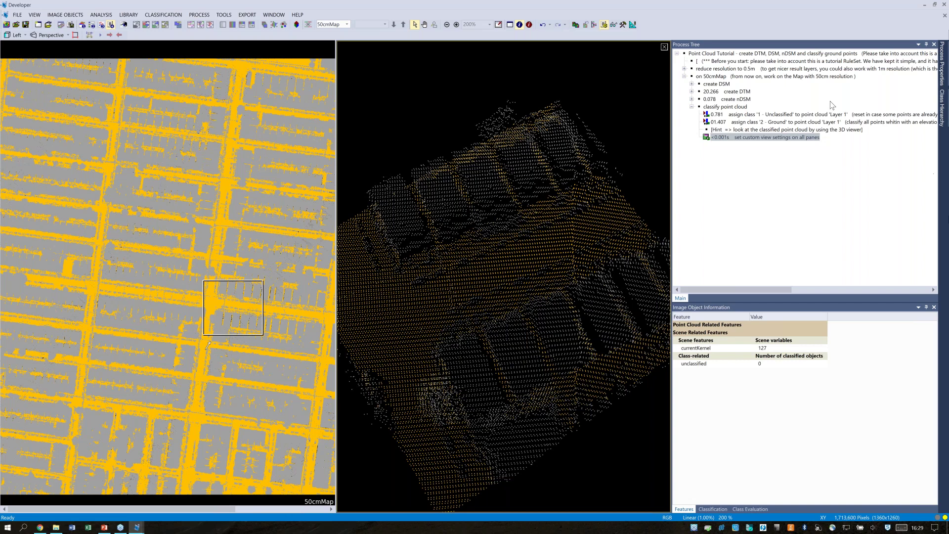
Collapse the classify point cloud branch and expand create DTM down to approach 1, leaving its fill gaps and reshape sub-branches collapsed.
click(692, 107)
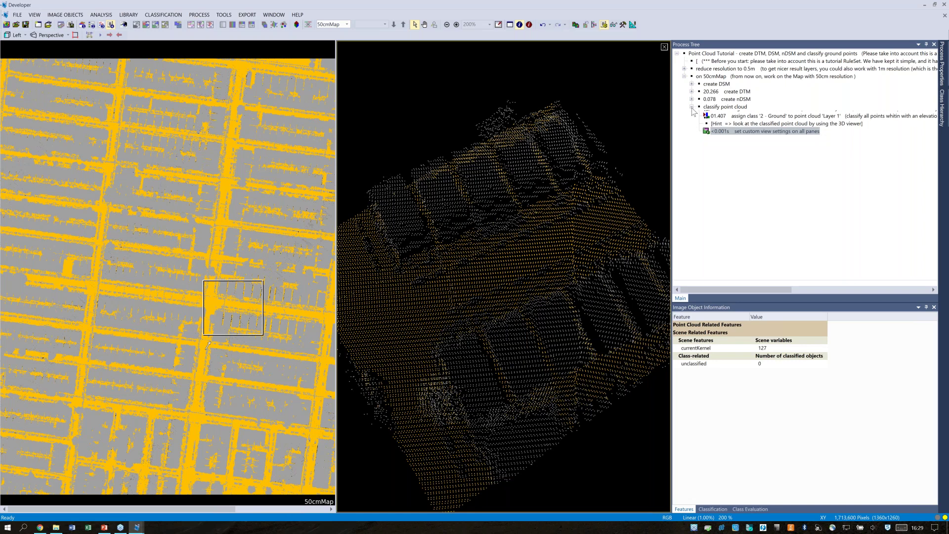
right_click(702, 138)
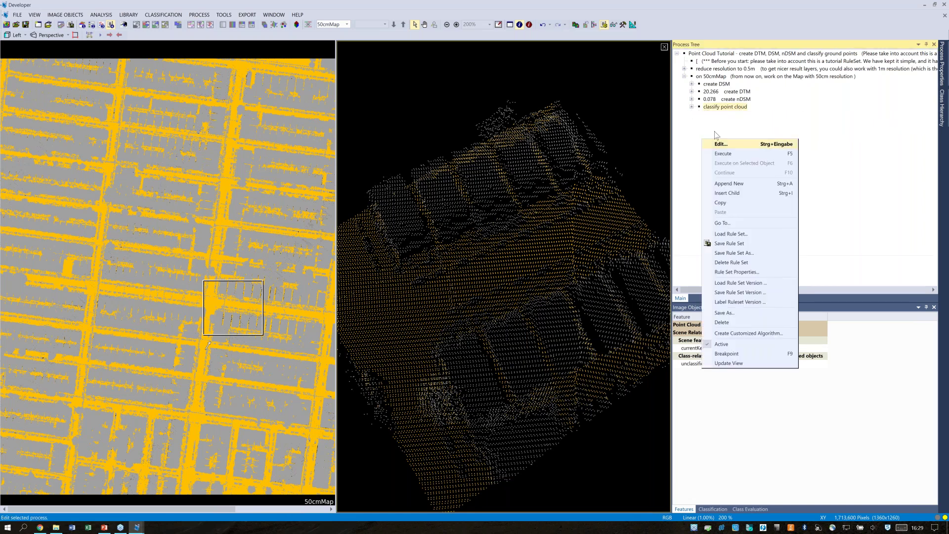
click(692, 92)
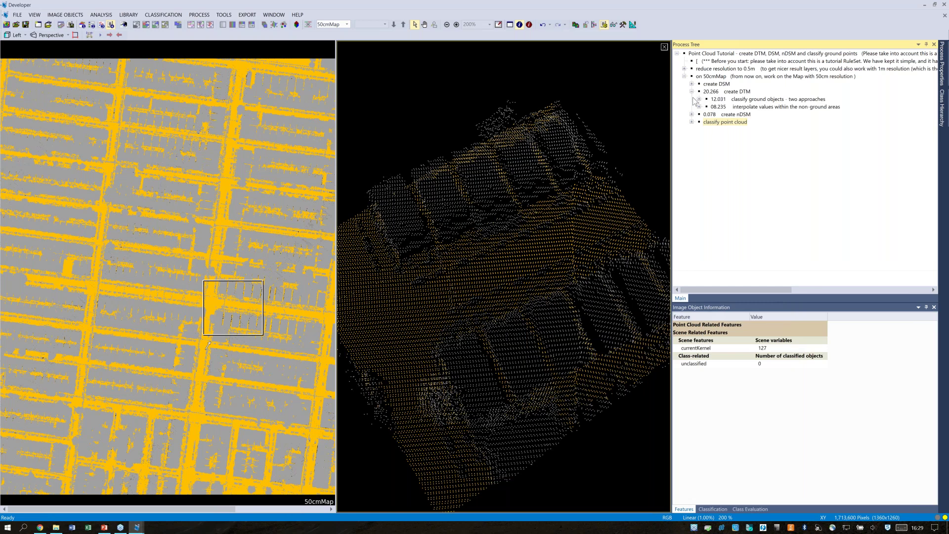
click(699, 99)
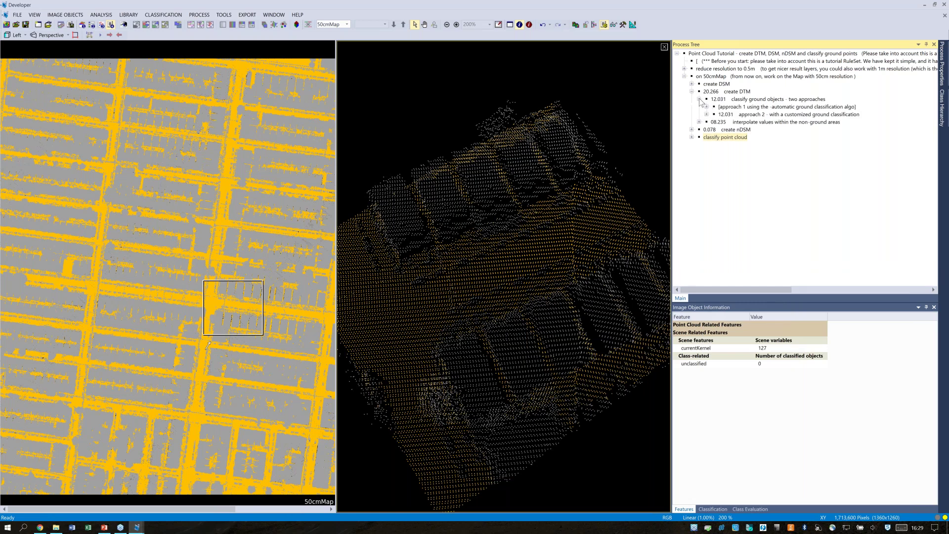
click(707, 108)
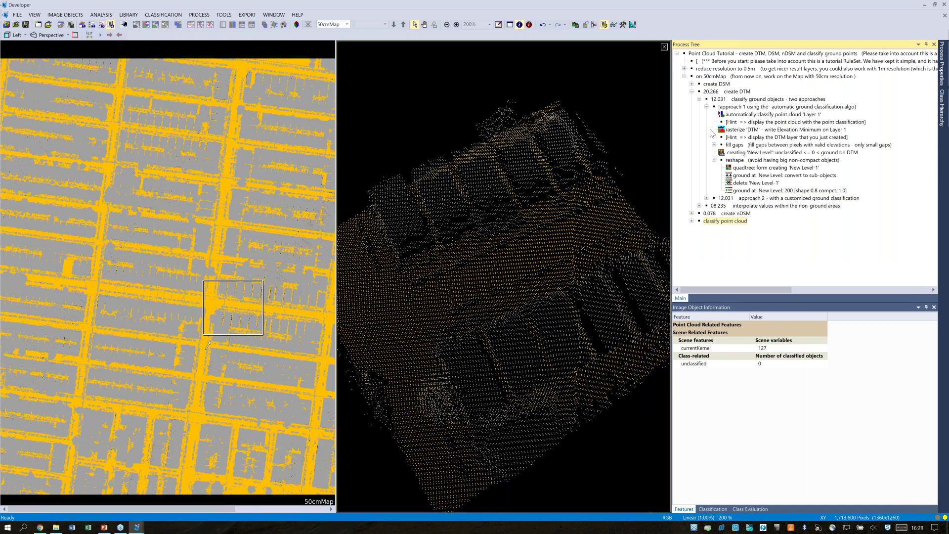
click(715, 145)
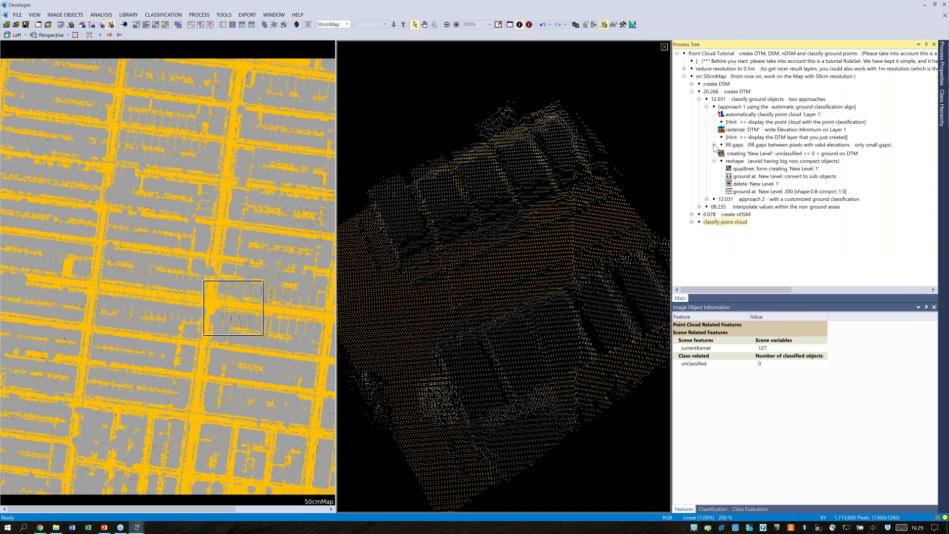
click(714, 145)
click(715, 160)
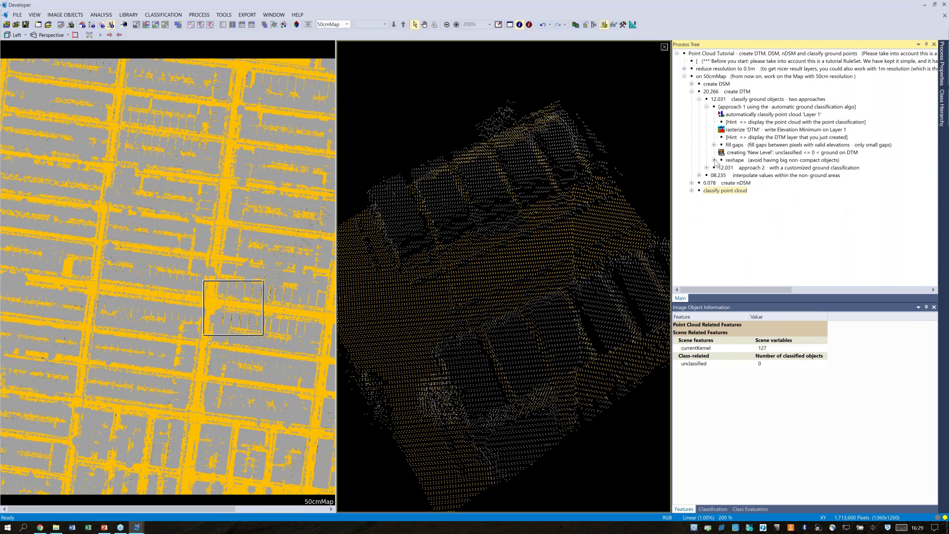
Review the classification settings of the automatically classify point cloud 'Layer 1' process, and close its settings and the 3D view.
double_click(756, 114)
drag(538, 134, 618, 135)
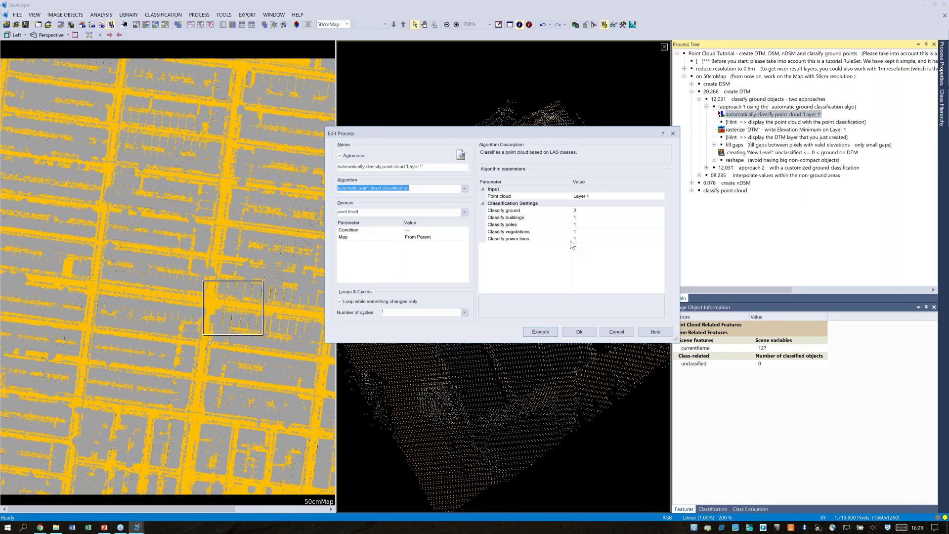
click(619, 218)
click(661, 216)
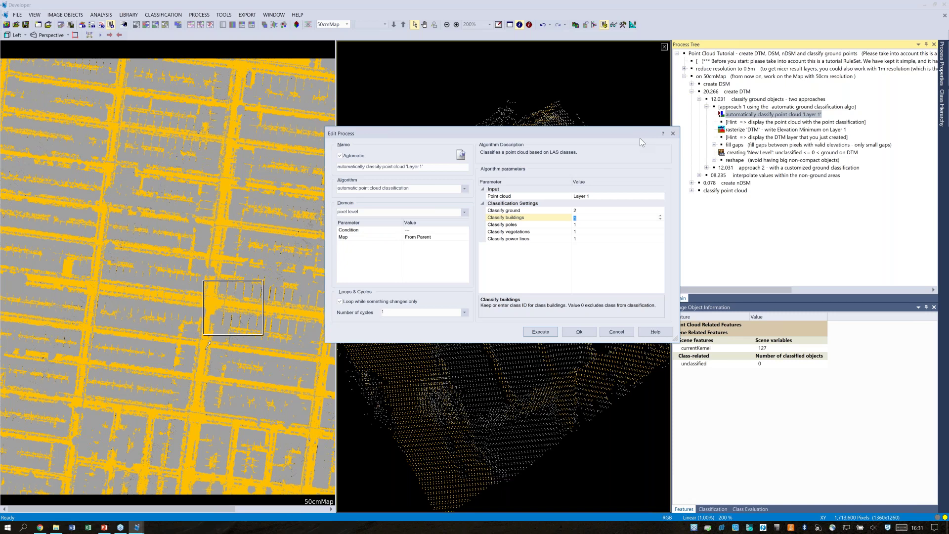
click(672, 134)
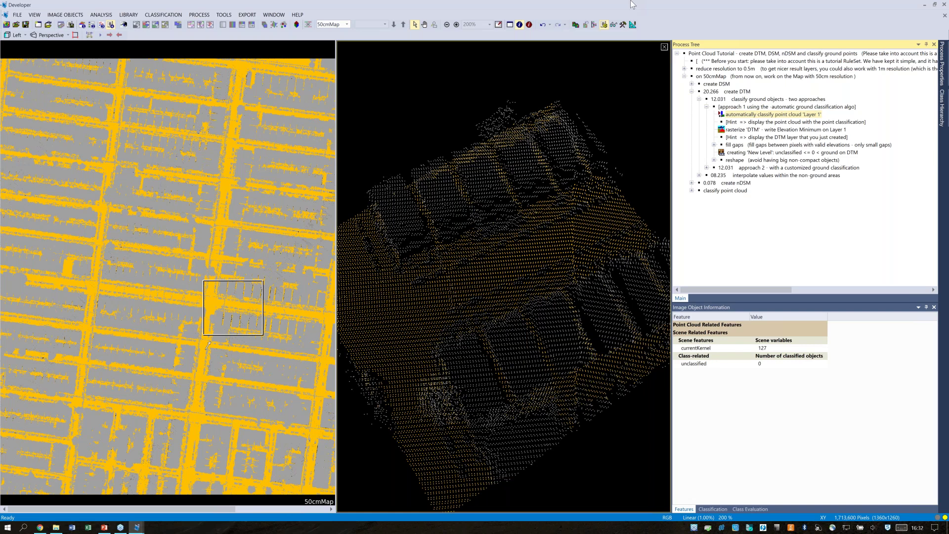
click(664, 47)
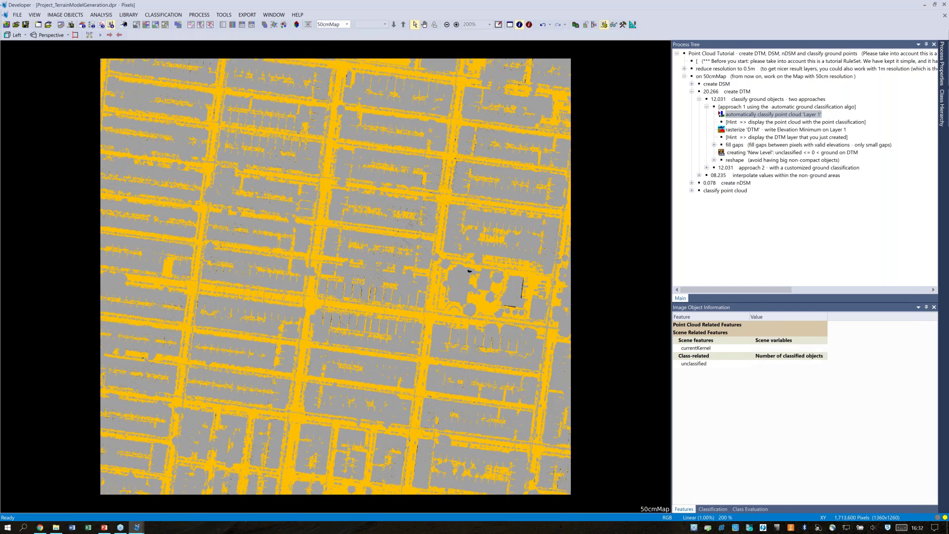
Switch to the PowerPoint presentation and run the slide show from the Point Cloud Demo slide to the CNN Overview slide.
click(104, 527)
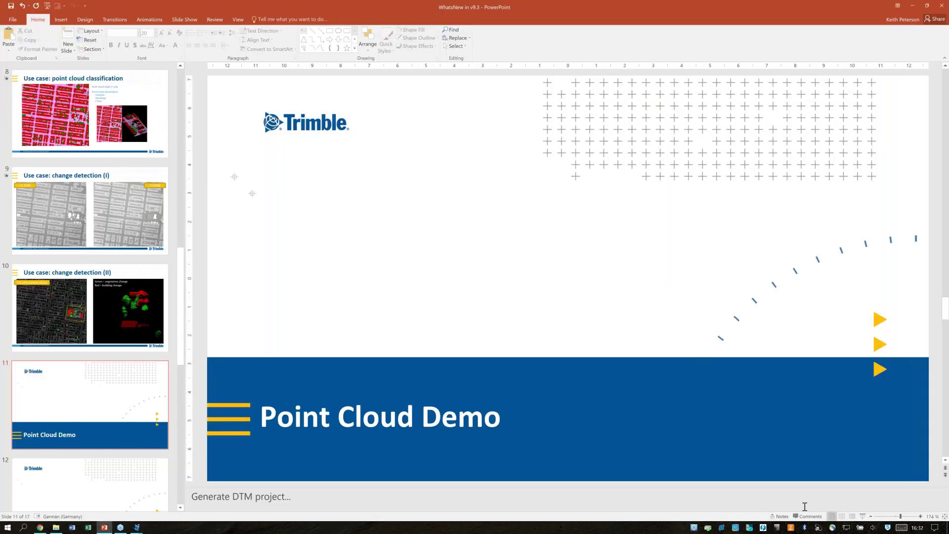
click(863, 516)
click(861, 240)
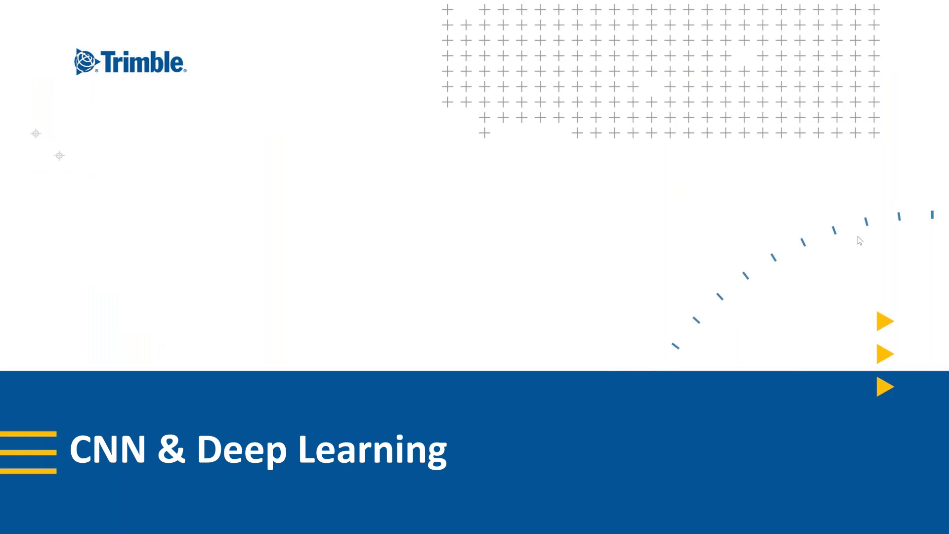
click(861, 241)
click(860, 241)
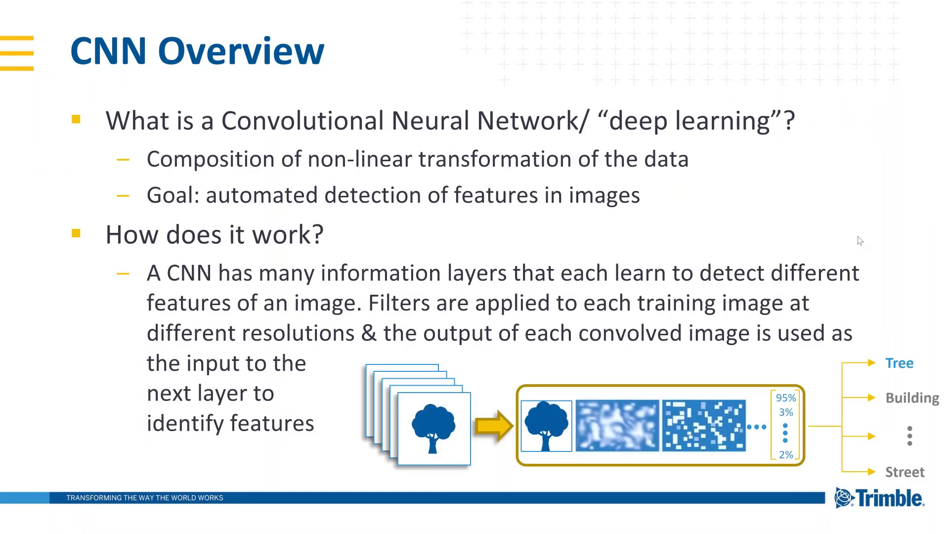
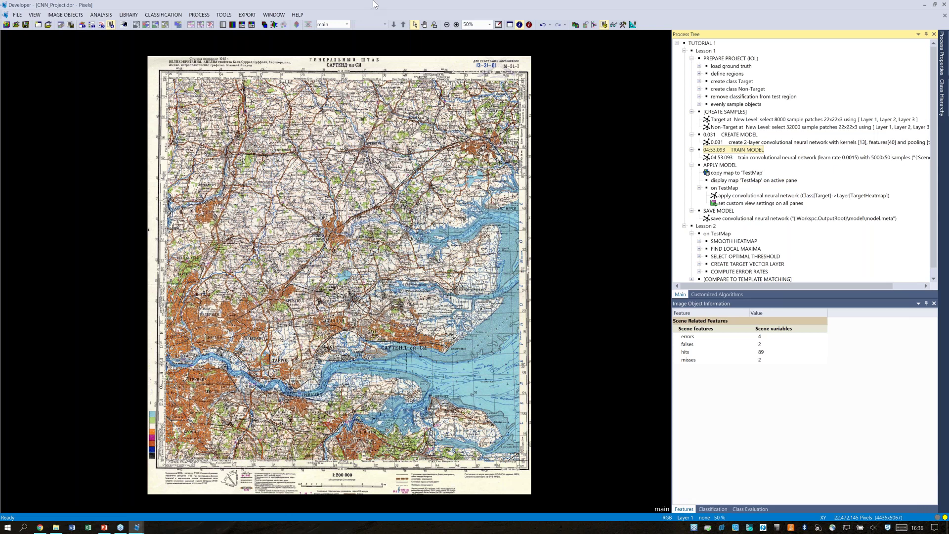
Examine the map's settlement, road and symbol details up close around the central area, and return to the full map.
click(434, 25)
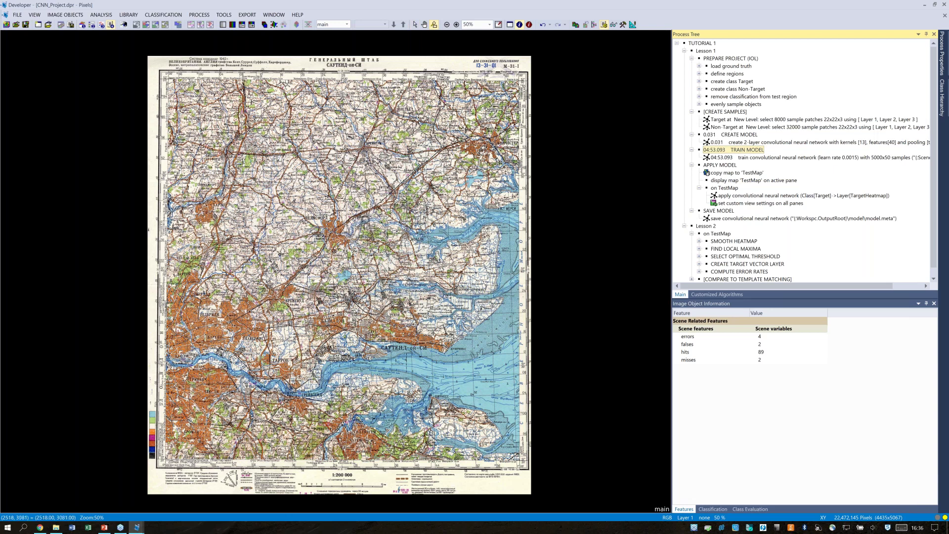
click(360, 218)
click(322, 265)
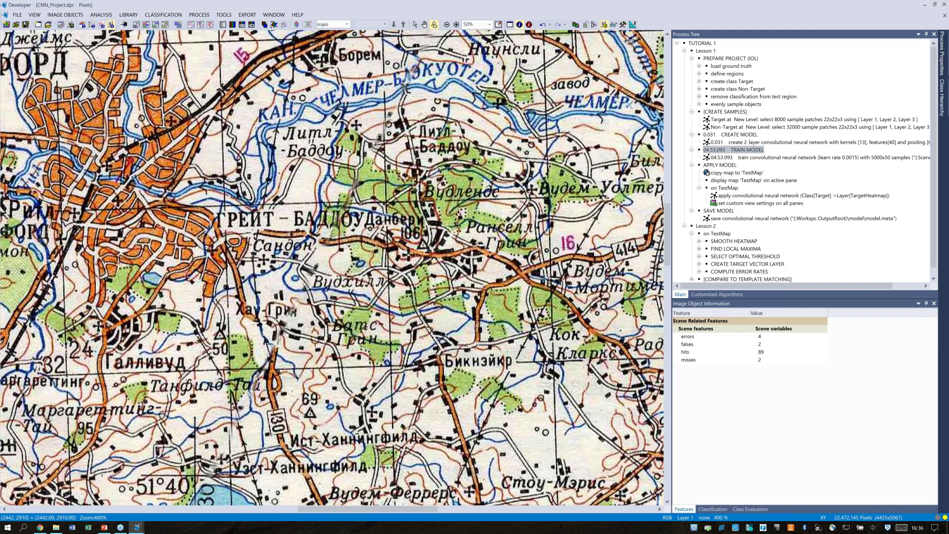
scroll(393, 258, up, 2)
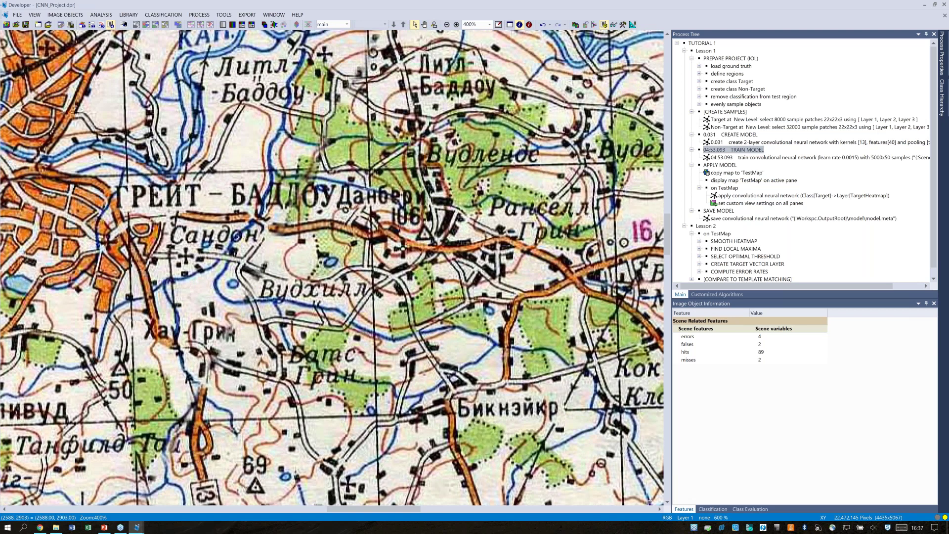
scroll(393, 245, down, 2)
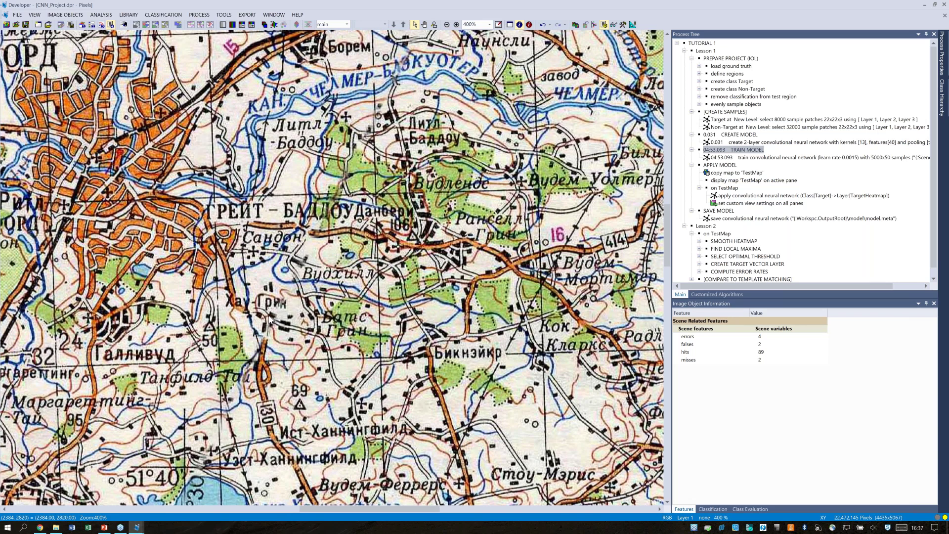
scroll(270, 322, left, 3)
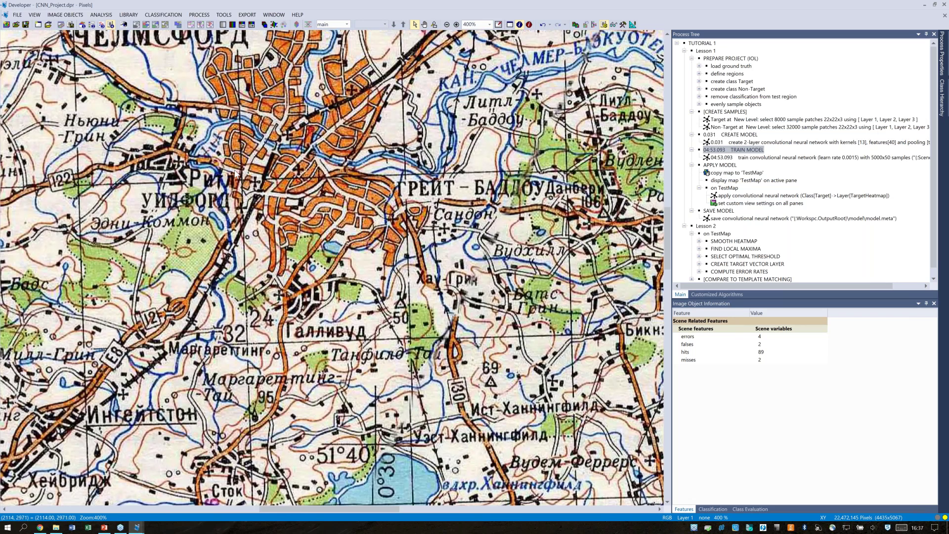
click(499, 25)
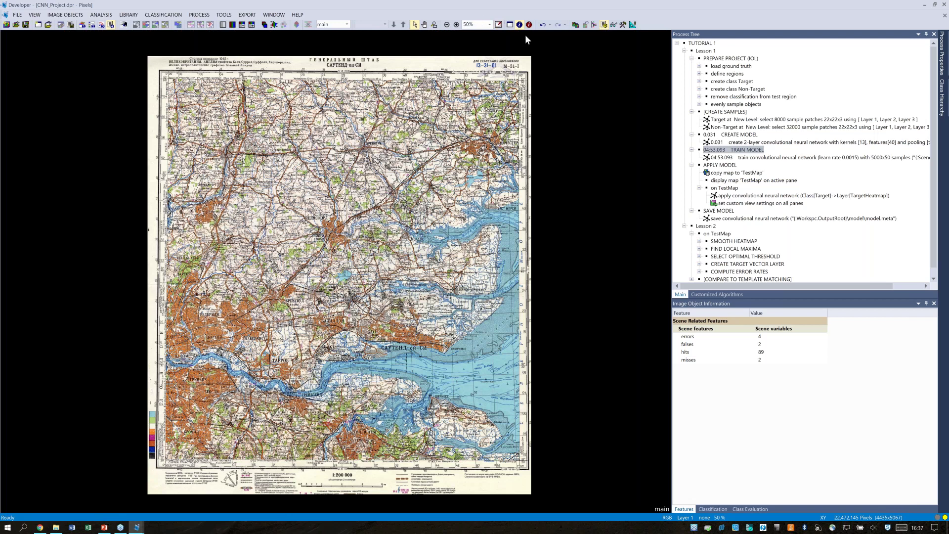
Execute the load ground truth and define regions processes of PREPARE PROJECT, checking the ground truth points on the map in between.
right_click(740, 68)
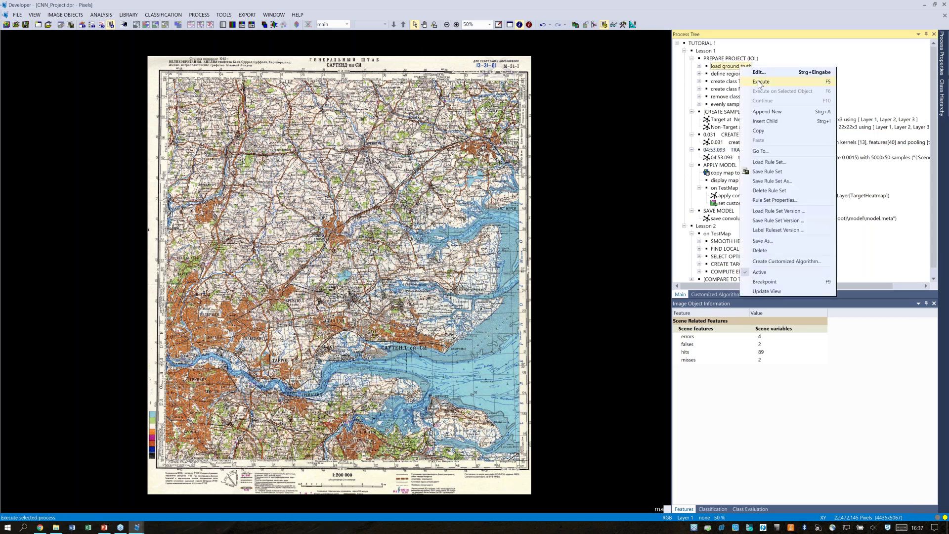
click(761, 82)
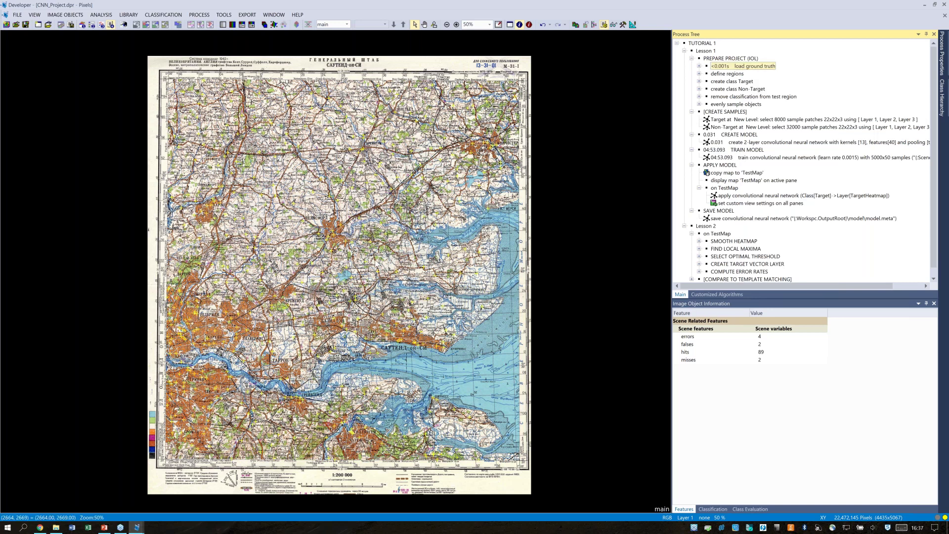
scroll(426, 210, up, 1)
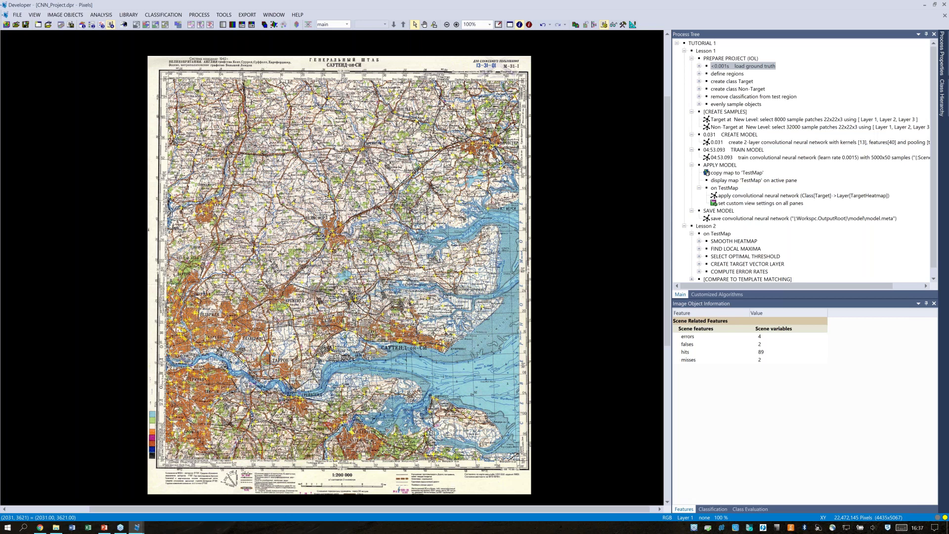
scroll(400, 208, up, 1)
scroll(401, 208, down, 2)
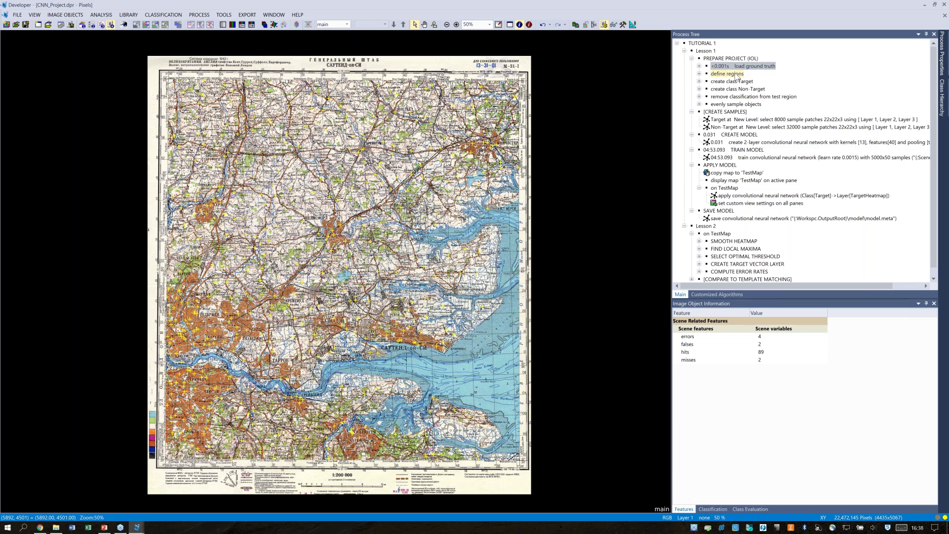
right_click(737, 75)
click(766, 91)
Execute the create class Target process and inspect the classified target objects up close around the town in the map's upper middle.
click(742, 82)
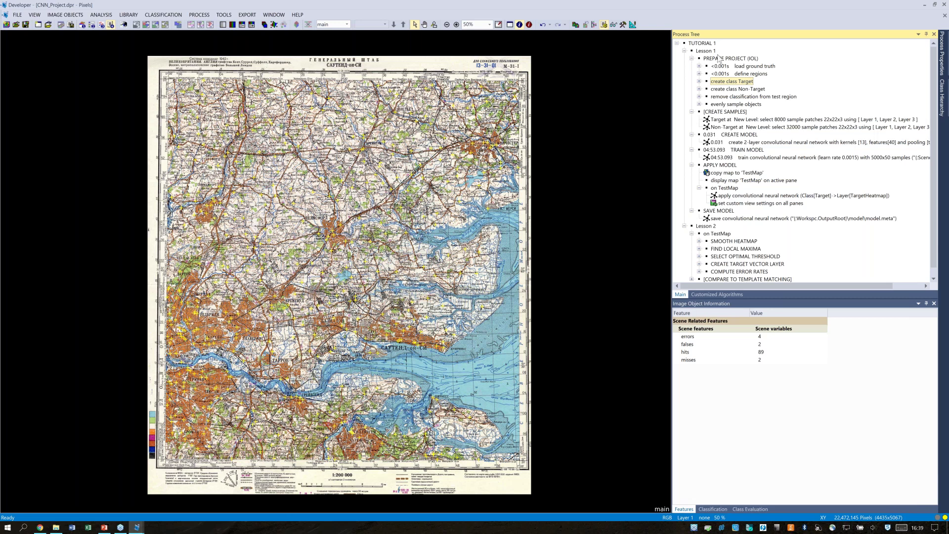
right_click(742, 85)
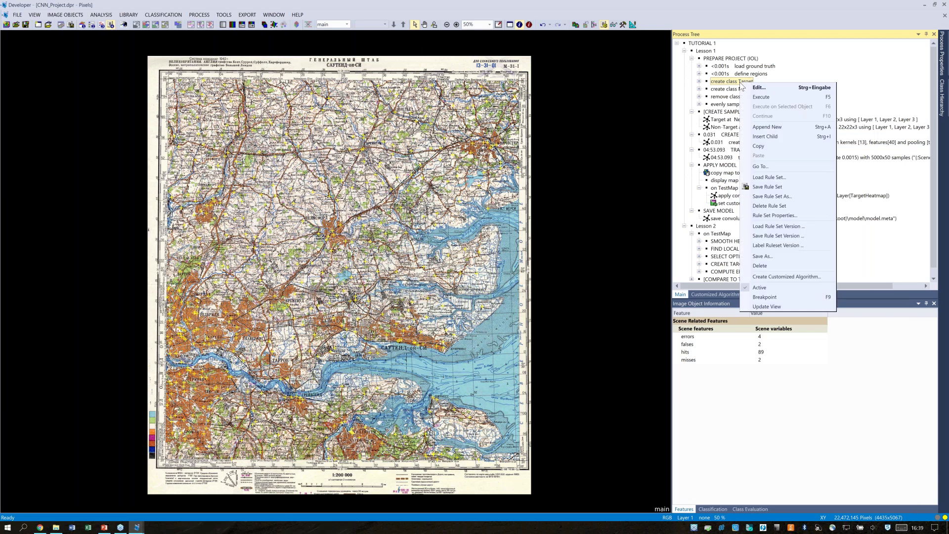
click(762, 97)
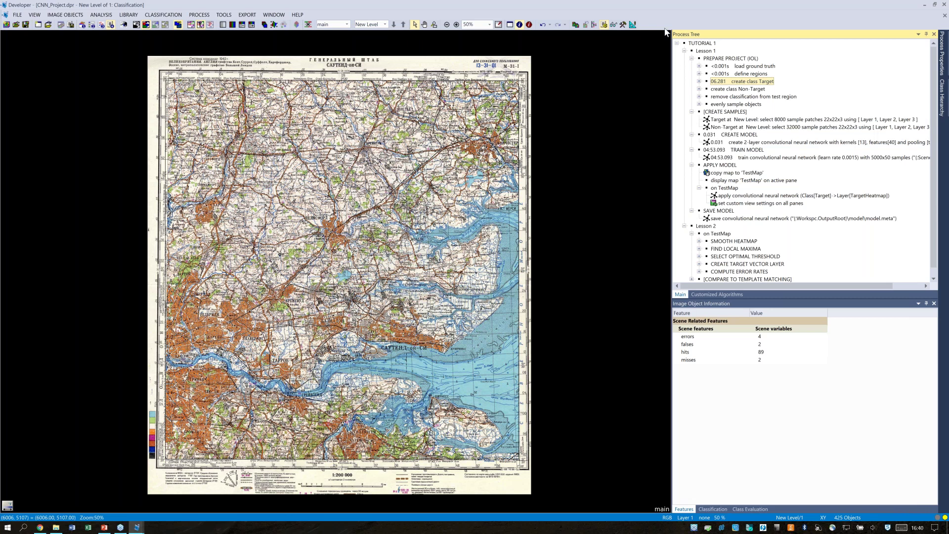
click(435, 25)
drag(379, 145, 349, 174)
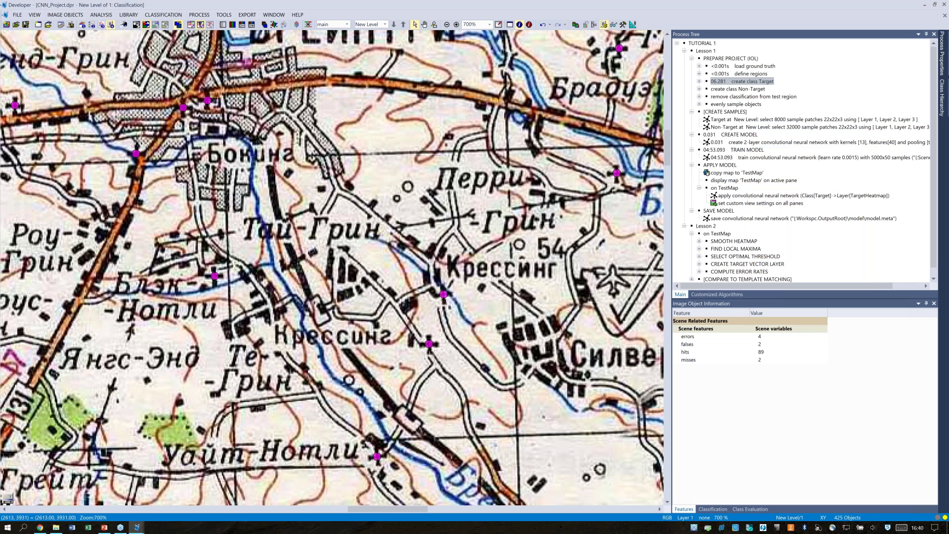
click(303, 203)
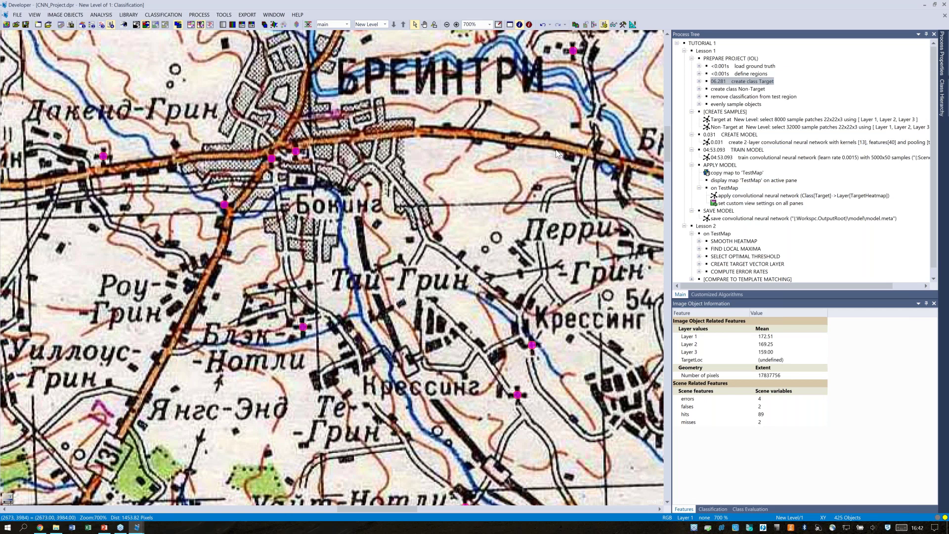
Check the sub-processes of create class Non-Target, collapse them again and execute the whole branch.
click(699, 89)
click(699, 89)
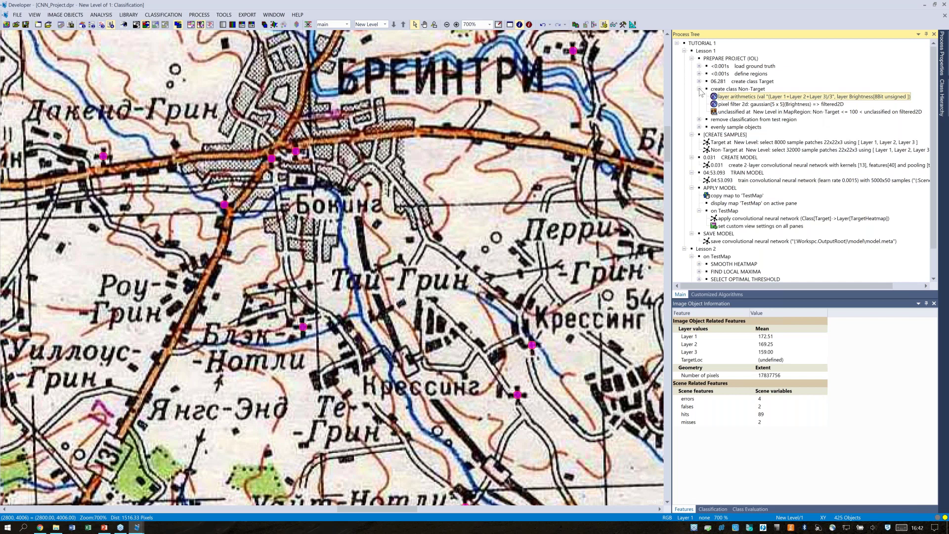
key(Delete)
right_click(718, 89)
click(737, 94)
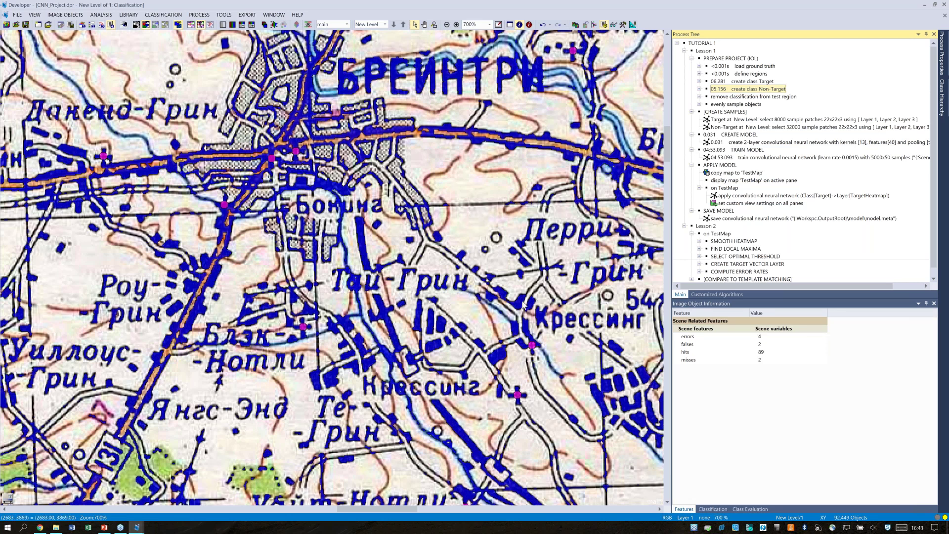
click(525, 249)
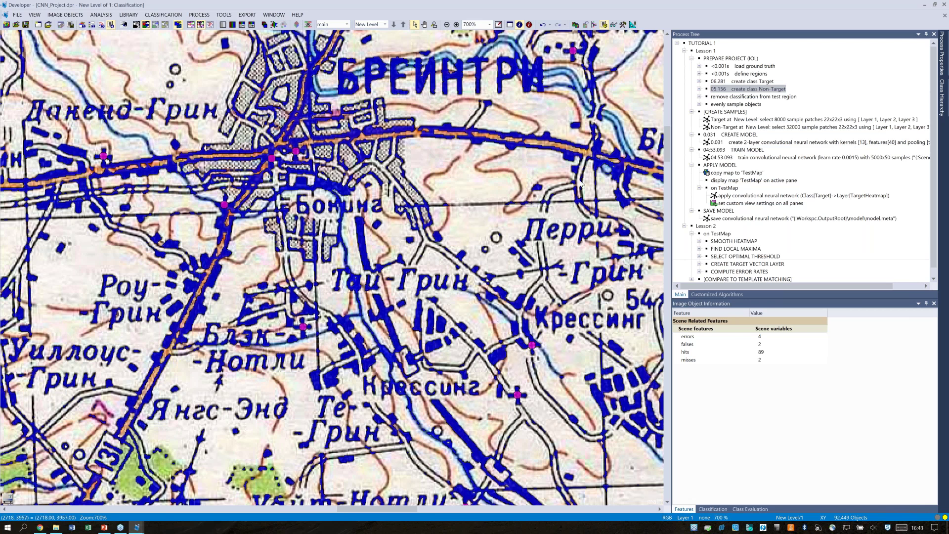
Execute the remove classification from test region process and show the full map.
click(724, 97)
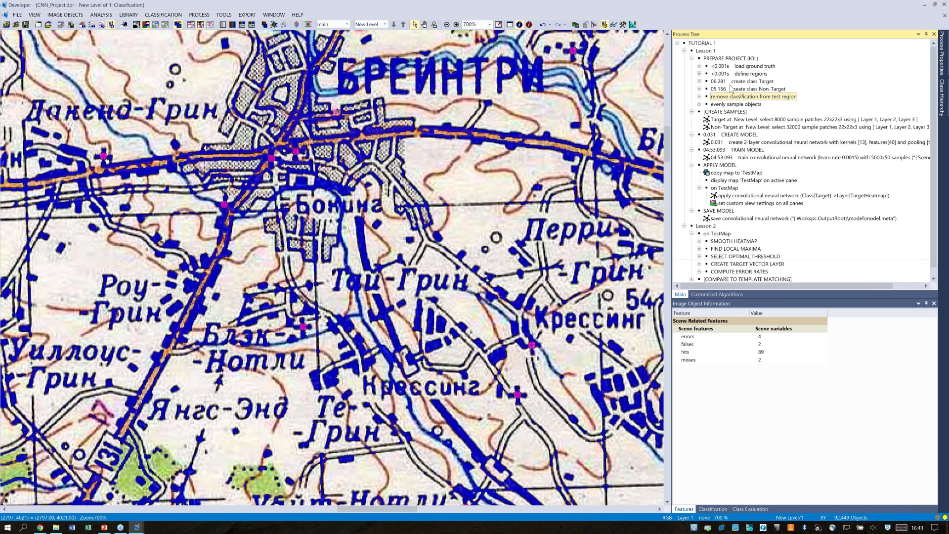
right_click(739, 100)
click(771, 114)
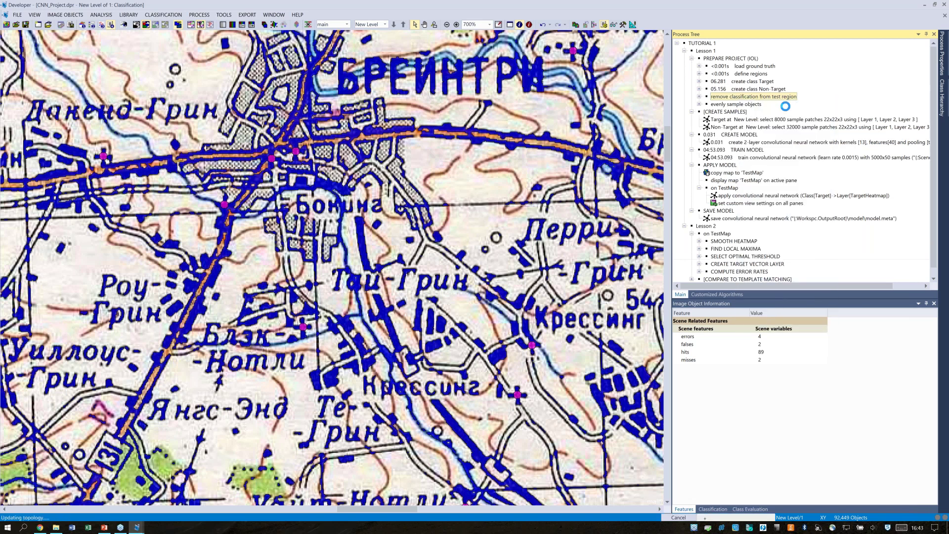
click(498, 25)
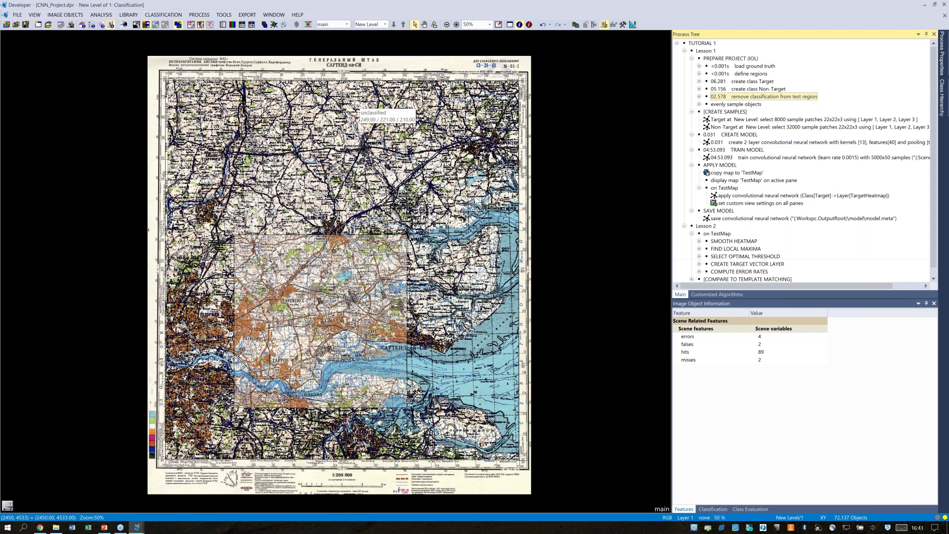
Execute the evenly sample objects process and inspect the resulting Target and Non-Target objects at high magnification.
click(745, 104)
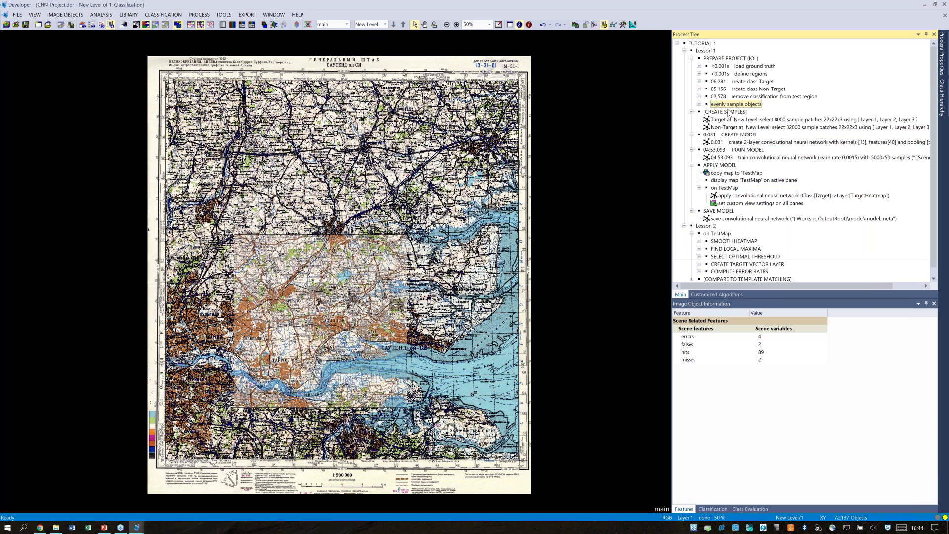
right_click(732, 108)
click(754, 123)
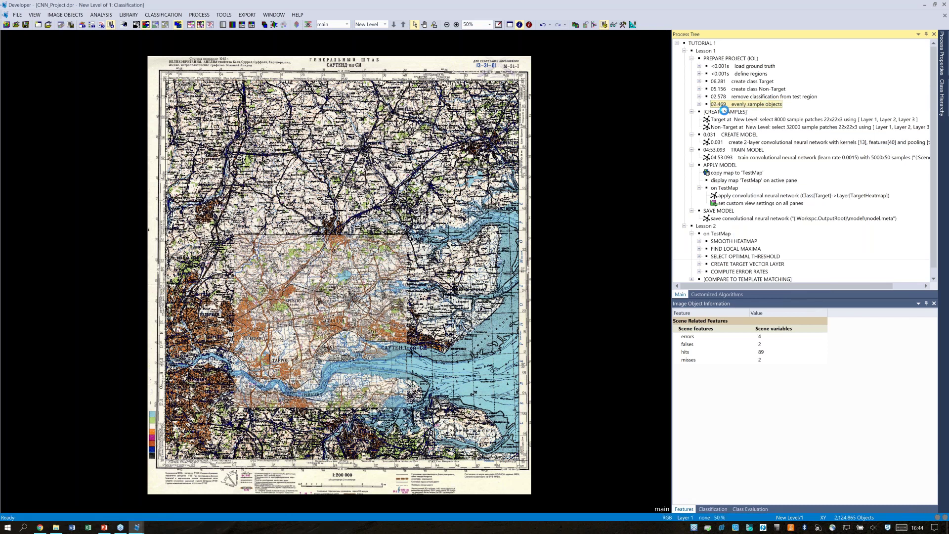
click(531, 209)
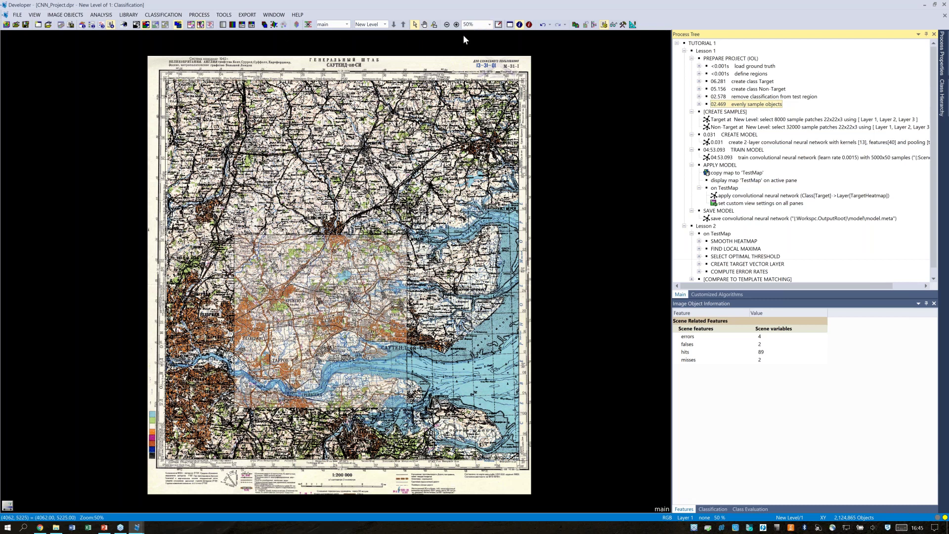
click(434, 24)
drag(349, 143, 366, 161)
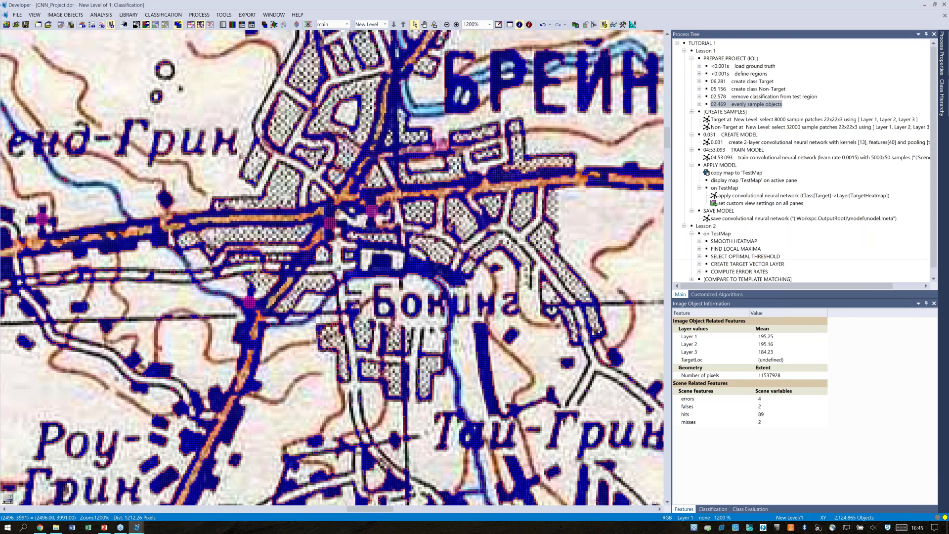
click(375, 221)
click(495, 174)
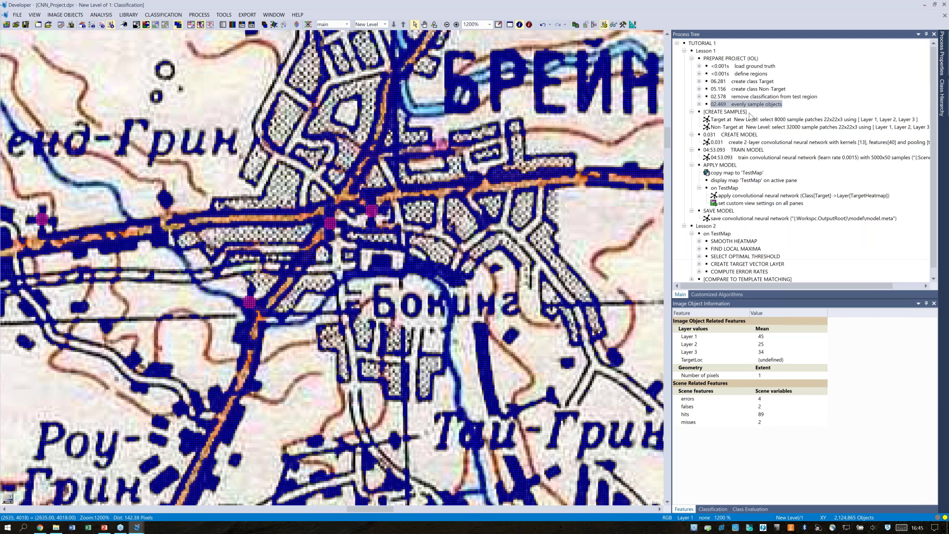
Open the Target process under CREATE SAMPLES for editing and look through the available convolutional neural network algorithms.
right_click(742, 113)
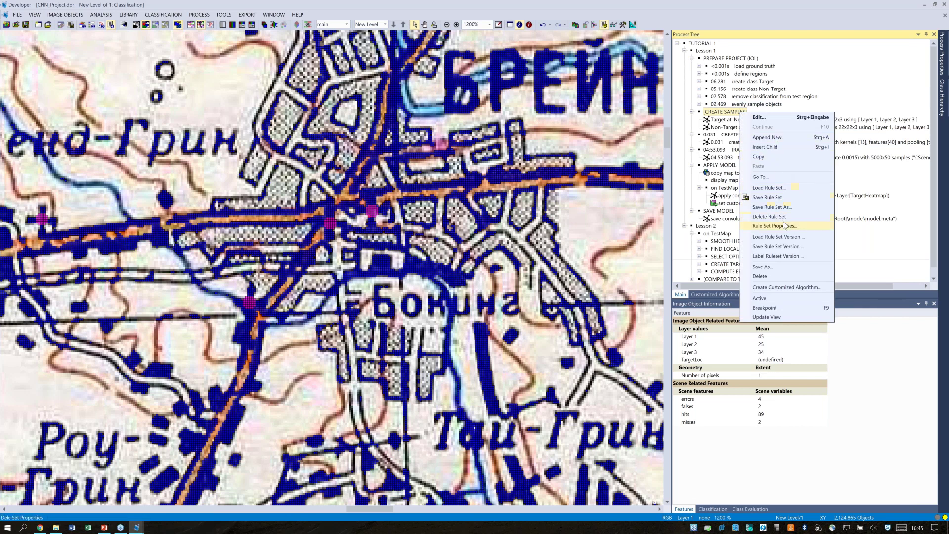
key(Escape)
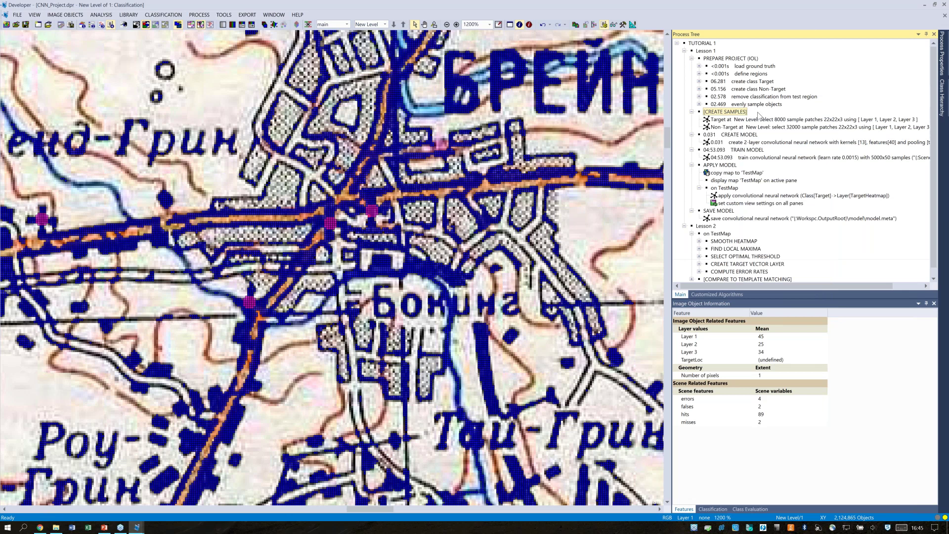
click(776, 122)
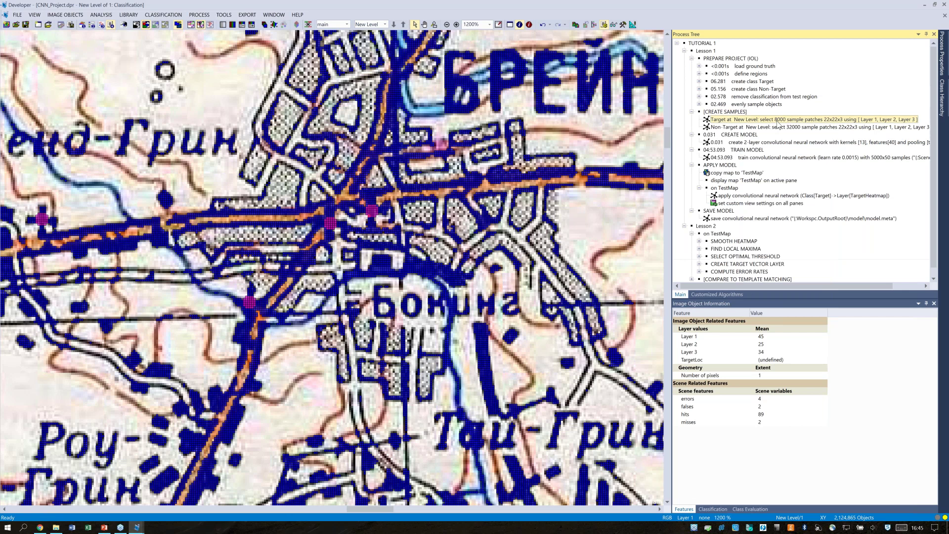
double_click(786, 121)
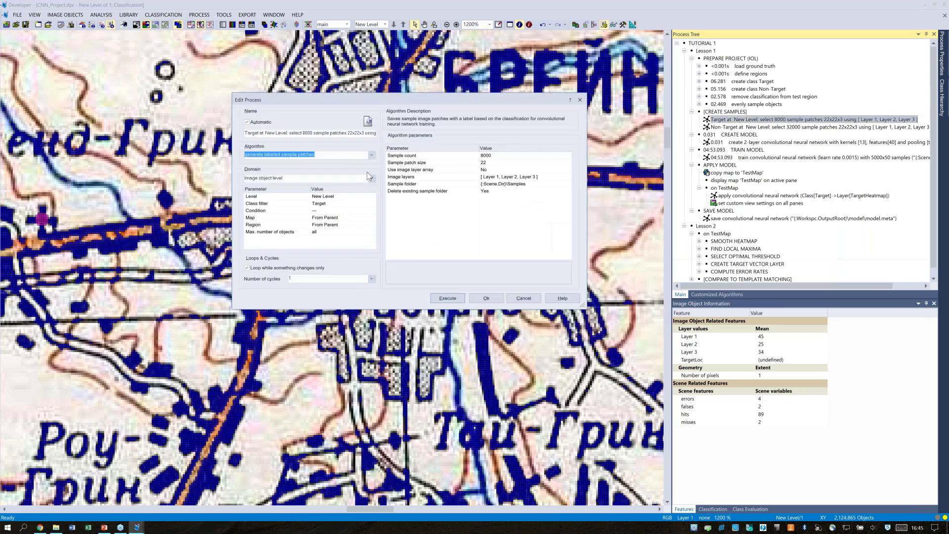
click(372, 156)
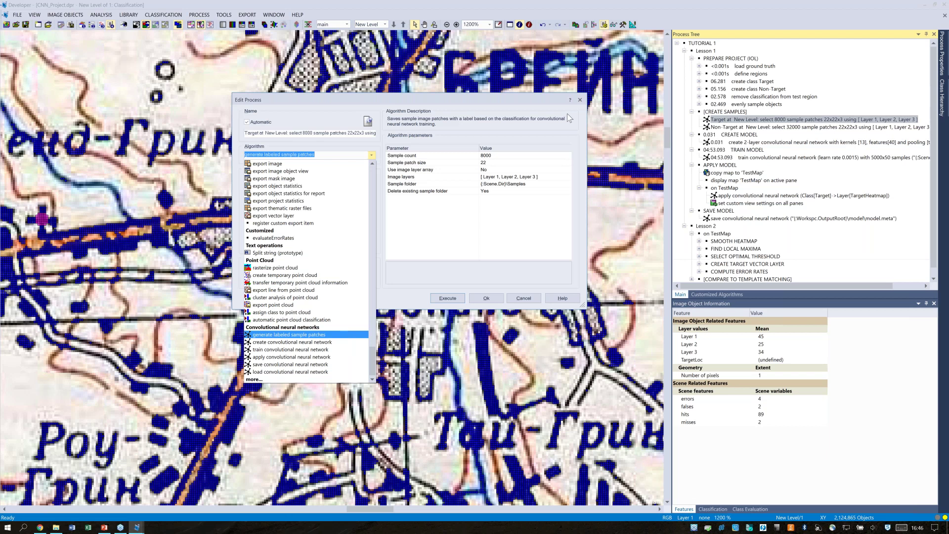
click(518, 99)
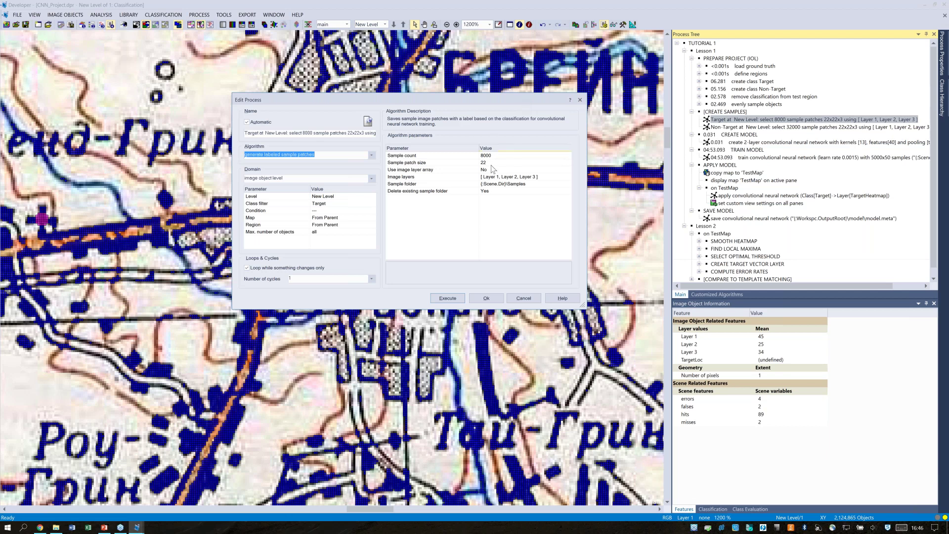
Check the sample patch size, image layers and sample folder of the Target sample process, then cancel the editing.
click(445, 165)
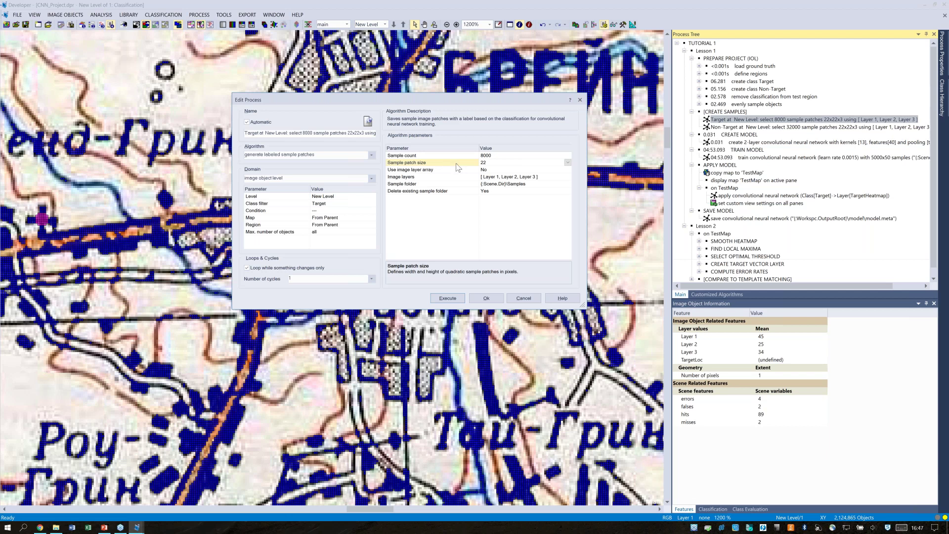
click(432, 178)
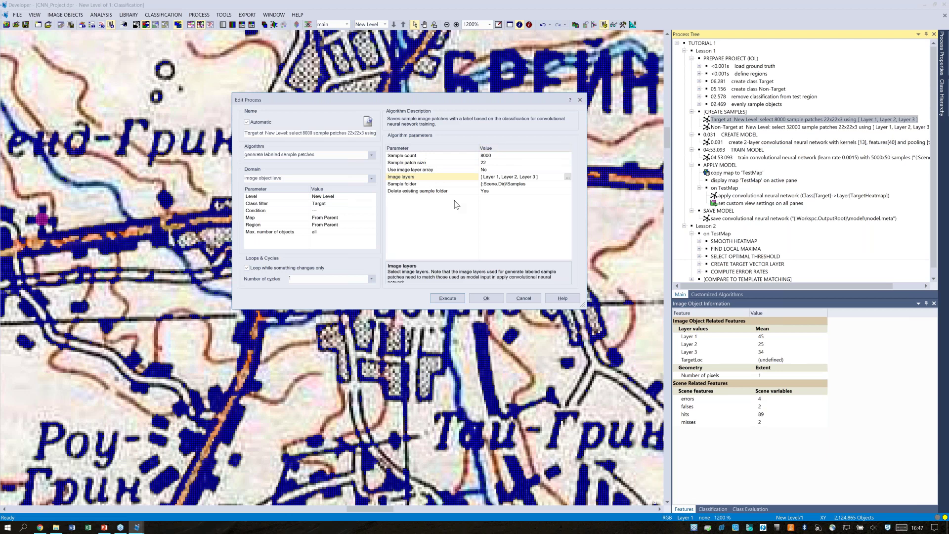
click(411, 186)
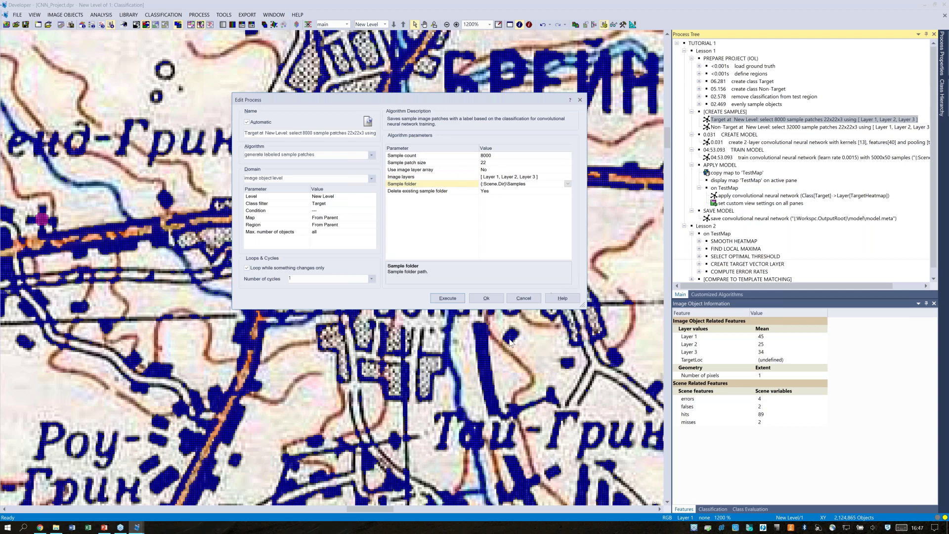
click(525, 299)
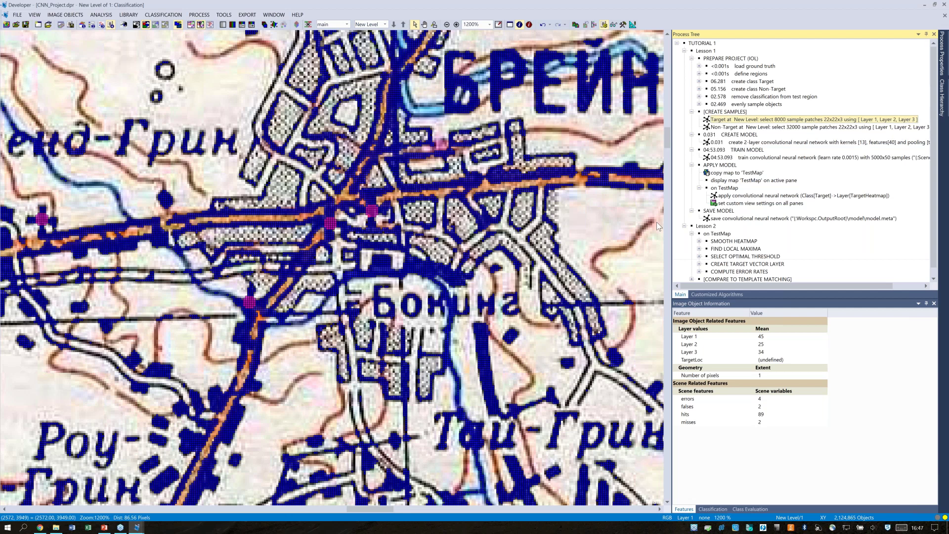
Open the Non-Target sample process, check its image layers parameter and cancel the editing.
click(758, 128)
double_click(758, 127)
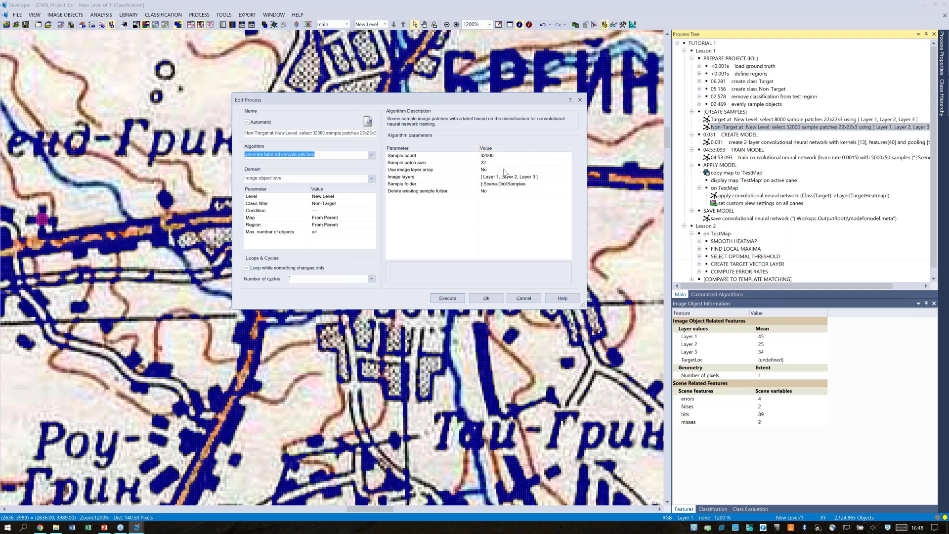
click(432, 179)
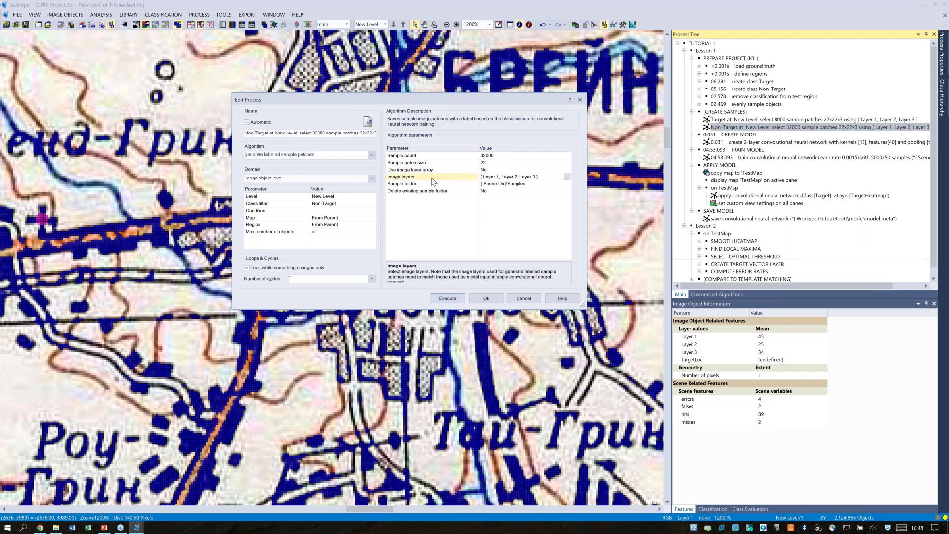
click(525, 298)
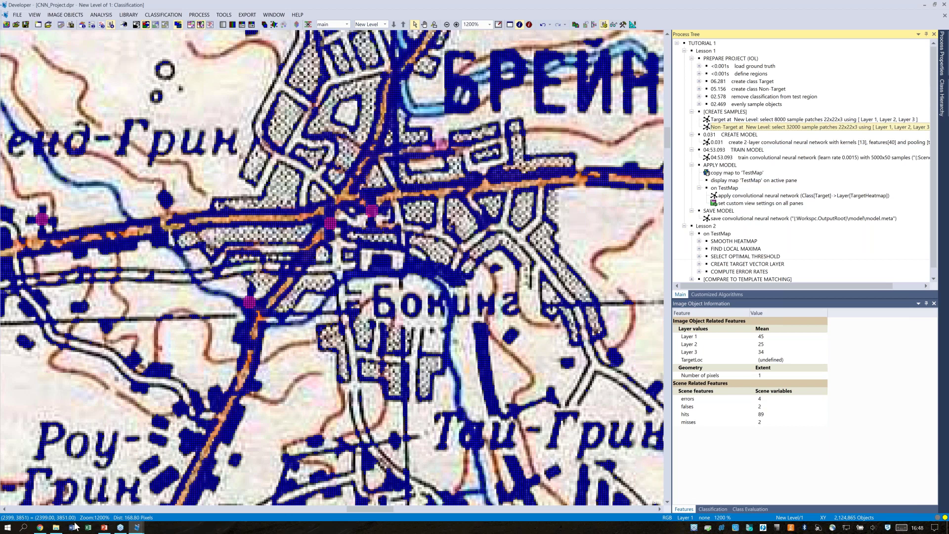
Switch to File Explorer, open subfolder 0 of the tutorial's Samples folder and examine the sample patch images.
click(56, 528)
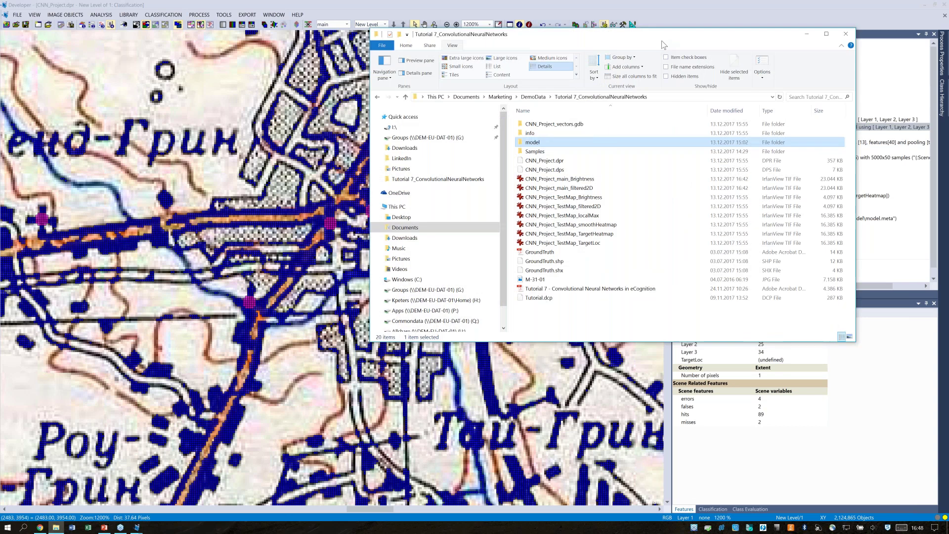
drag(664, 44, 485, 72)
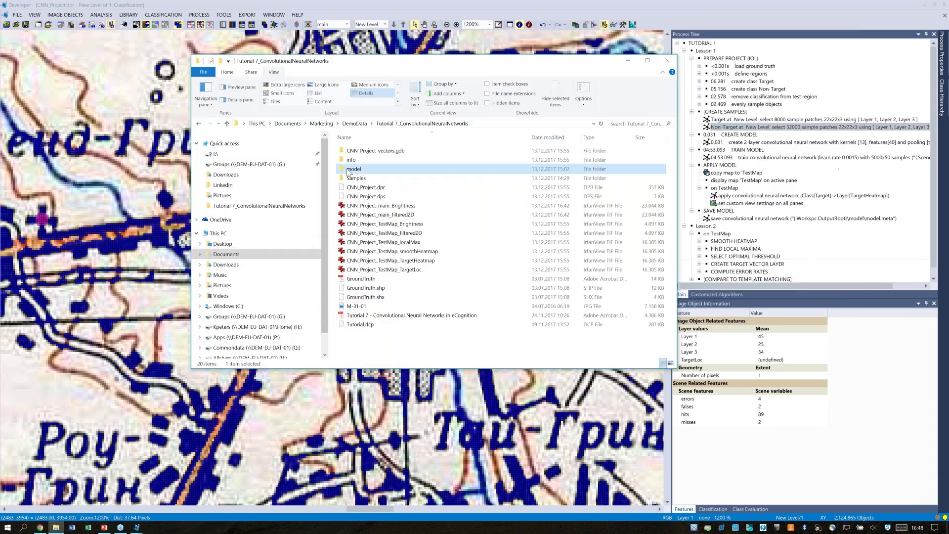
double_click(354, 178)
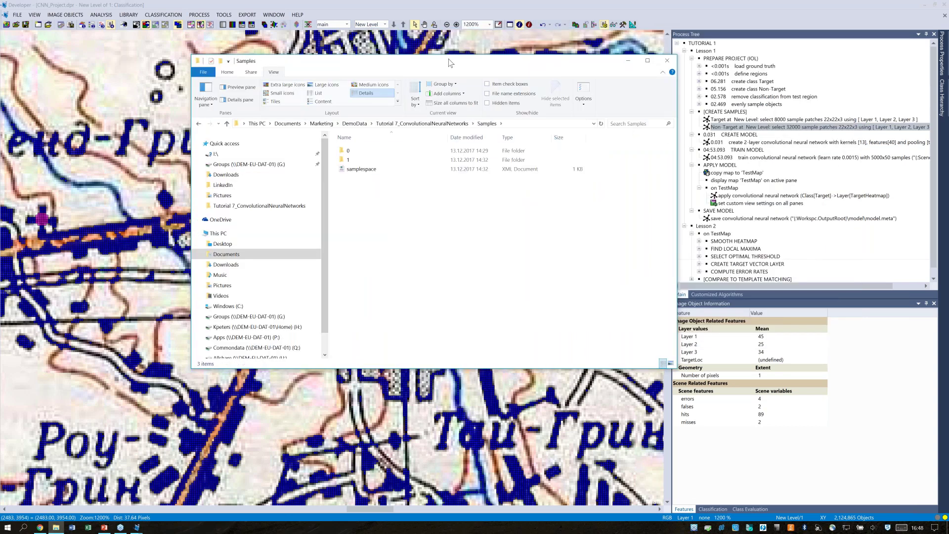
drag(450, 65, 443, 82)
double_click(366, 162)
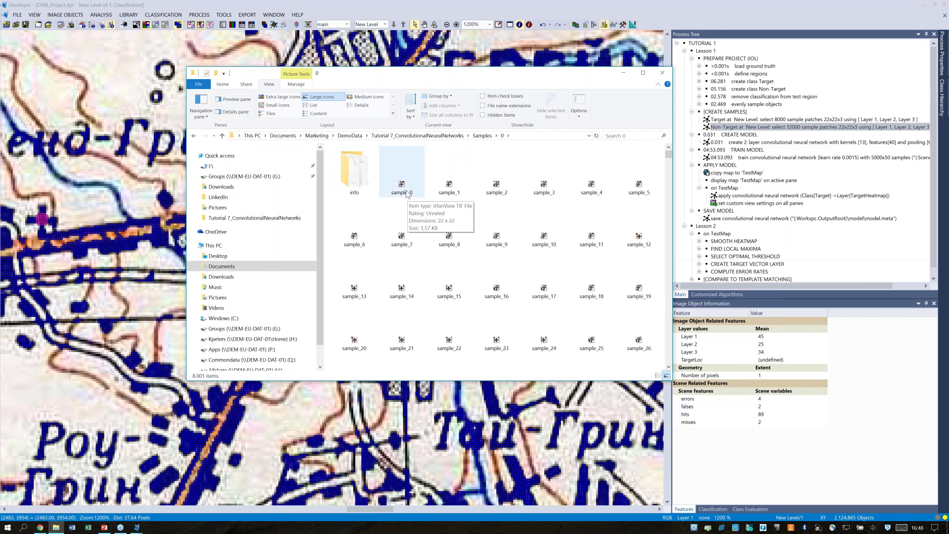
click(449, 192)
click(502, 196)
click(549, 196)
click(589, 197)
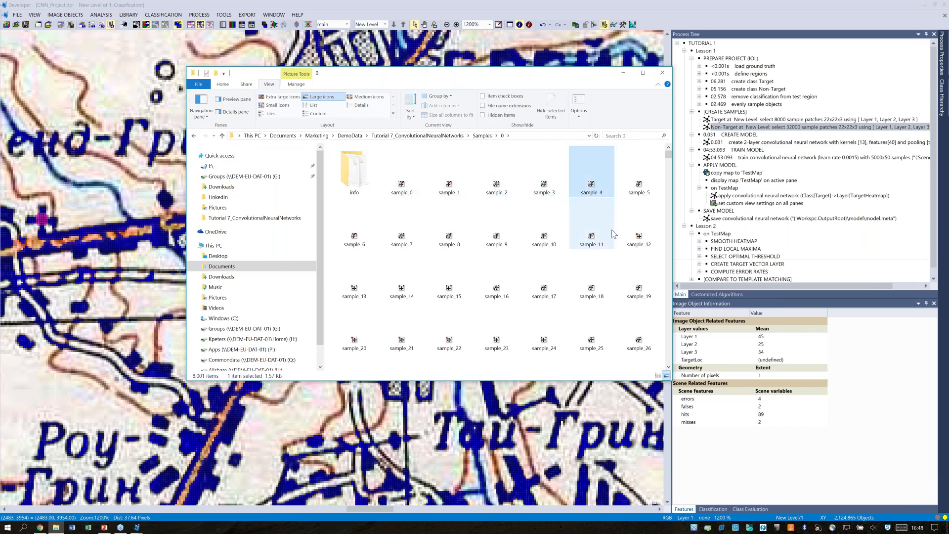
scroll(672, 168, down, 5)
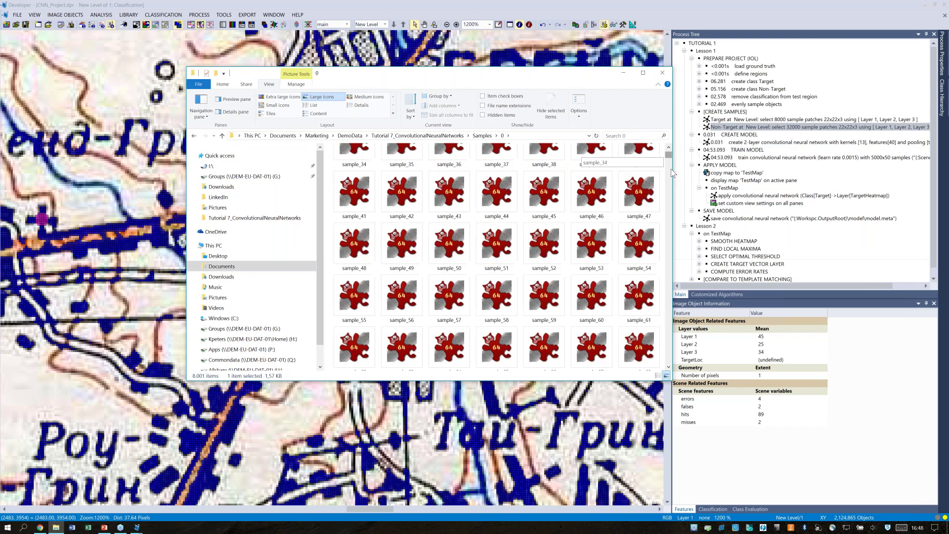
scroll(672, 168, down, 20)
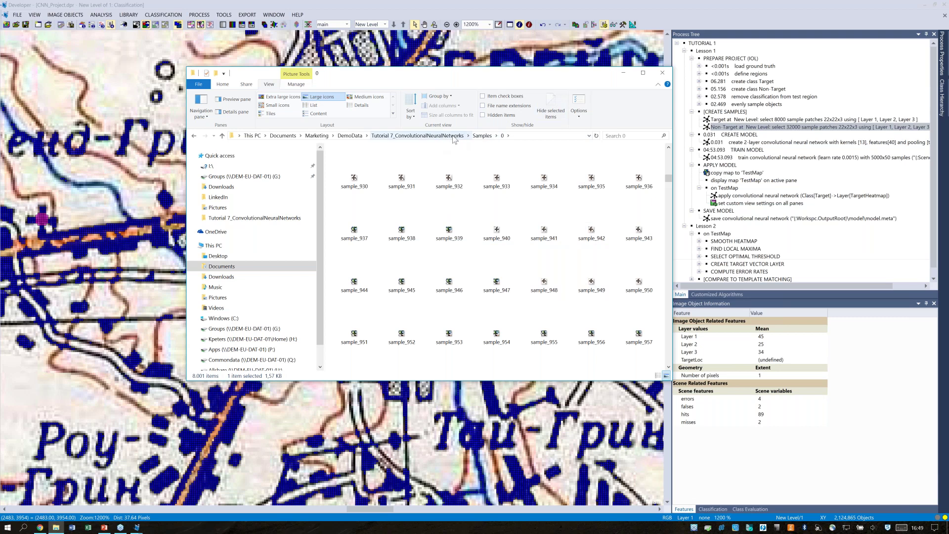
Examine the sample patch images in subfolder 1 of the Samples folder and return to eCognition Developer.
click(482, 135)
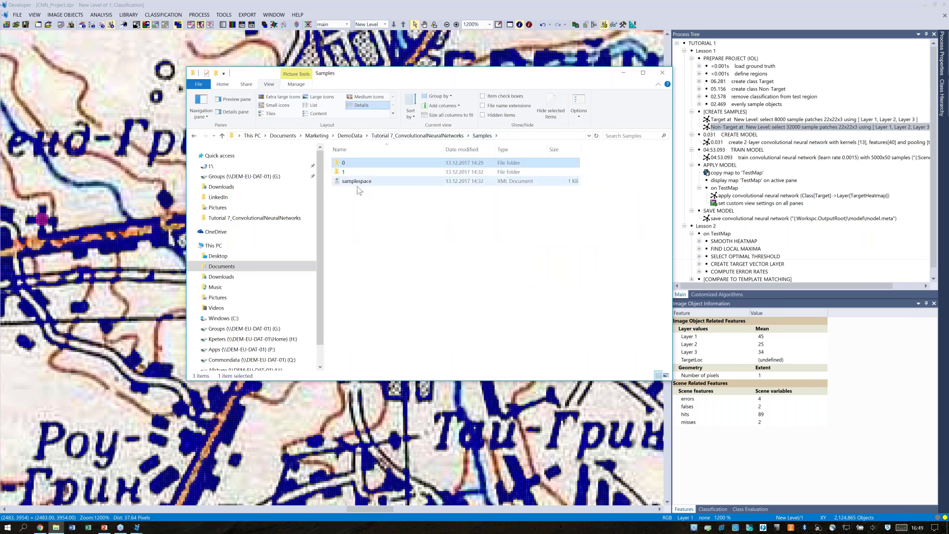
double_click(351, 173)
click(402, 180)
click(464, 192)
click(500, 194)
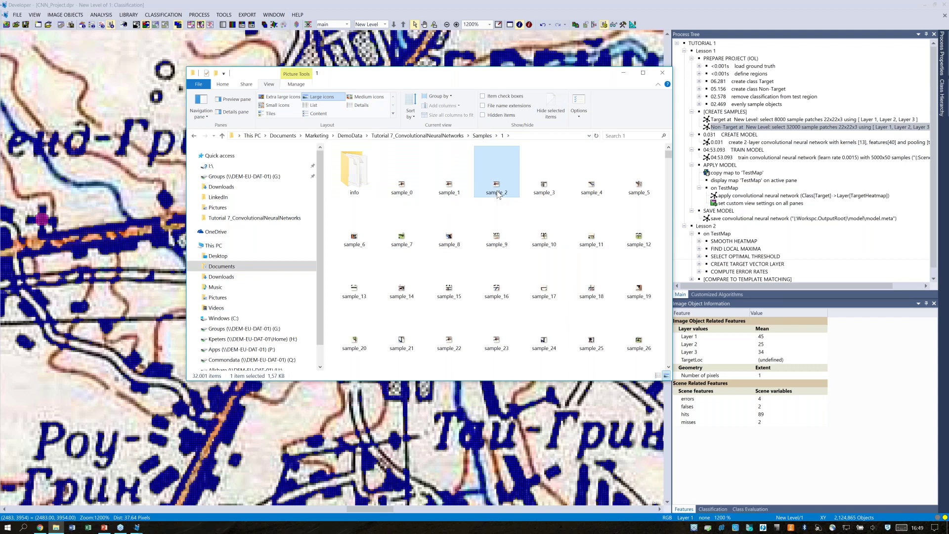
click(548, 193)
click(599, 193)
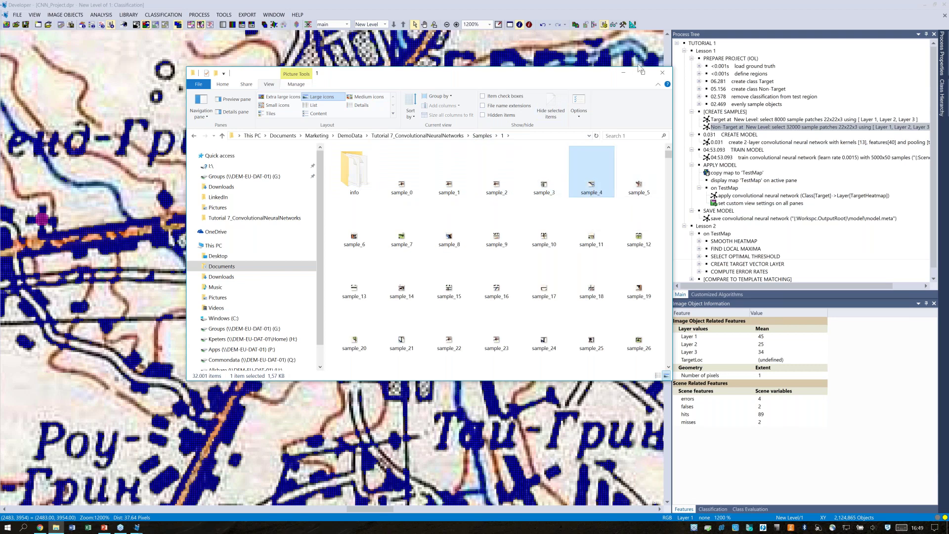
click(634, 1)
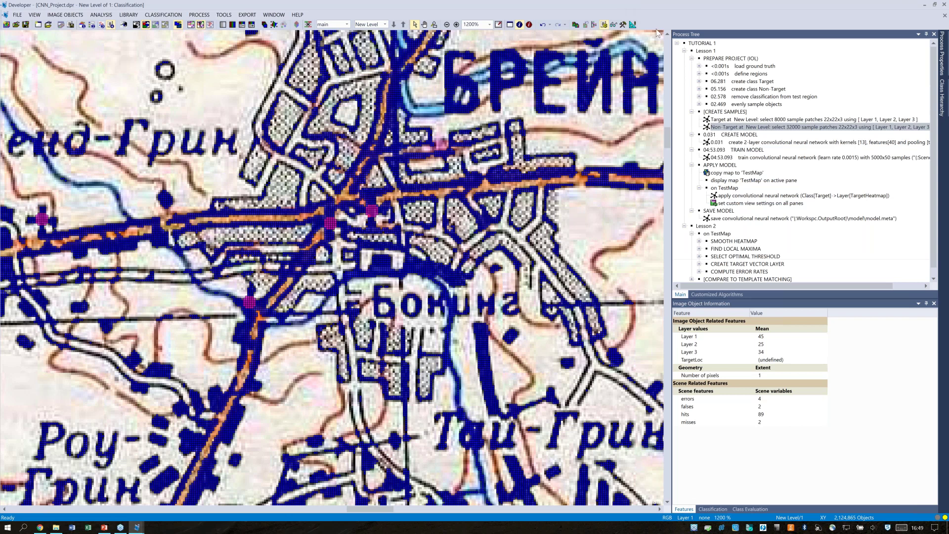
Open the create convolutional neural network process, review its input, output and hidden layer parameters, and cancel the editing.
click(819, 143)
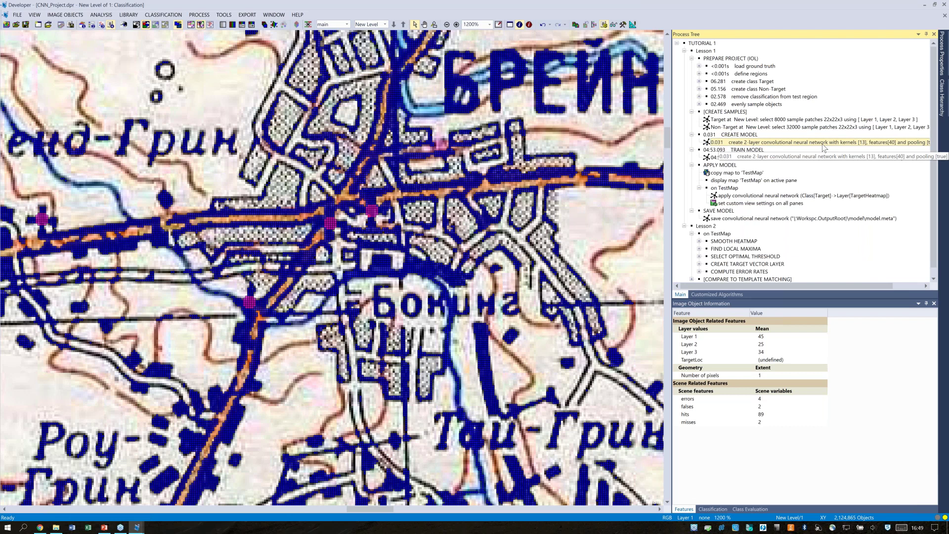
double_click(824, 143)
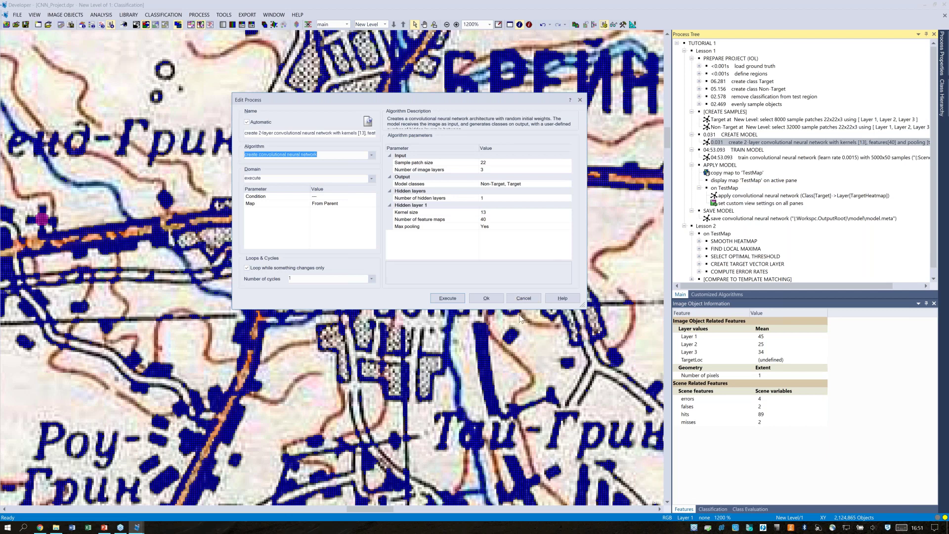
click(523, 299)
click(525, 299)
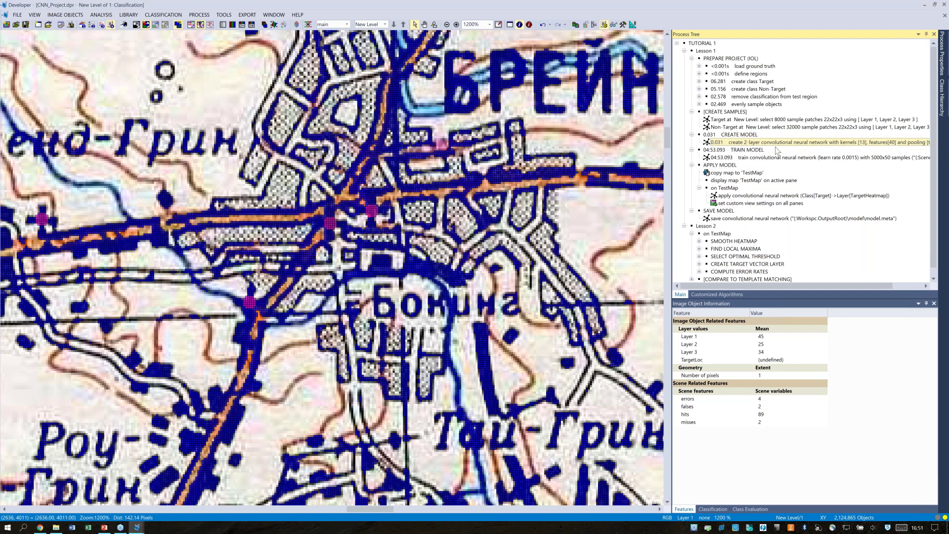
Review the sample folder and training parameters of the train convolutional neural network process, close it and fit the whole map into view.
click(744, 149)
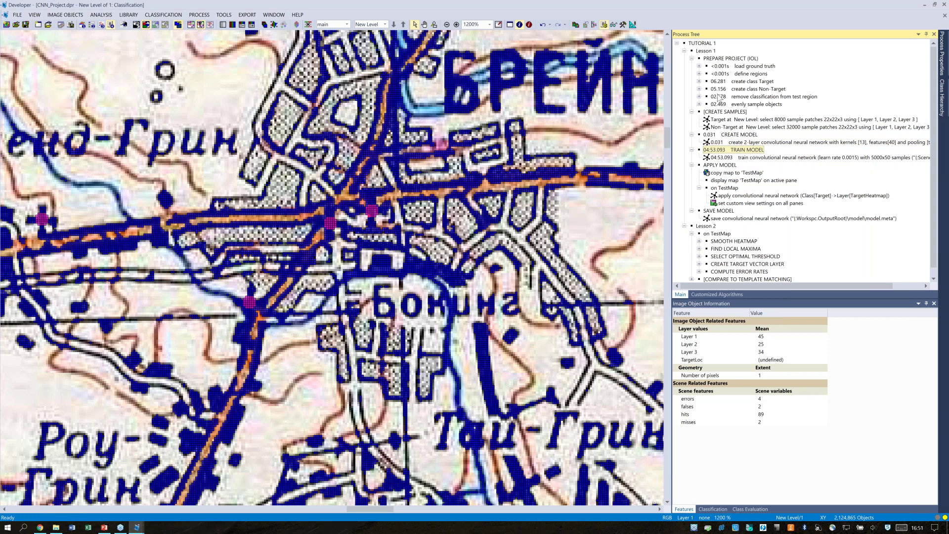
click(744, 158)
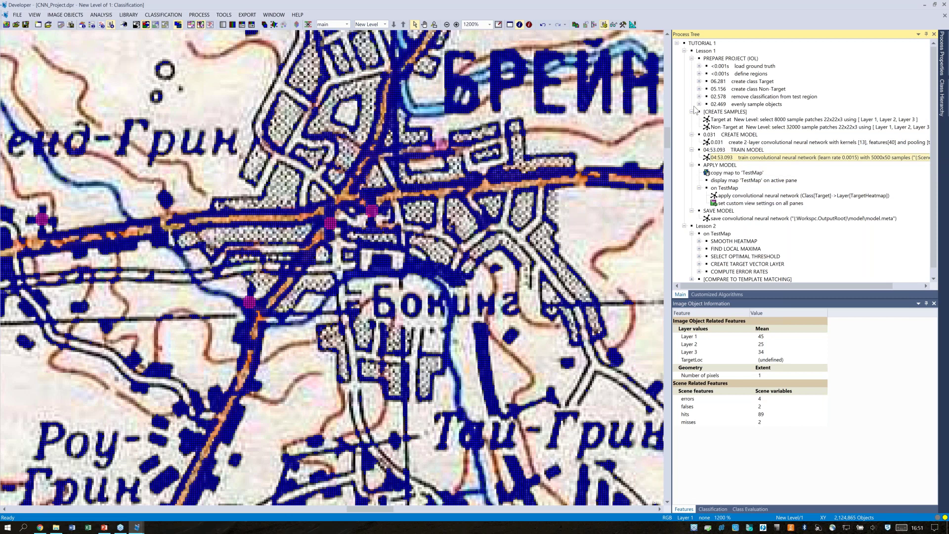
double_click(771, 158)
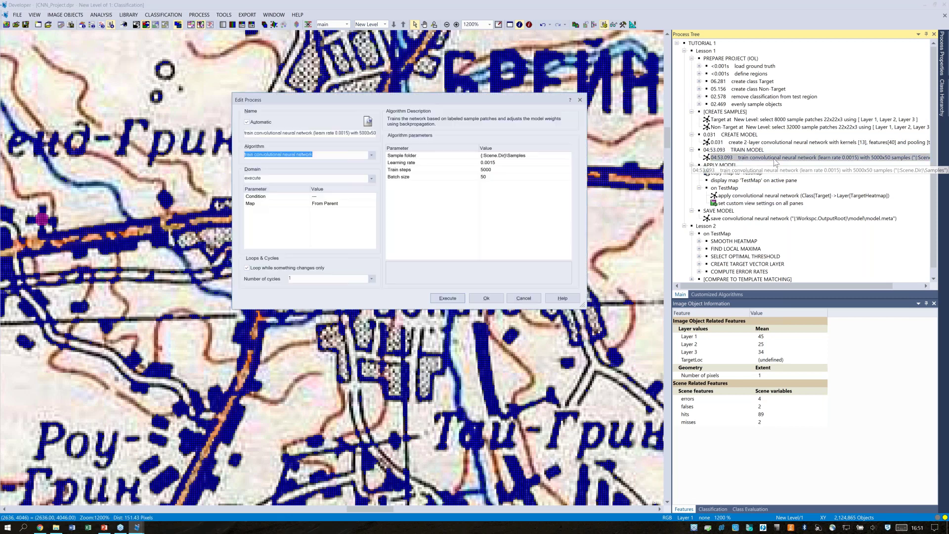
drag(490, 99, 556, 94)
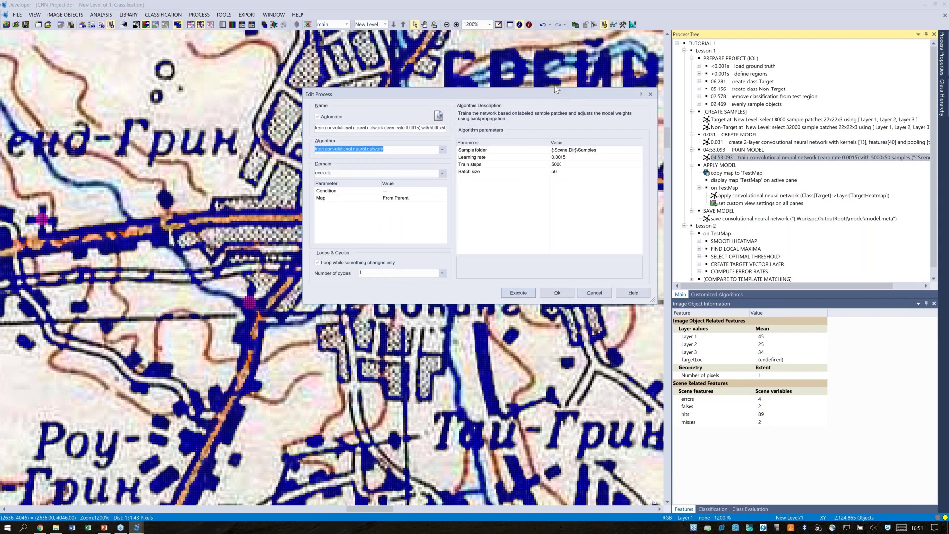
click(507, 151)
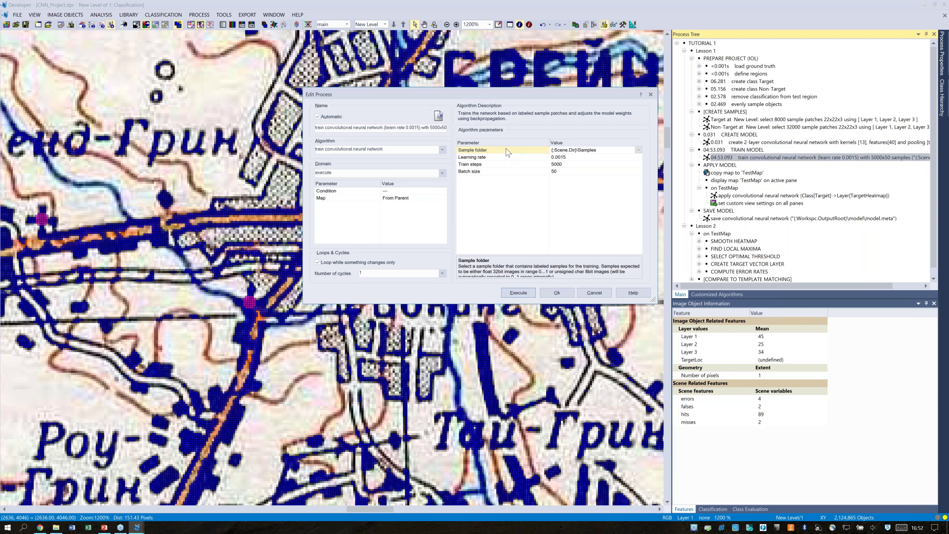
drag(588, 94, 573, 89)
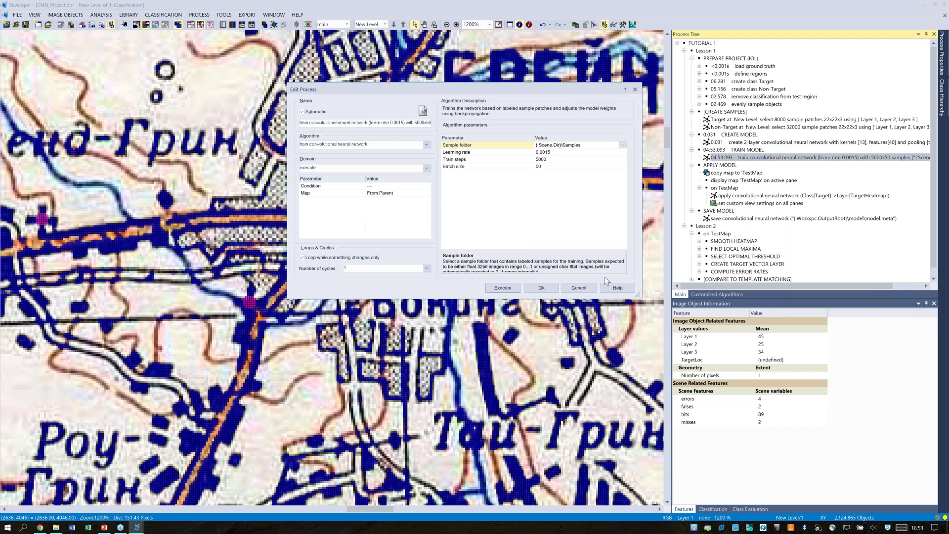
click(547, 289)
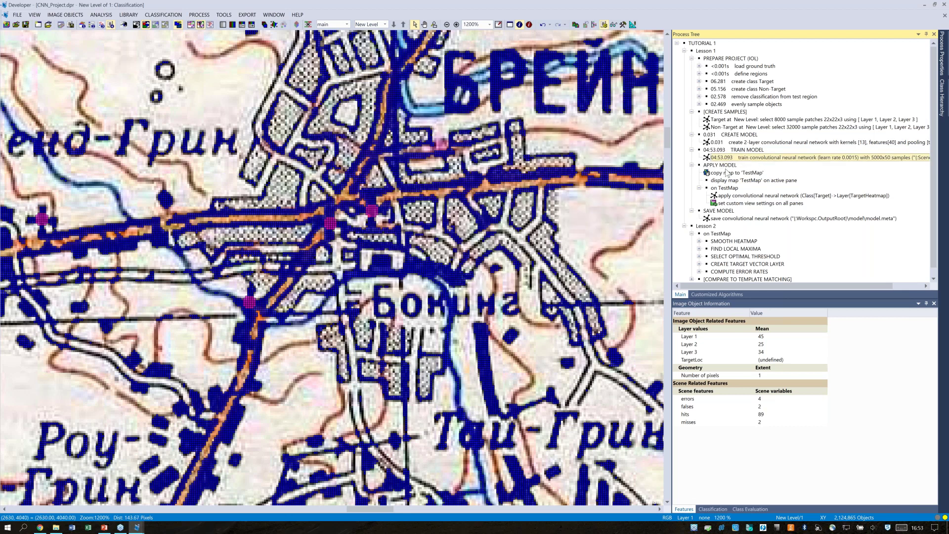
click(499, 24)
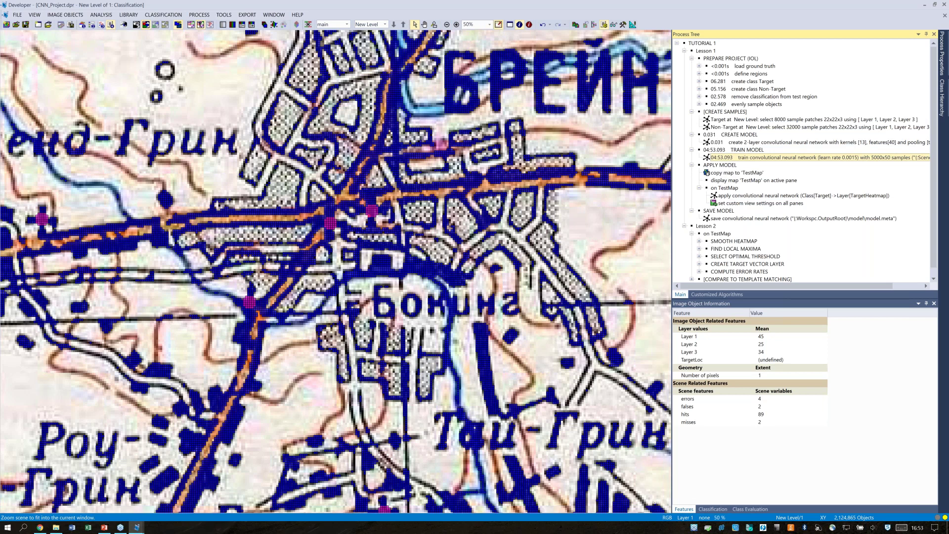
Review the parameters of the apply convolutional neural network process, close it unchanged, and execute the APPLY MODEL sequence.
key(Down)
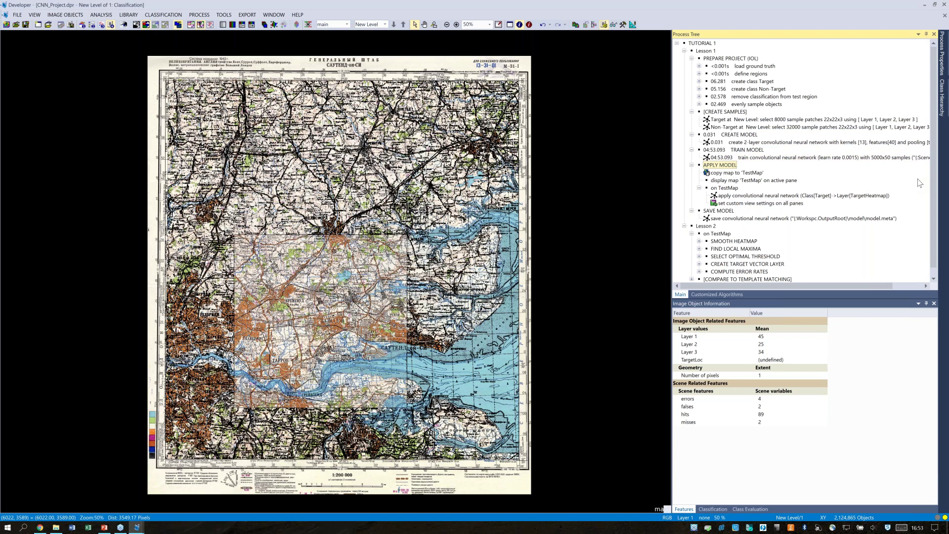
click(816, 196)
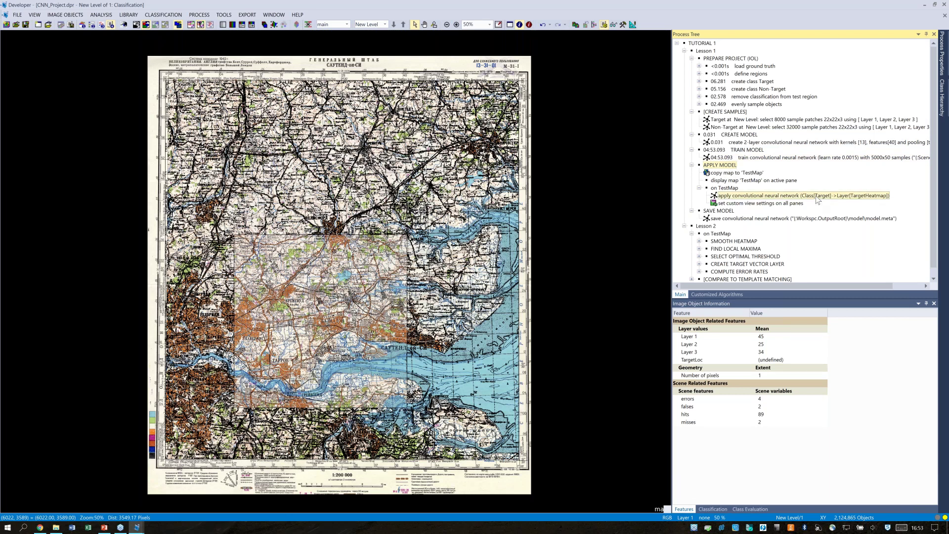
double_click(816, 196)
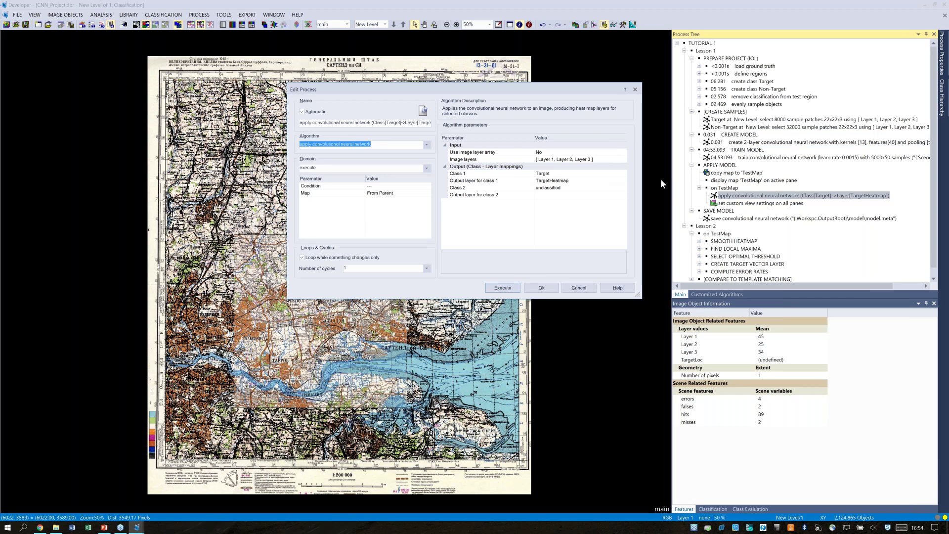
click(635, 90)
right_click(727, 169)
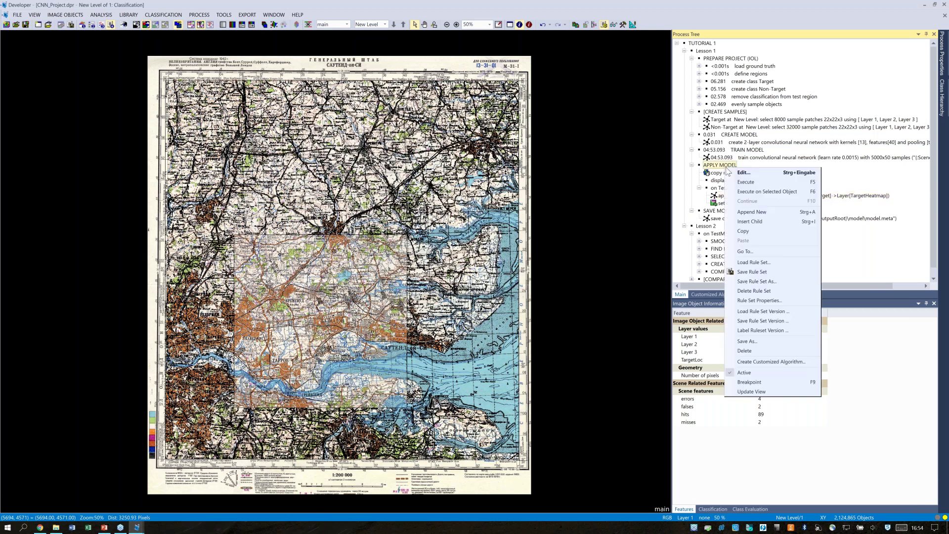
click(752, 182)
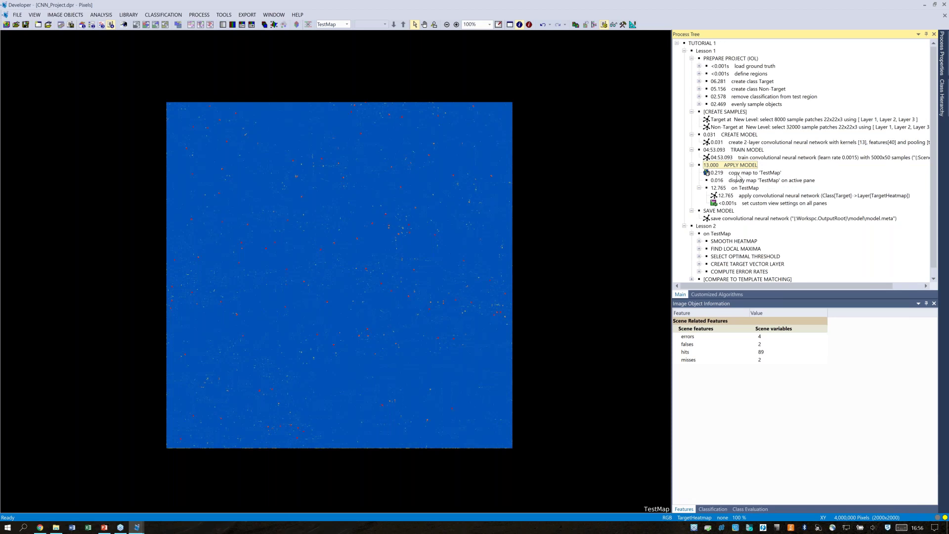
Split the viewer vertically, set it to swipe view and show the RGB map image beside the target heatmap.
click(275, 15)
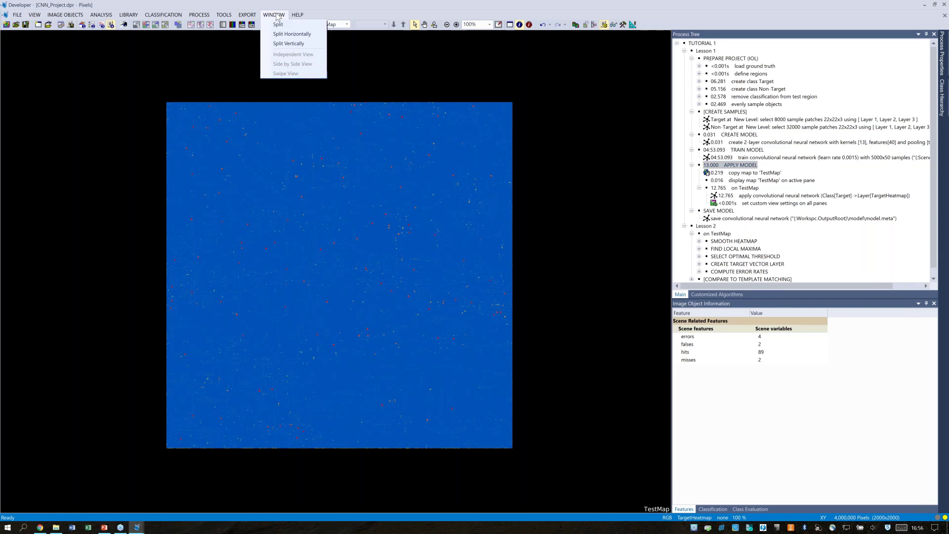
click(290, 44)
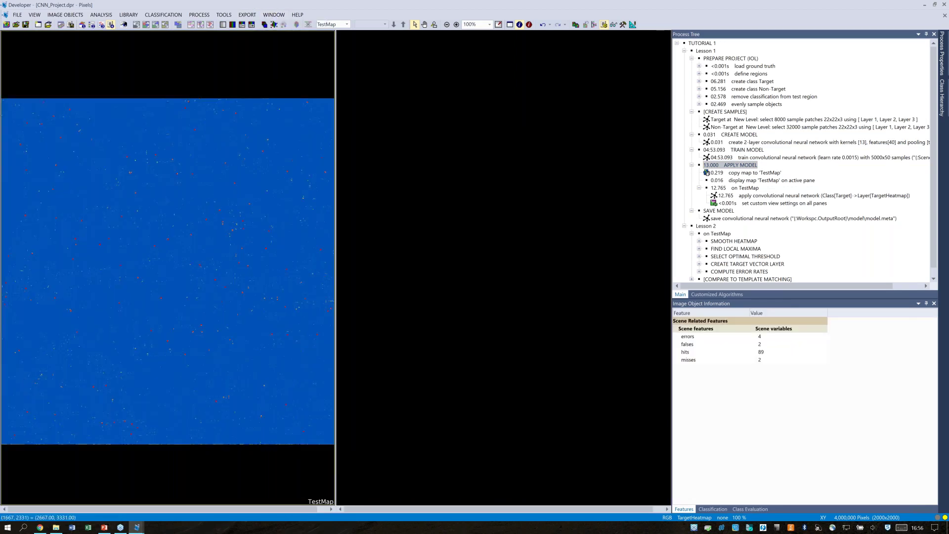
click(274, 15)
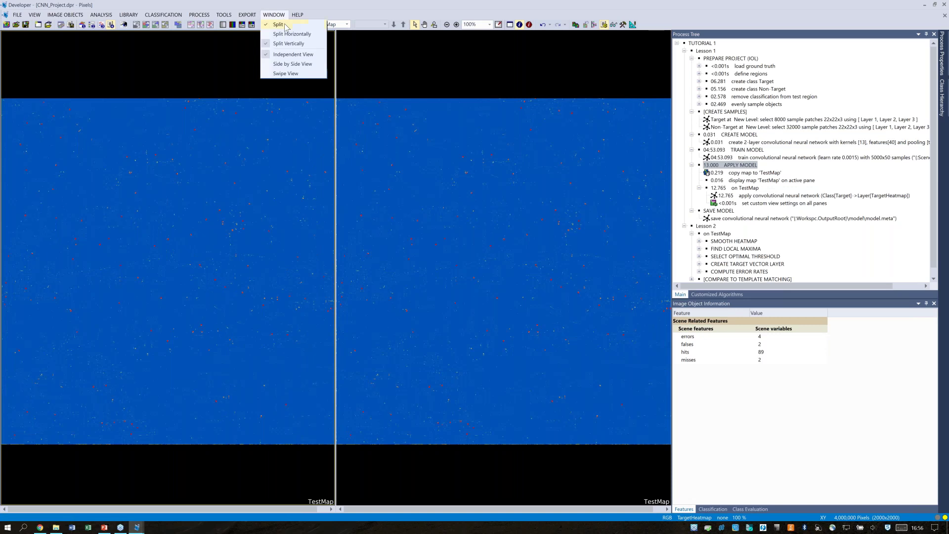
click(291, 74)
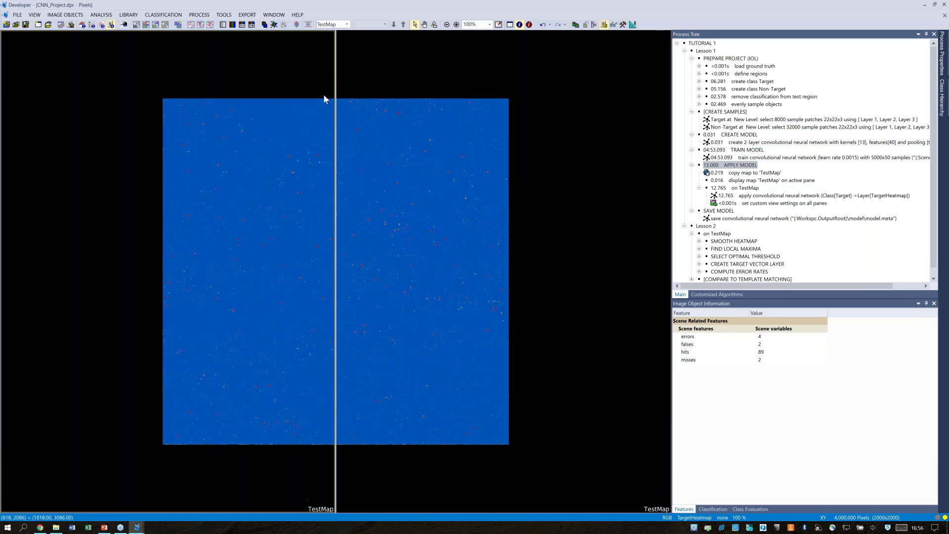
click(232, 24)
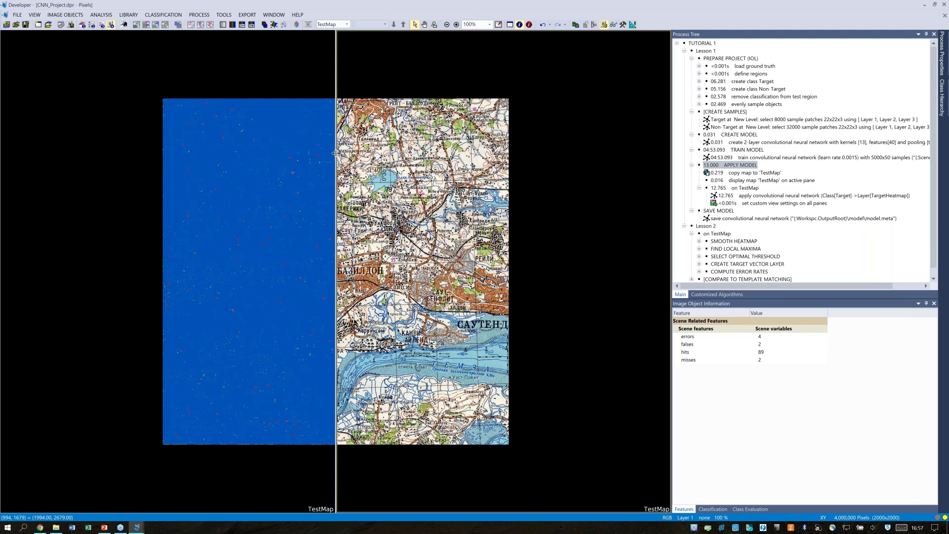
Swipe the heatmap across the map image, inspect its hot spots at 400% zoom and fit the whole scene back into view.
drag(335, 152, 405, 160)
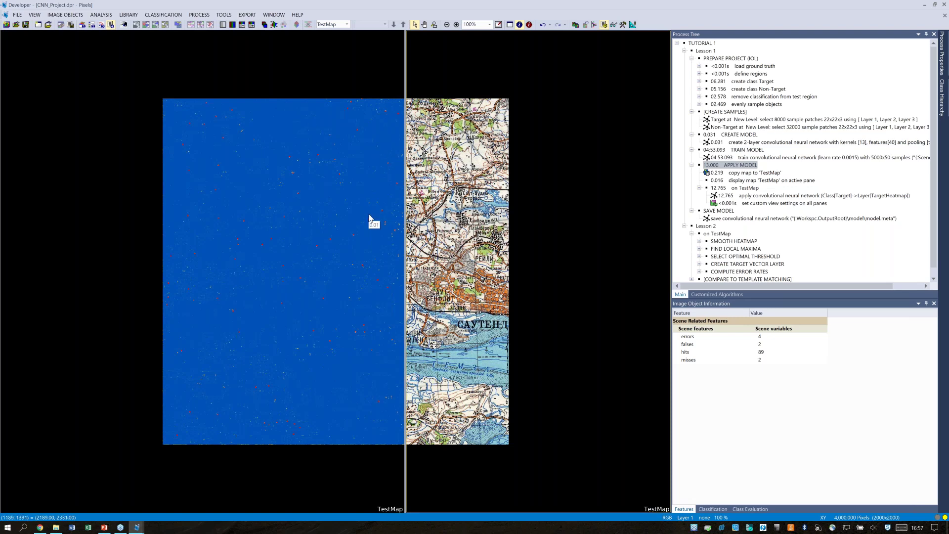
scroll(369, 213, up, 1)
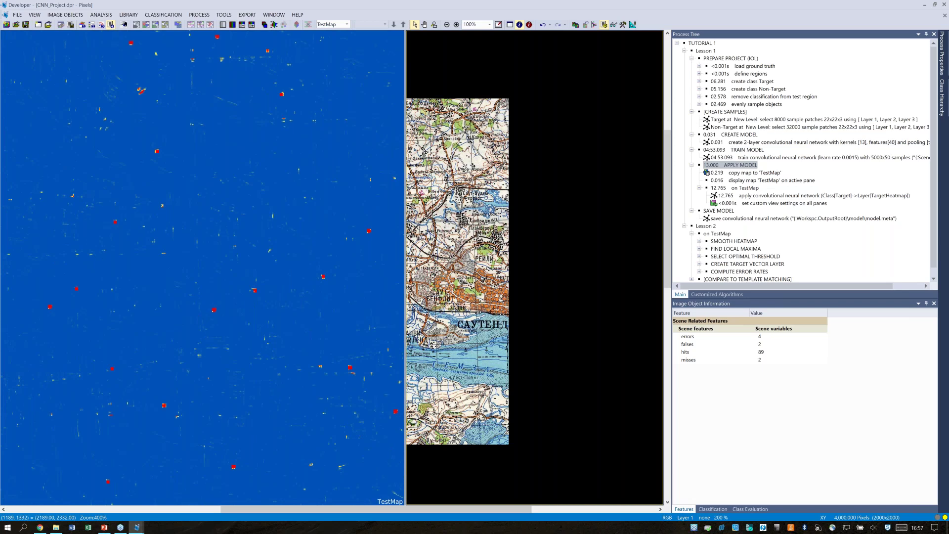
drag(409, 255, 607, 272)
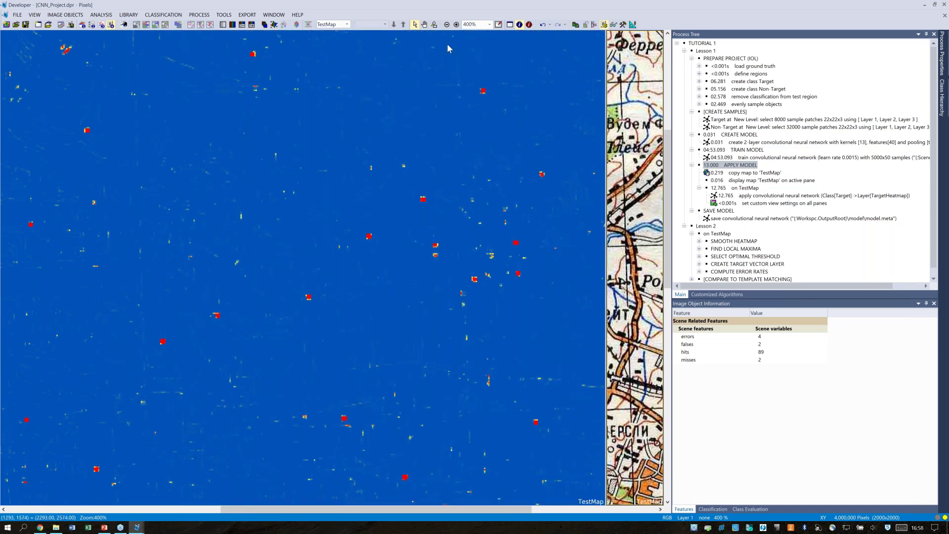
click(501, 27)
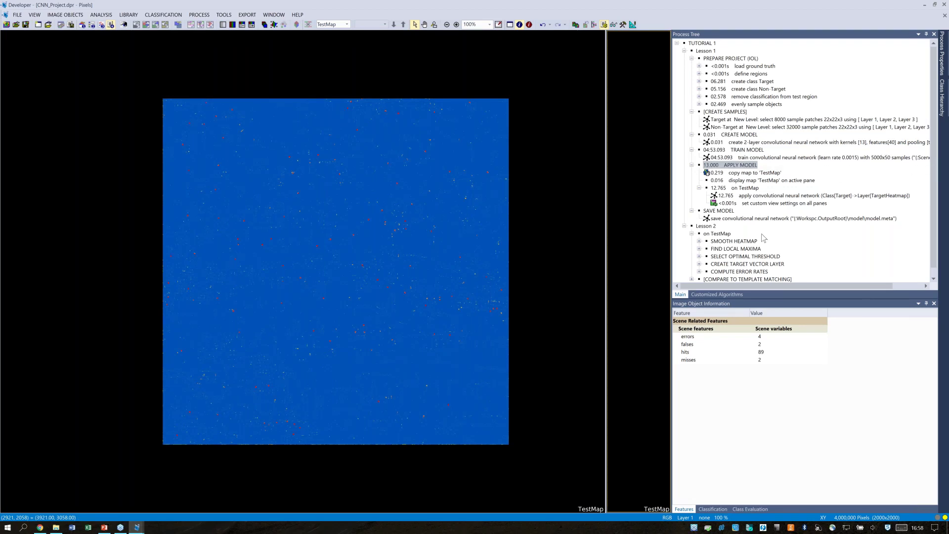
Open the save convolutional neural network process, review its meta graph and index file paths, and execute it.
click(727, 219)
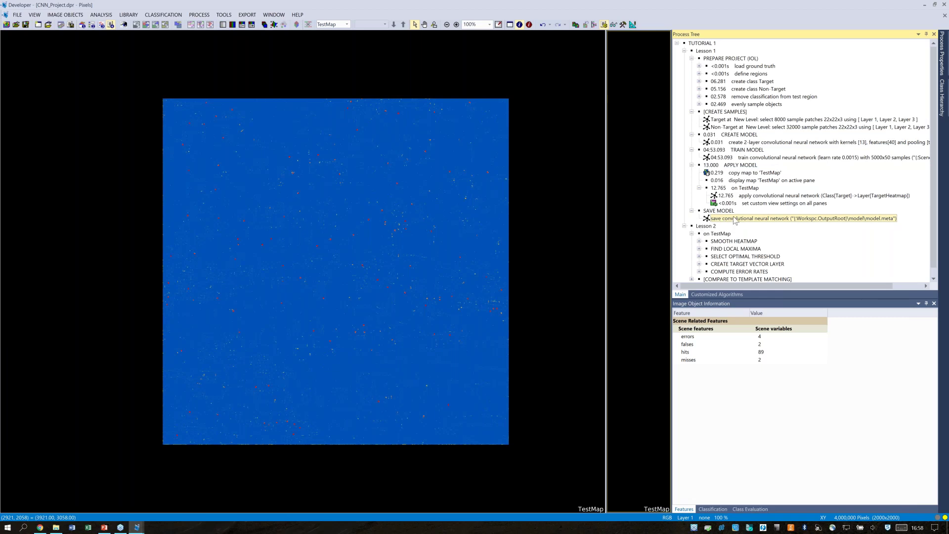
double_click(736, 220)
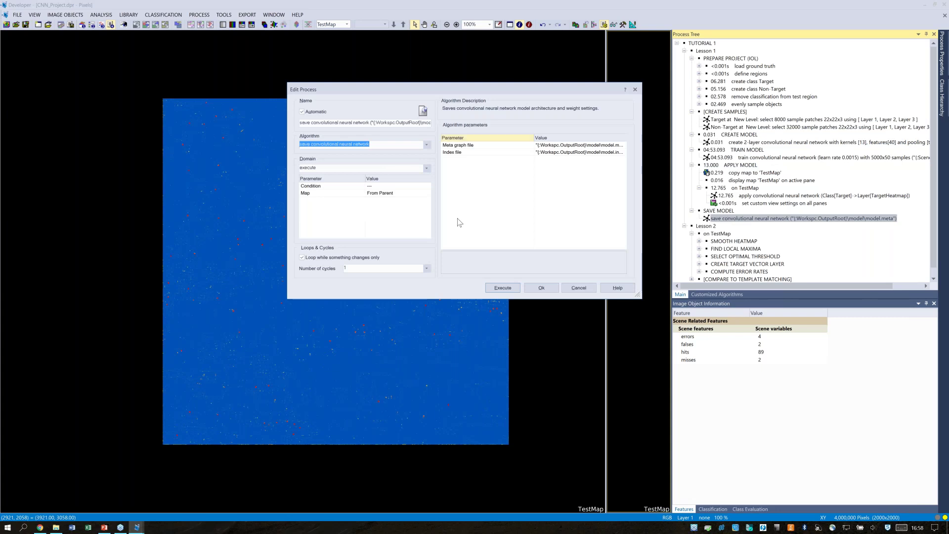
click(502, 288)
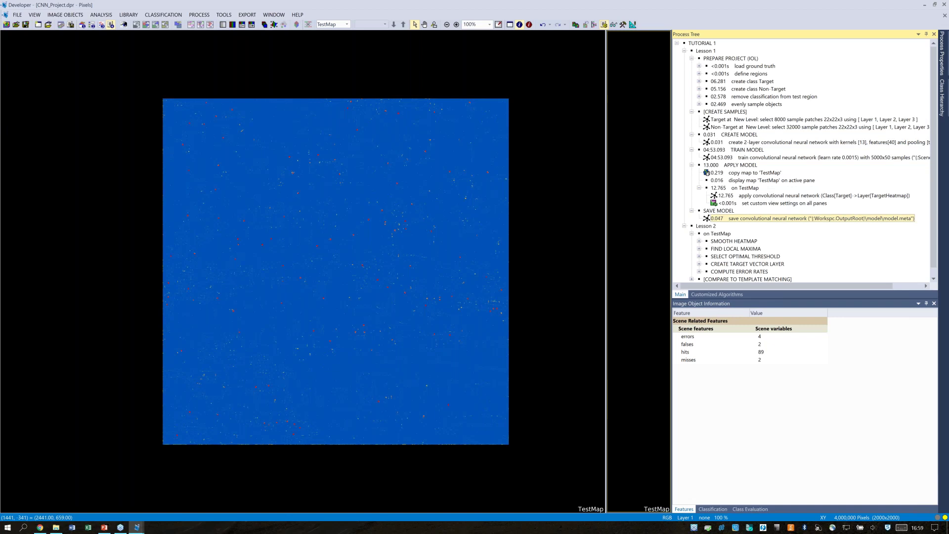
Switch to File Explorer, examine the saved files in the tutorial's model folder and return to eCognition Developer.
click(55, 529)
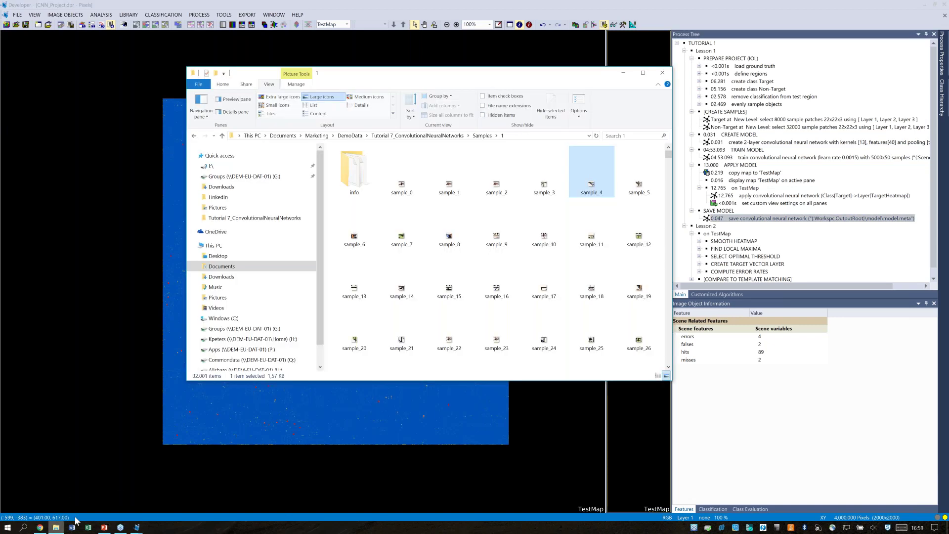
click(417, 135)
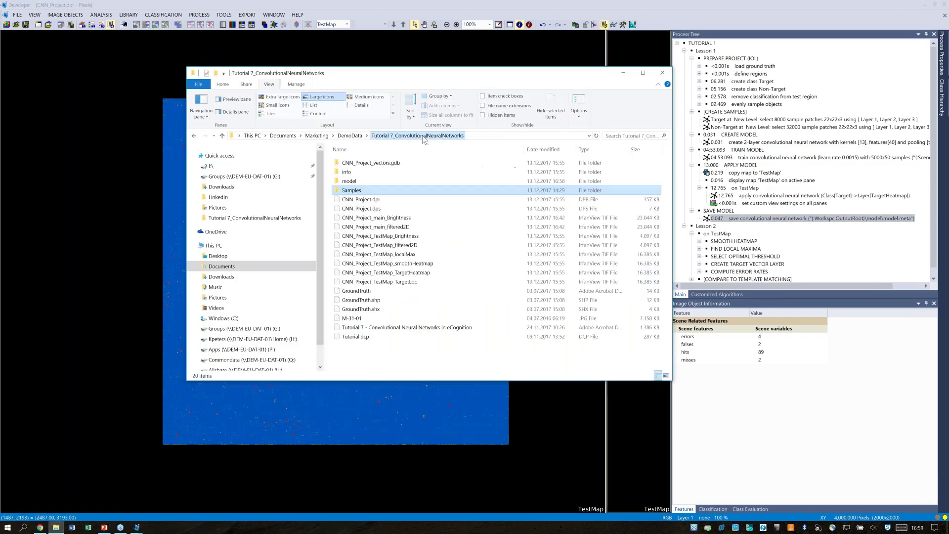
double_click(363, 180)
key(Down)
key(Down)
key(Down)
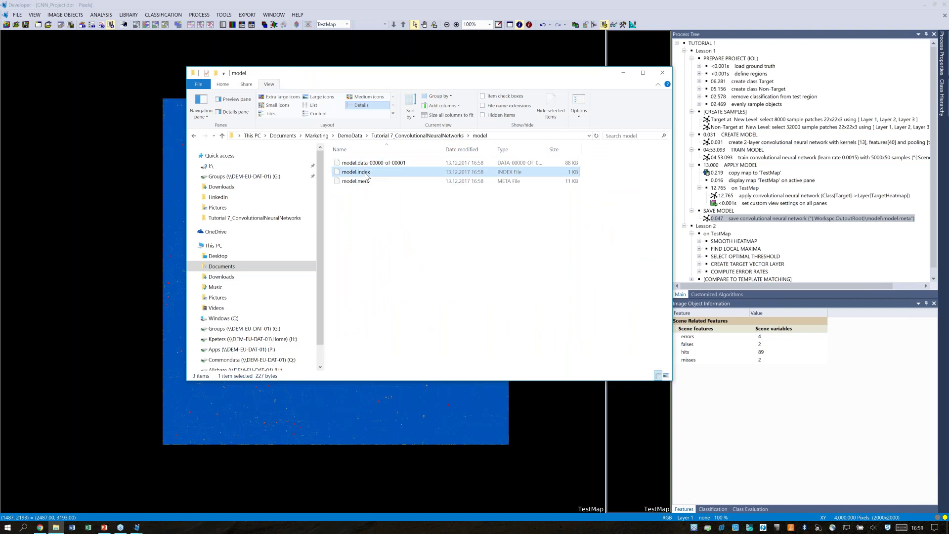
key(Up)
key(Up)
key(Down)
key(Down)
key(Up)
key(Up)
key(Down)
key(Down)
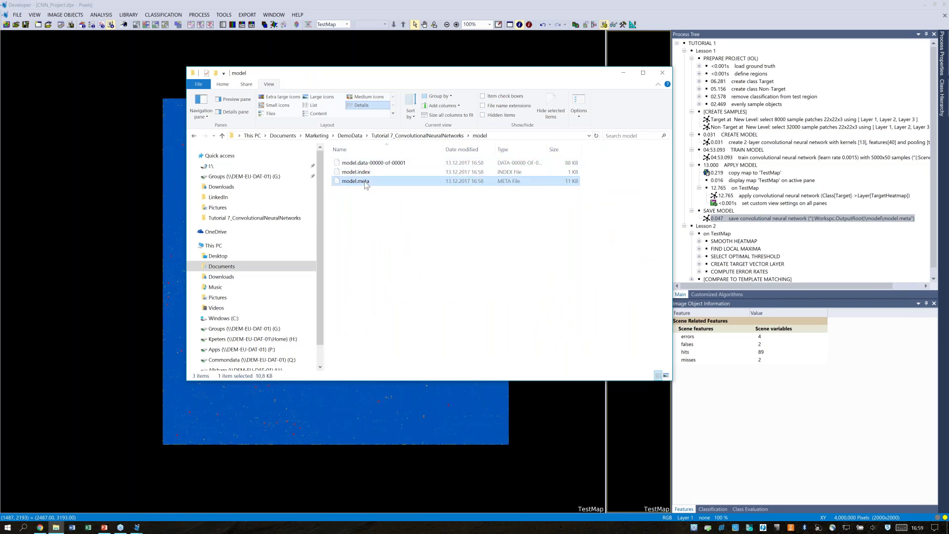
click(643, 11)
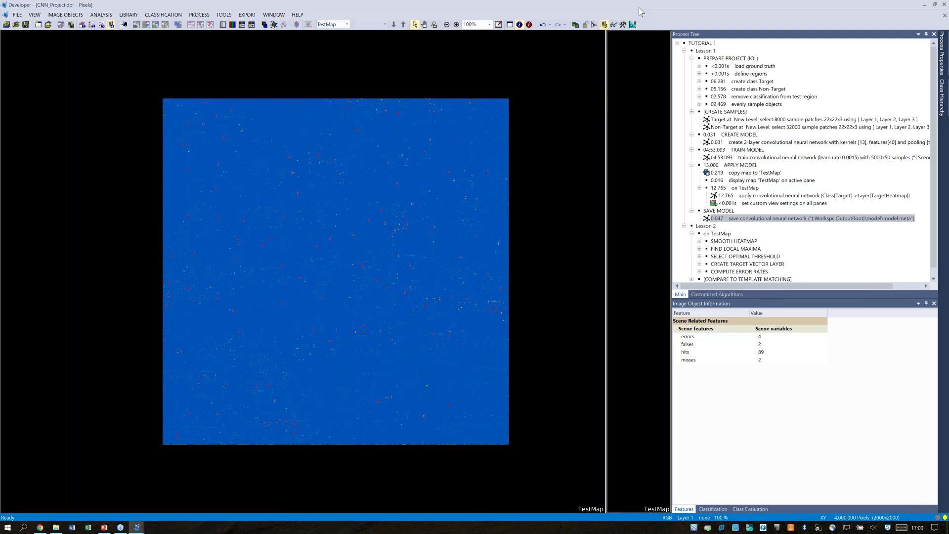
Collapse PREPARE PROJECT and the whole Lesson 1 branch of the process tree.
key(ctrl+z)
click(692, 59)
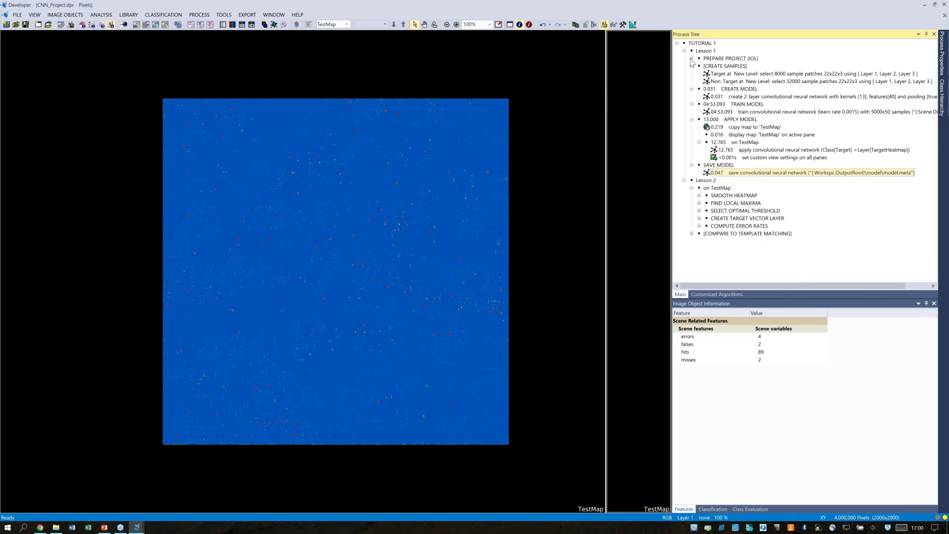
click(685, 51)
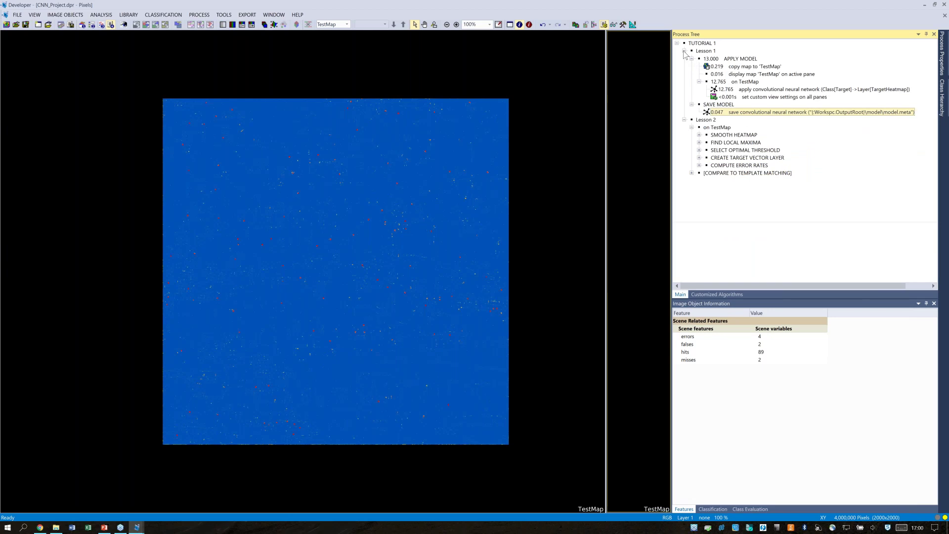
click(685, 51)
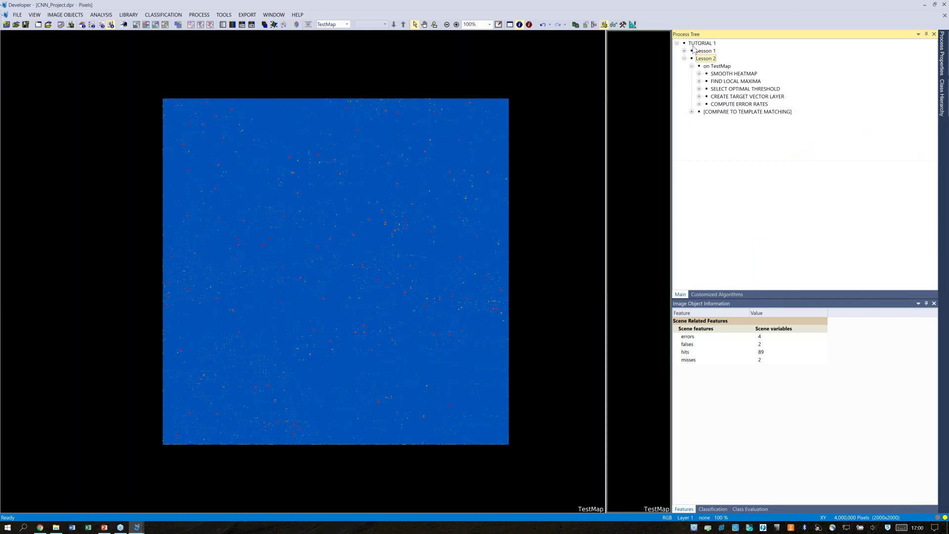
Execute the complete on TestMap sequence of Lesson 2.
click(717, 68)
right_click(713, 70)
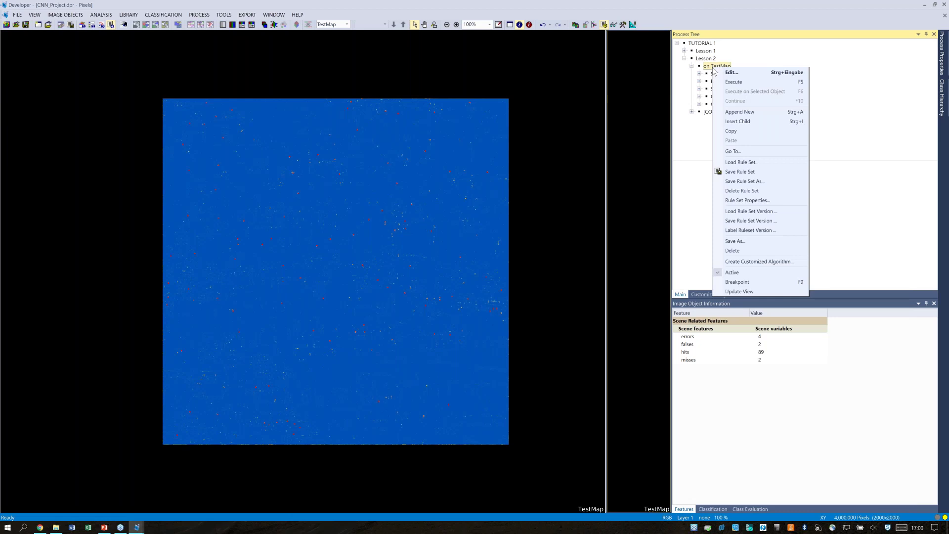
click(734, 82)
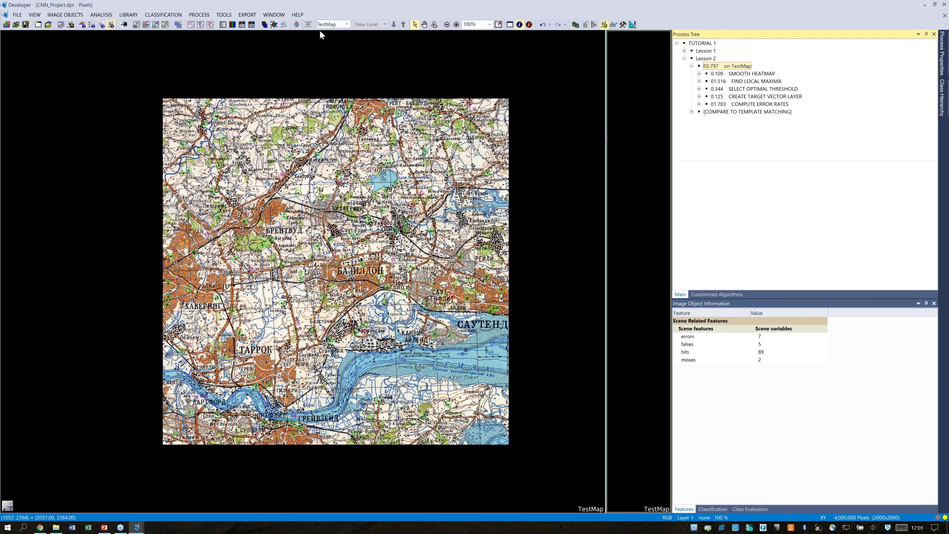
Turn off the split view and examine the circled target detections on the map at 800% zoom.
click(435, 25)
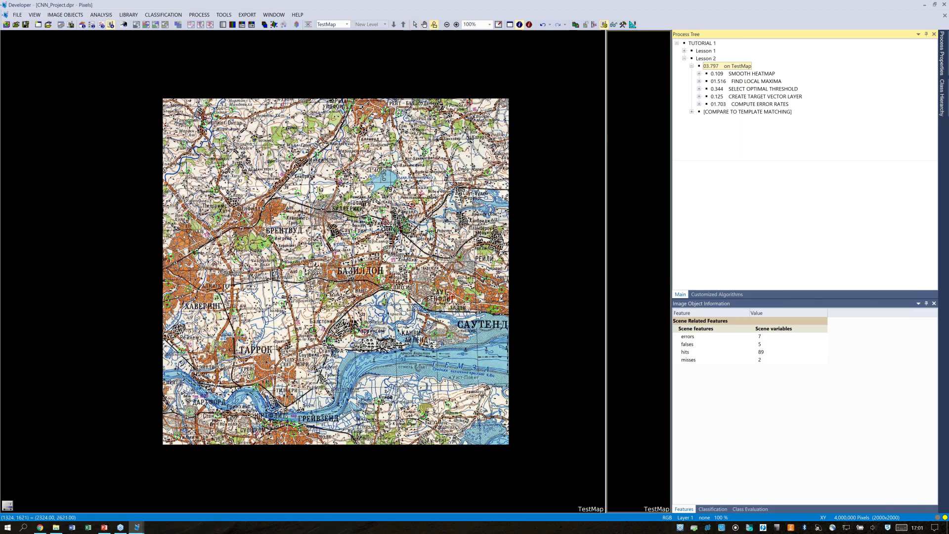
click(274, 15)
click(277, 22)
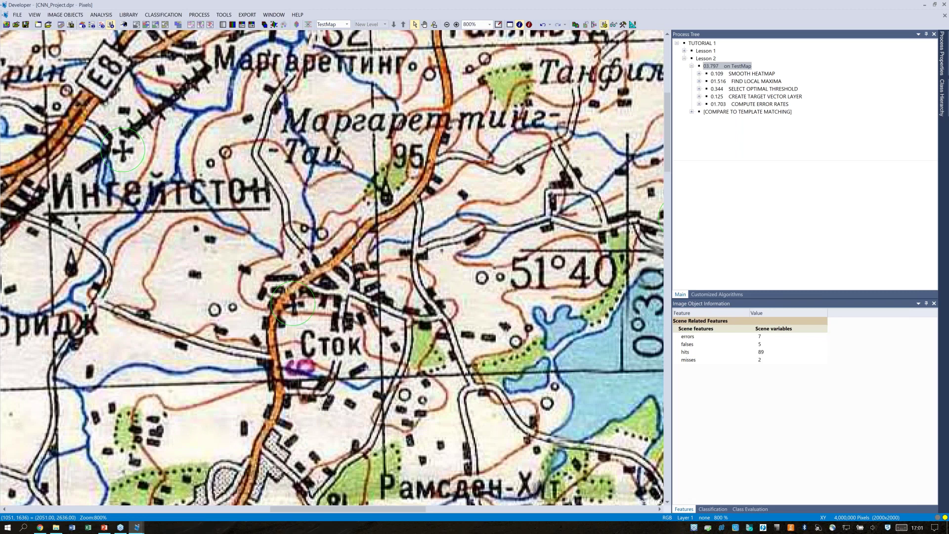
drag(124, 173, 345, 225)
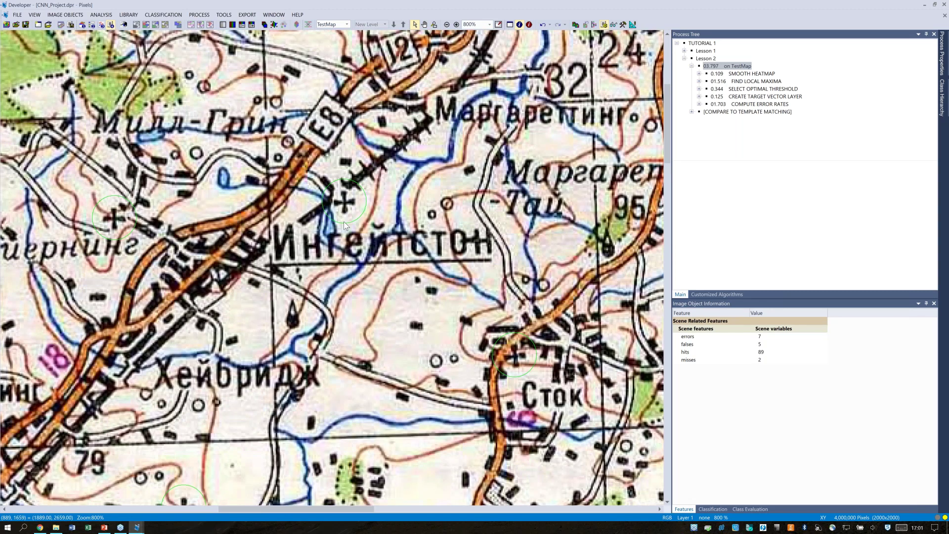
drag(343, 222, 372, 206)
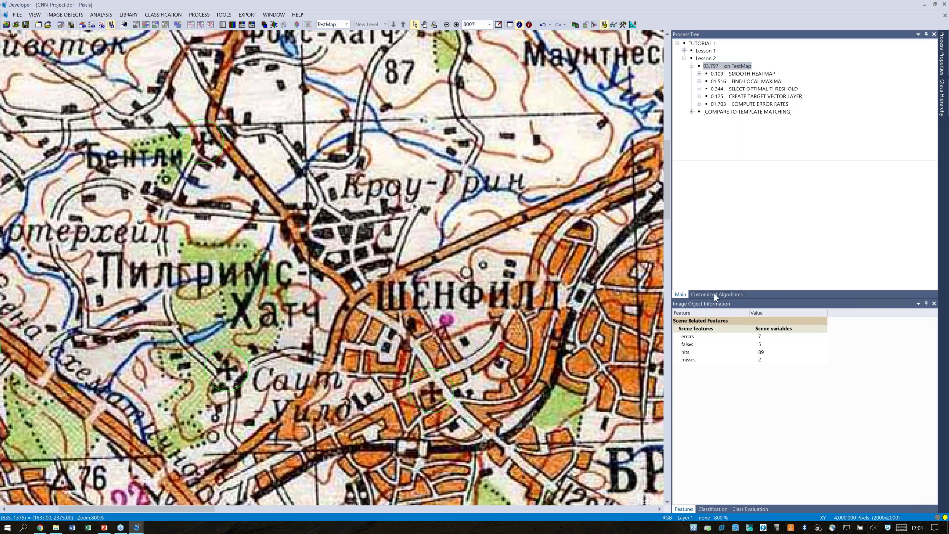
Review the errors, falses, misses and hits scene variables of the detection result.
click(734, 322)
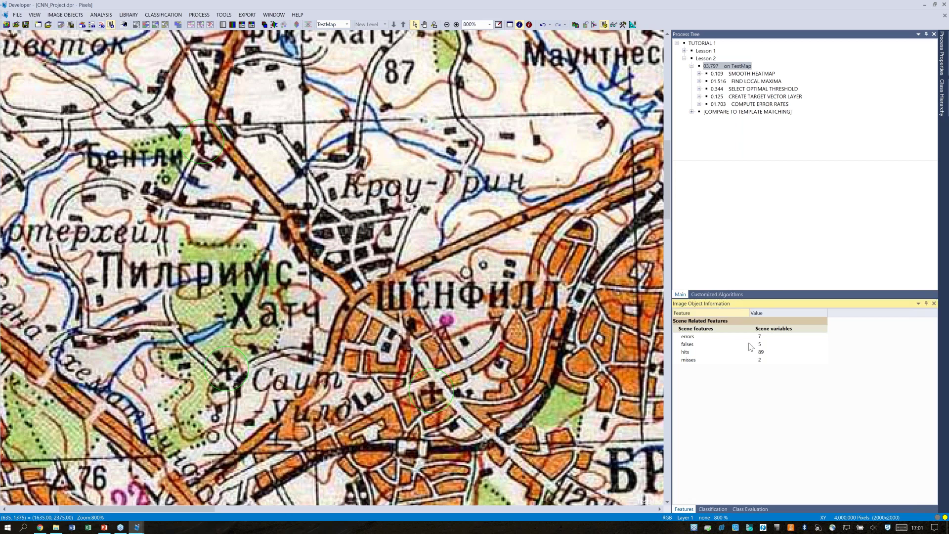
click(761, 339)
click(767, 345)
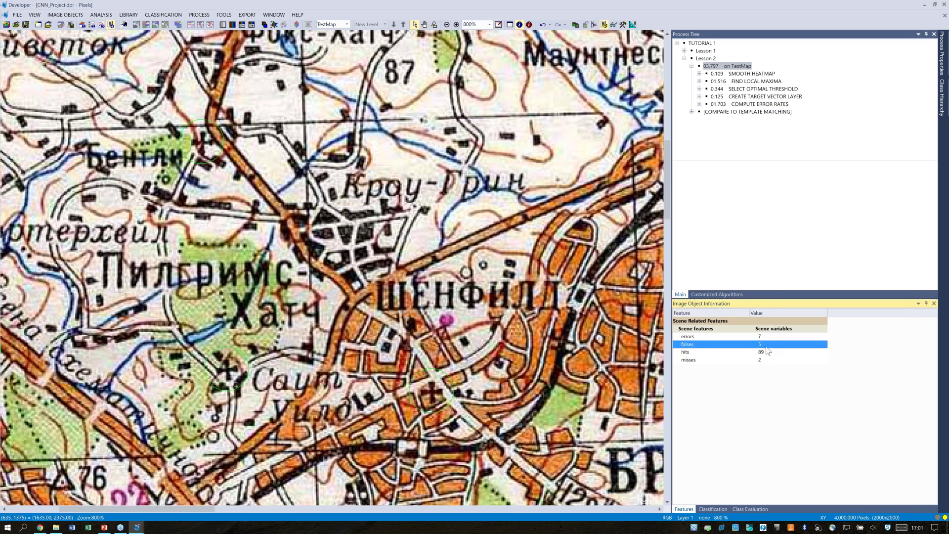
click(771, 360)
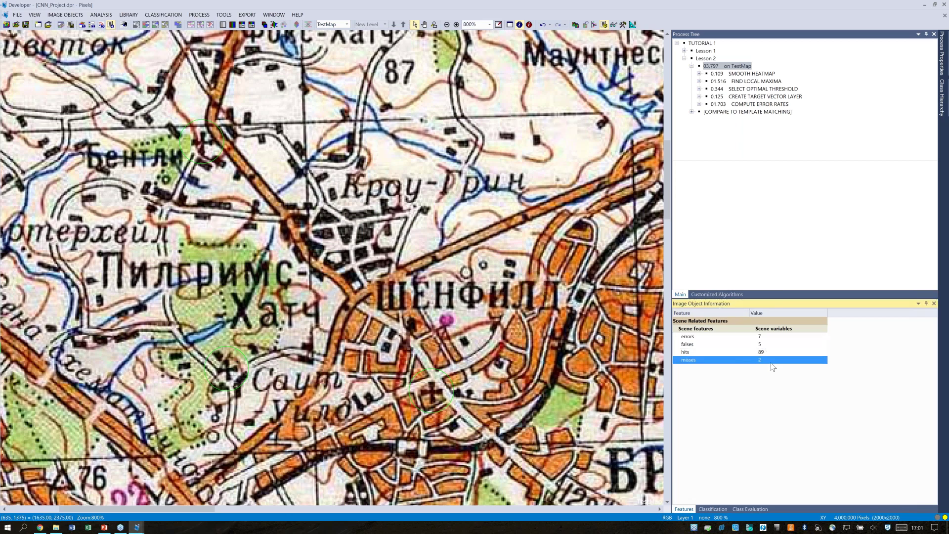
click(697, 354)
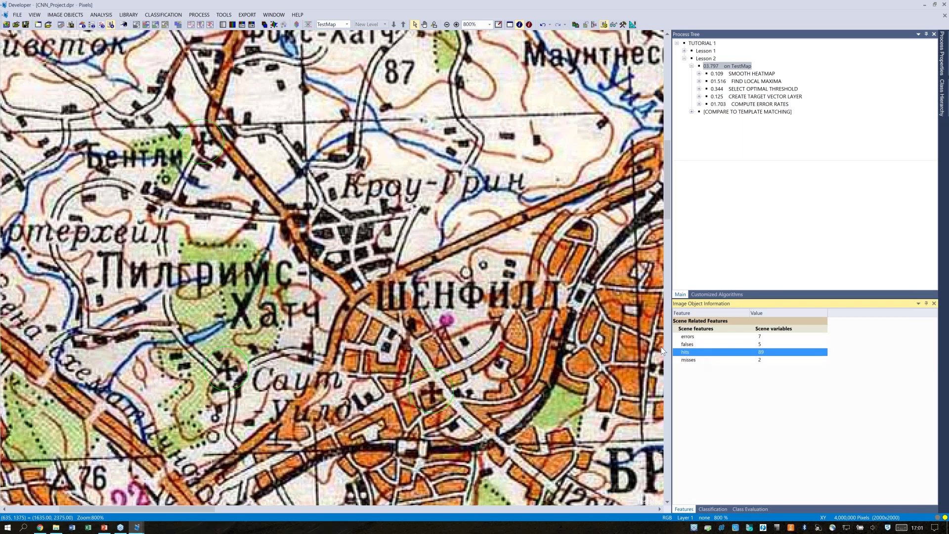
click(292, 205)
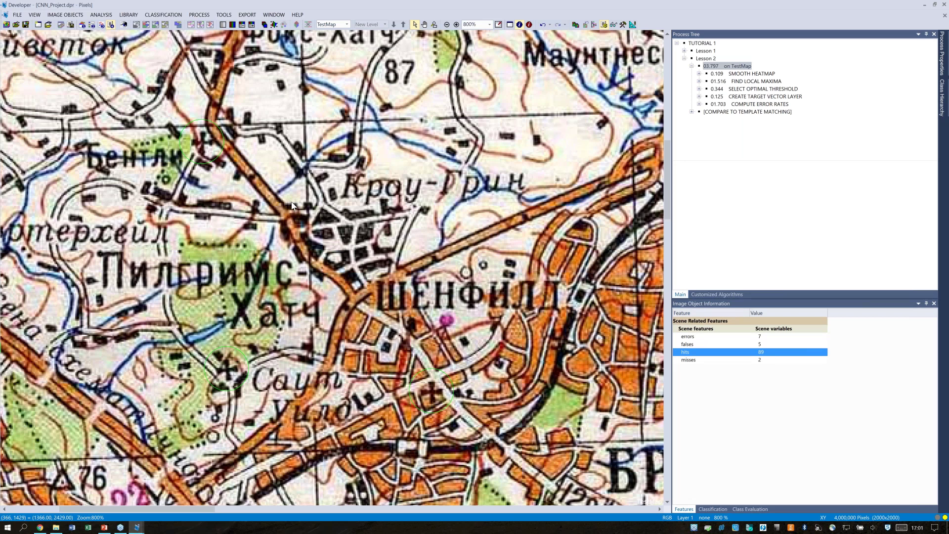
drag(344, 194, 358, 193)
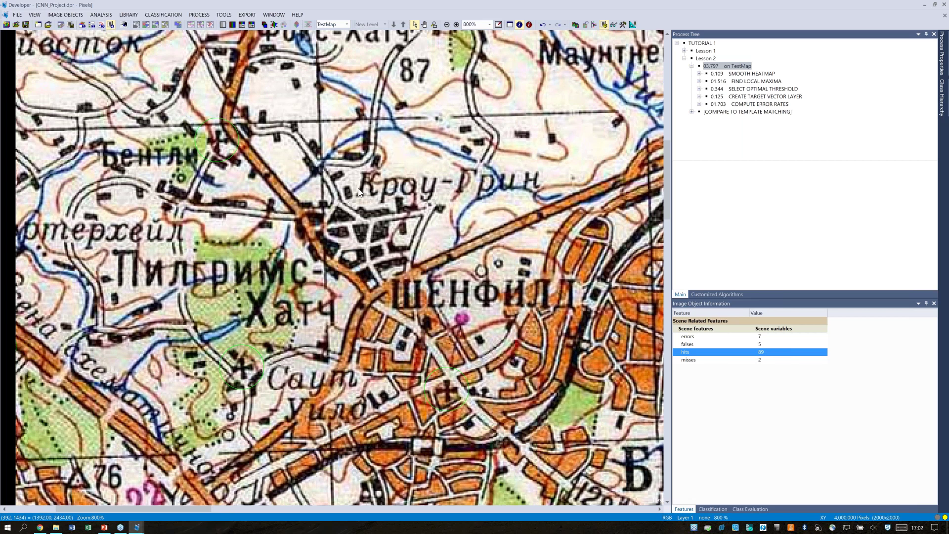
scroll(358, 192, down, 3)
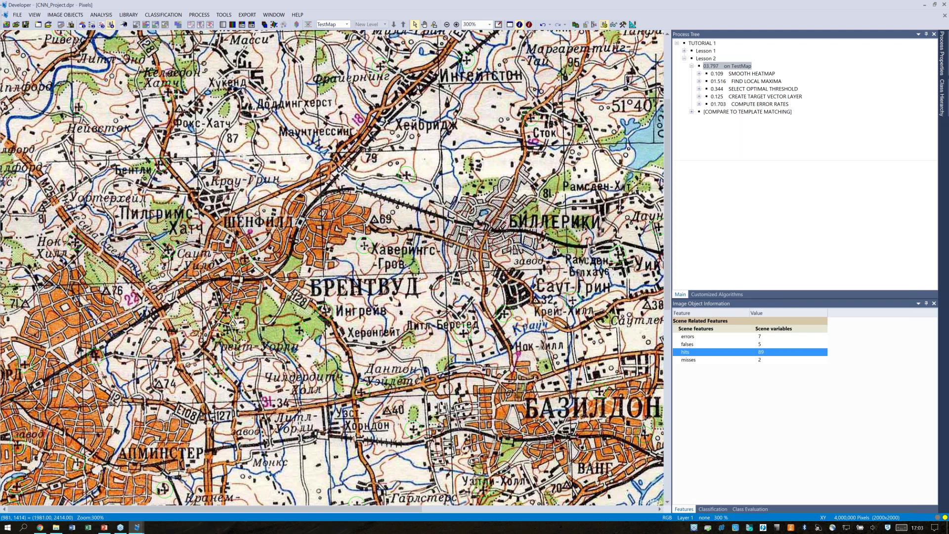
Switch to the WhatsNew in v9.3 presentation in PowerPoint, start the slide show from the current slide and advance to the Summary slide.
click(104, 529)
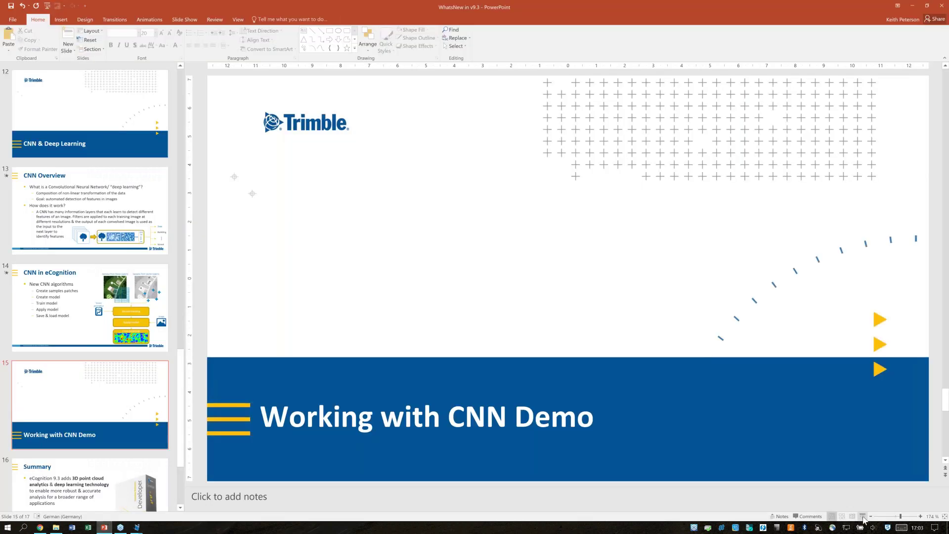
key(shift+F5)
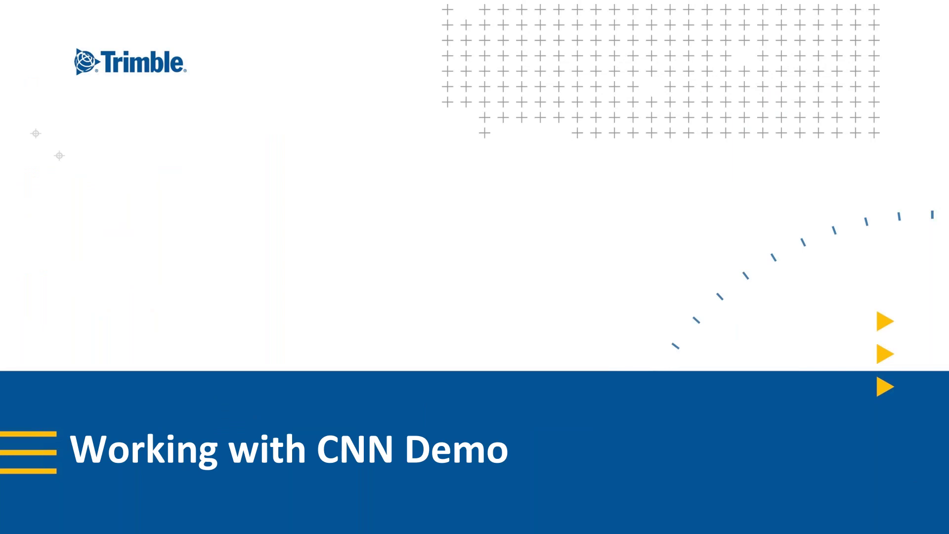
key(Right)
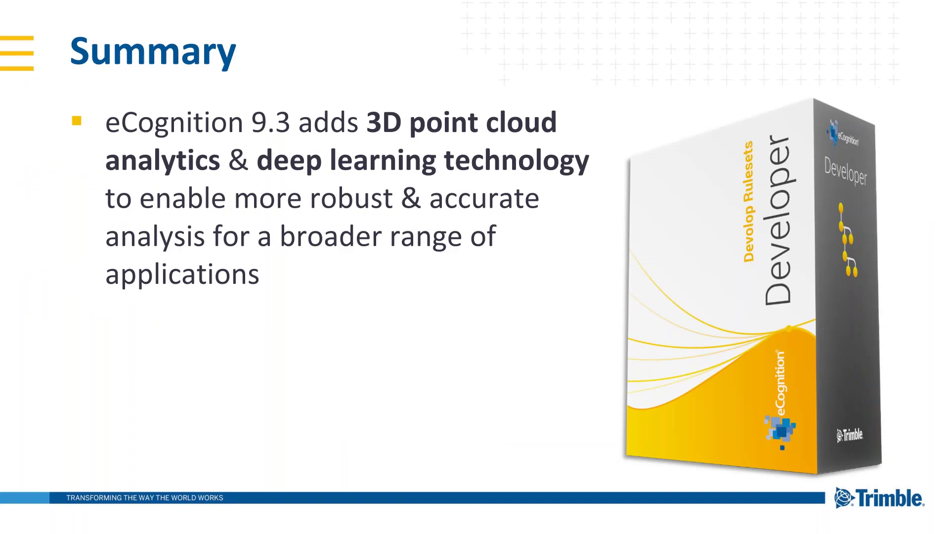